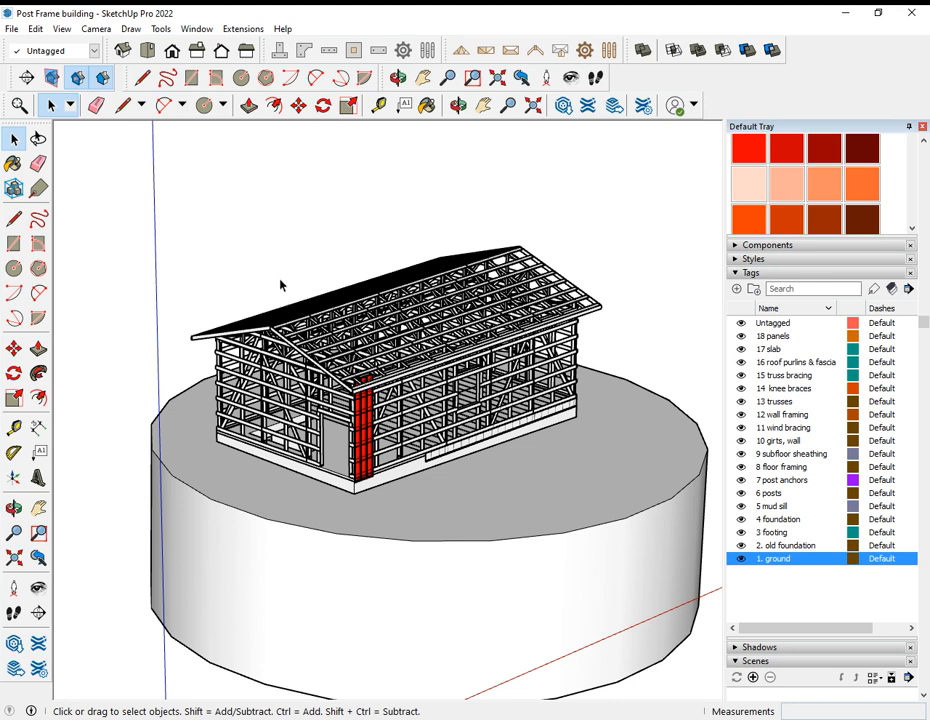
Step: Hide the tags 18 panels, 17 slab, 16 roof purlins & fascia, 15 truss bracing and 14 knee braces
middle_drag(268, 300, 365, 200)
middle_drag(209, 344, 198, 399)
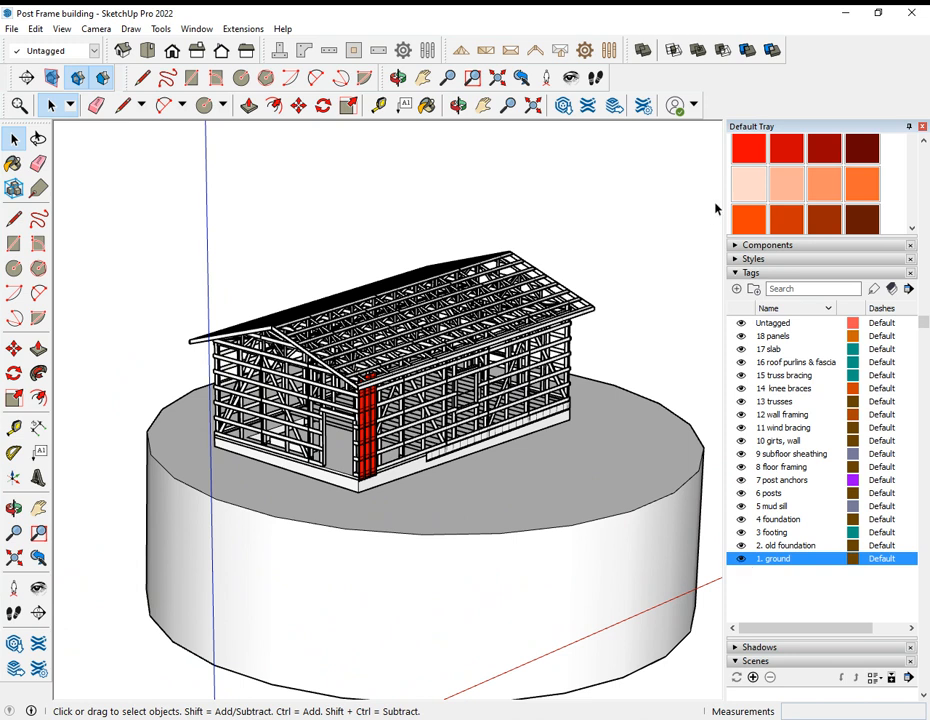
click(741, 336)
click(741, 349)
click(741, 362)
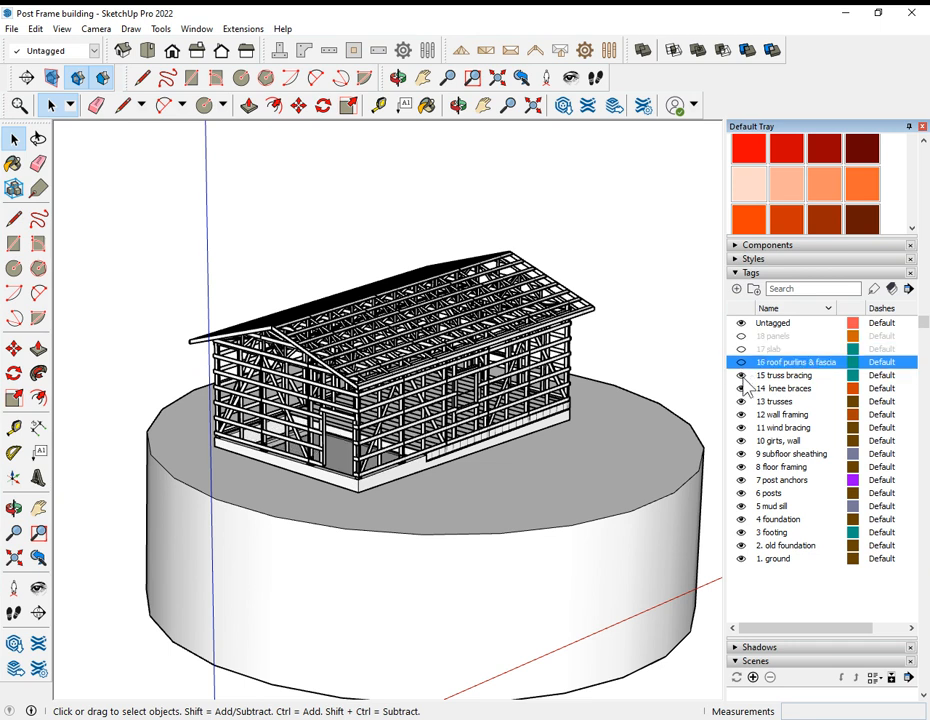
click(742, 376)
click(741, 388)
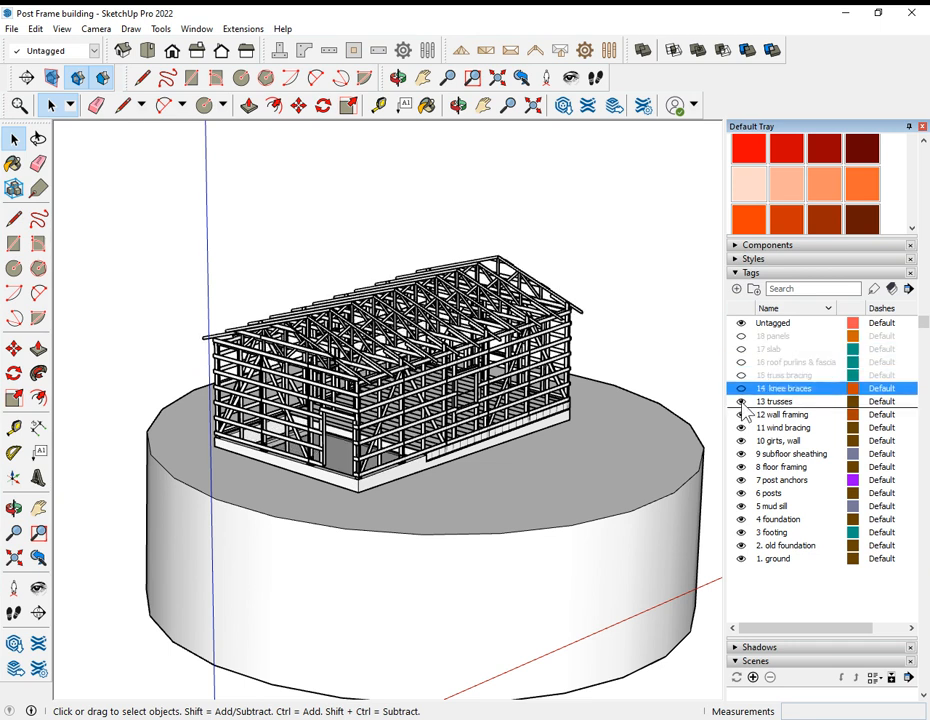
Step: Hide the tags 13 trusses, 12 wall framing, 11 wind bracing, 10 girts, wall and 9 subfloor sheathing
click(741, 401)
click(741, 414)
click(741, 427)
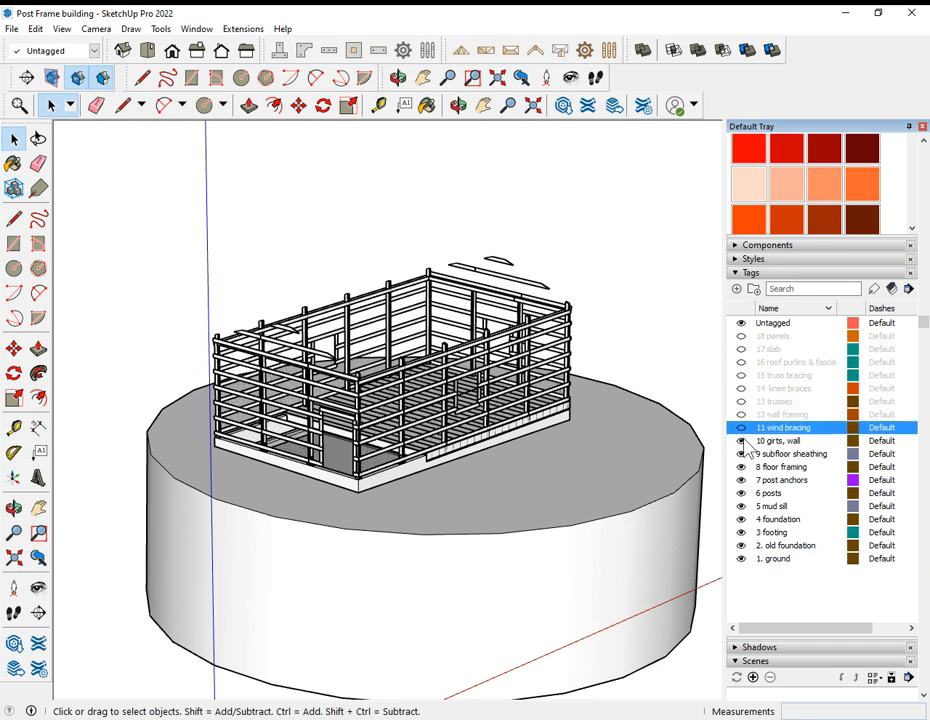
click(741, 440)
click(741, 454)
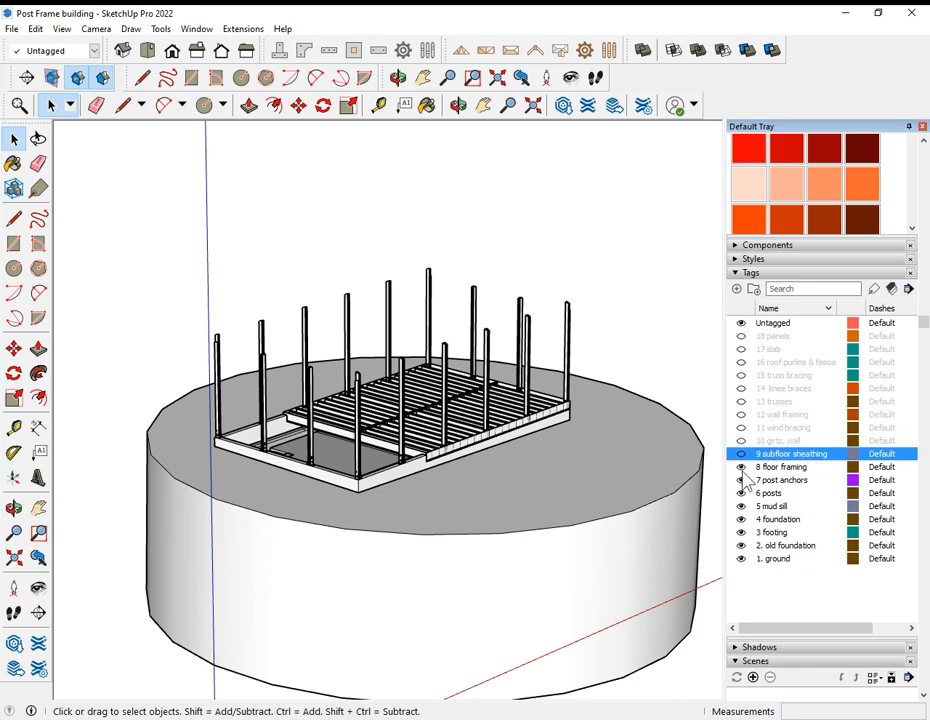
Step: Hide the tags 8 floor framing, 7 post anchors, 6 posts, 5 mud sill, 4 foundation and 3 footing
click(741, 467)
click(741, 480)
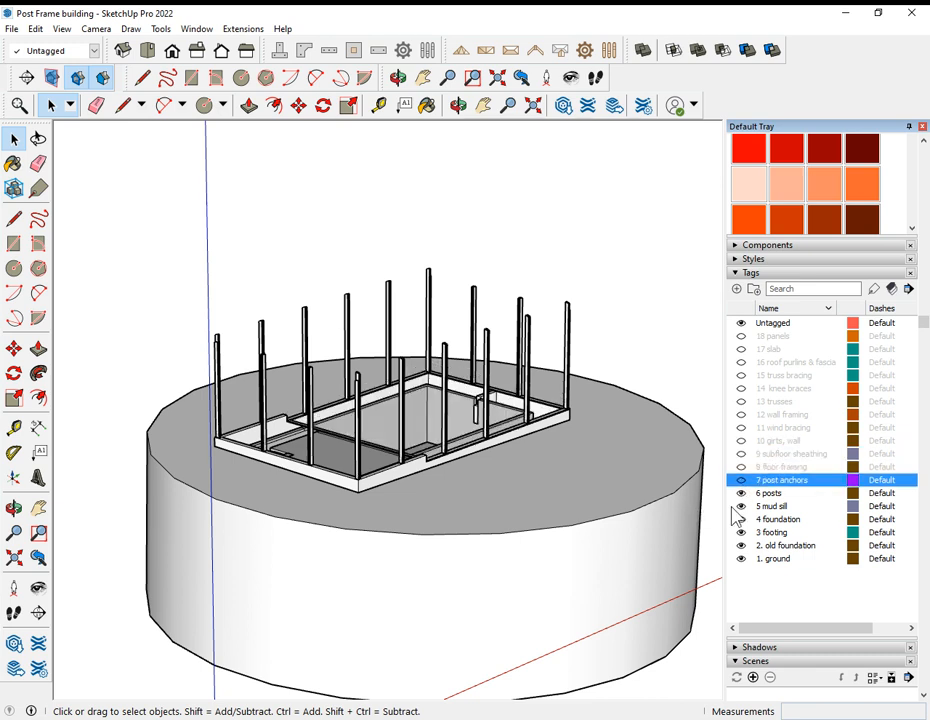
click(741, 493)
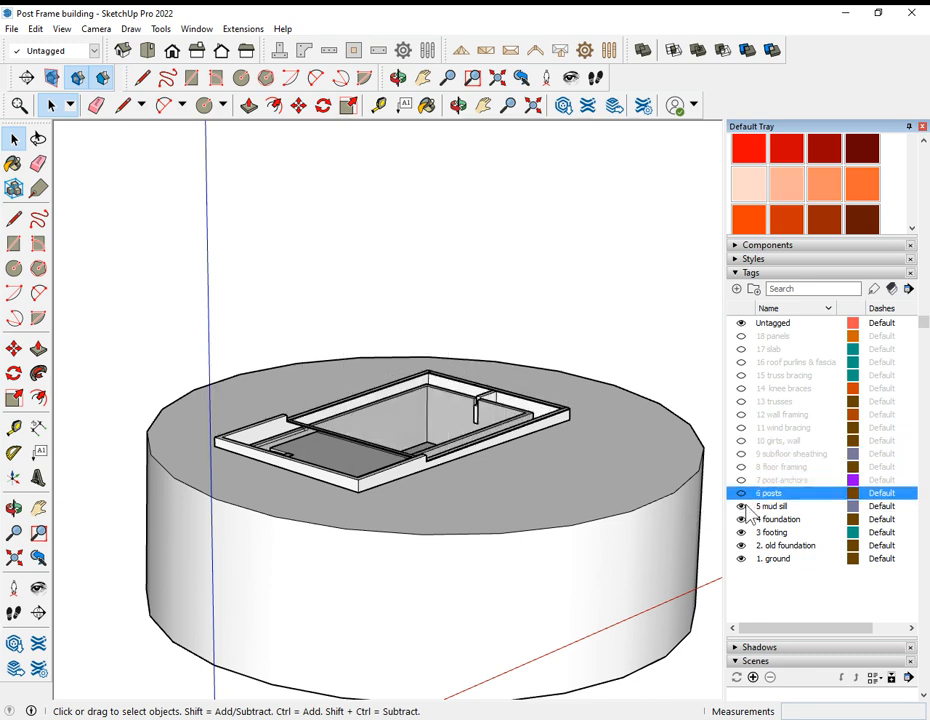
click(741, 506)
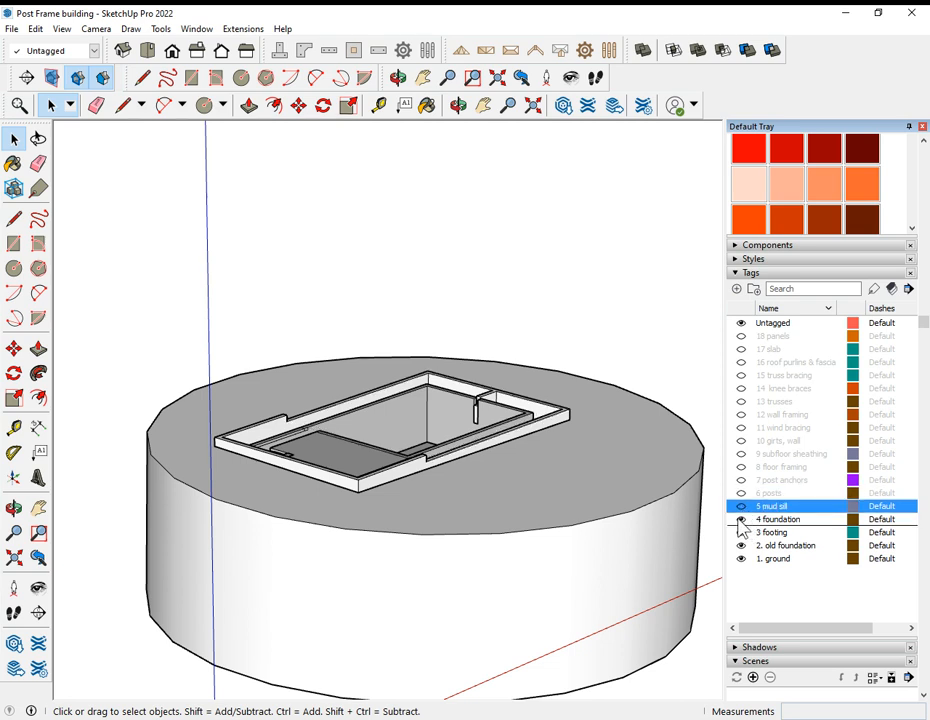
click(741, 519)
click(741, 532)
Step: Examine the old foundation in the ground excavation from several sides and close up
middle_drag(588, 409, 394, 437)
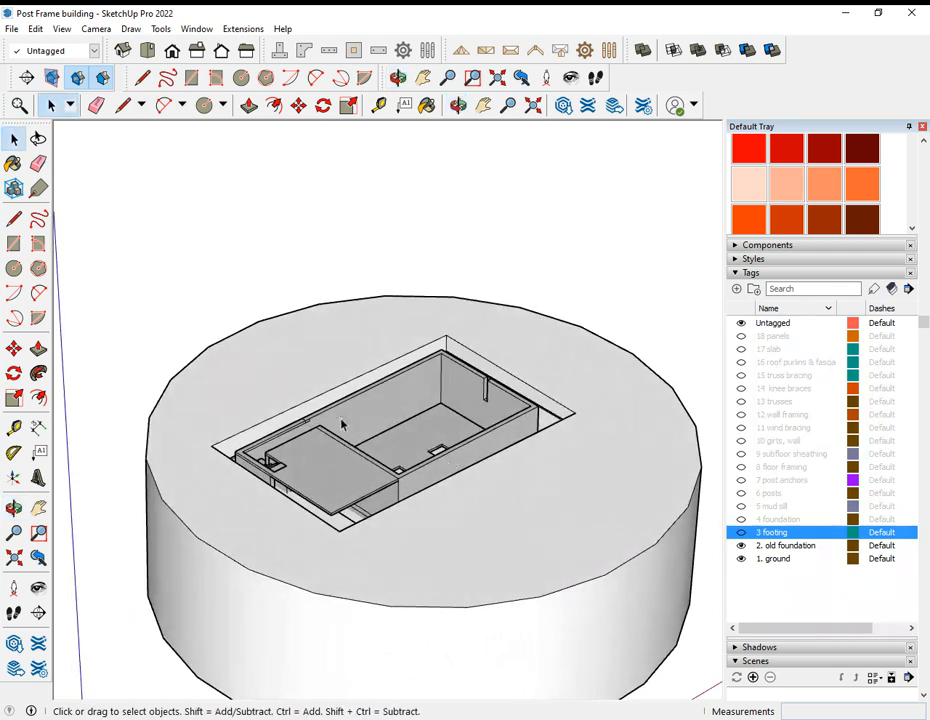
middle_drag(188, 399, 670, 362)
middle_drag(353, 380, 573, 432)
scroll(333, 387, up, 4)
middle_drag(530, 485, 568, 520)
middle_drag(473, 548, 362, 628)
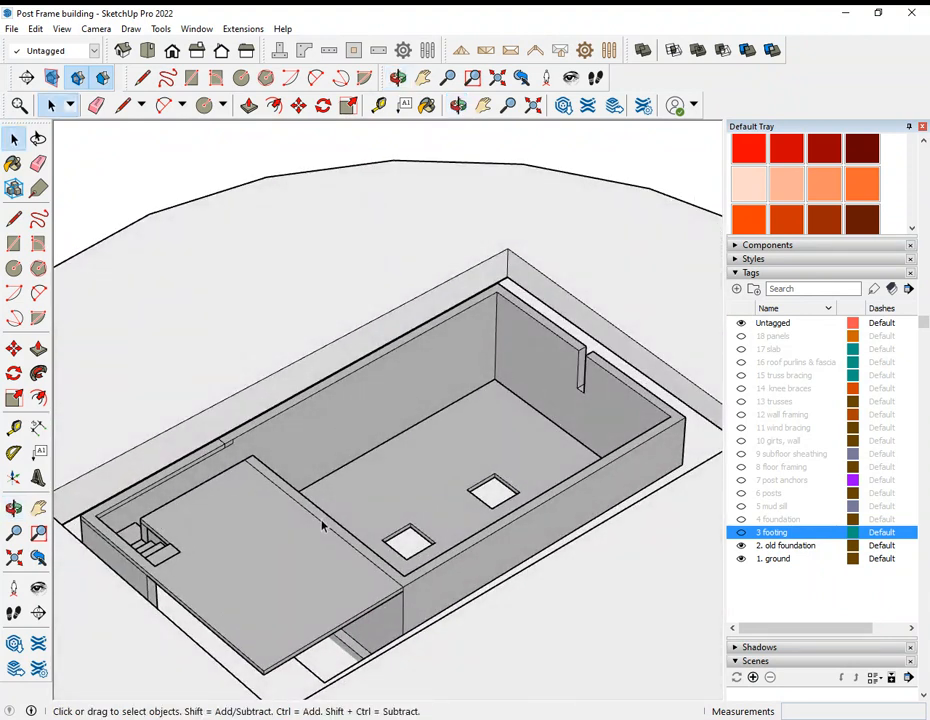
middle_drag(305, 518, 485, 552)
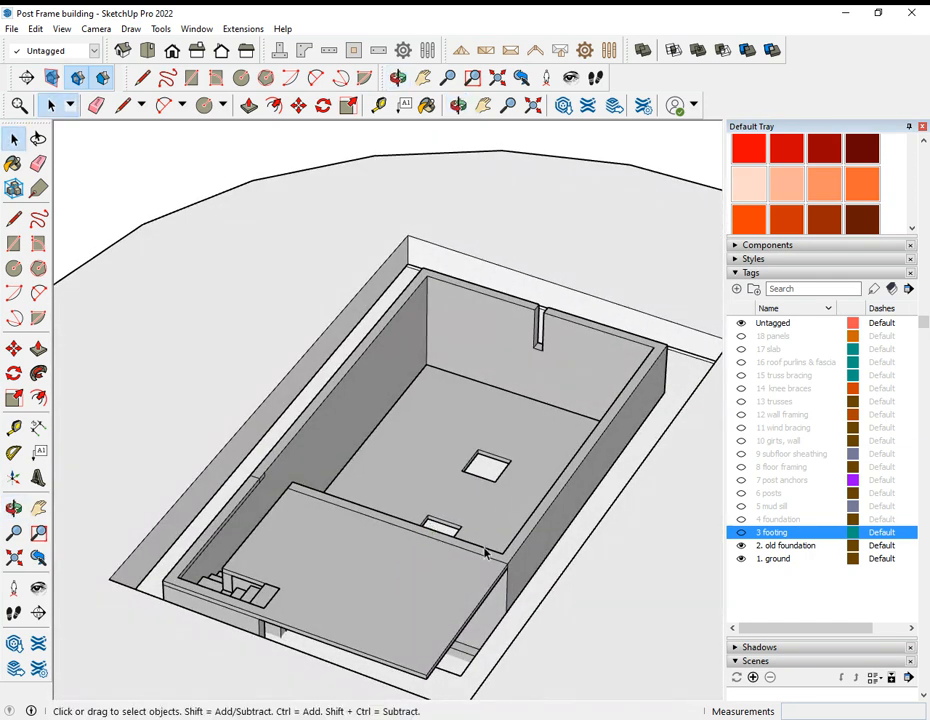
Step: Show the 3 footing tag and hide the 1. ground tag to expose the footing around the old foundation
click(741, 533)
middle_drag(350, 476, 231, 414)
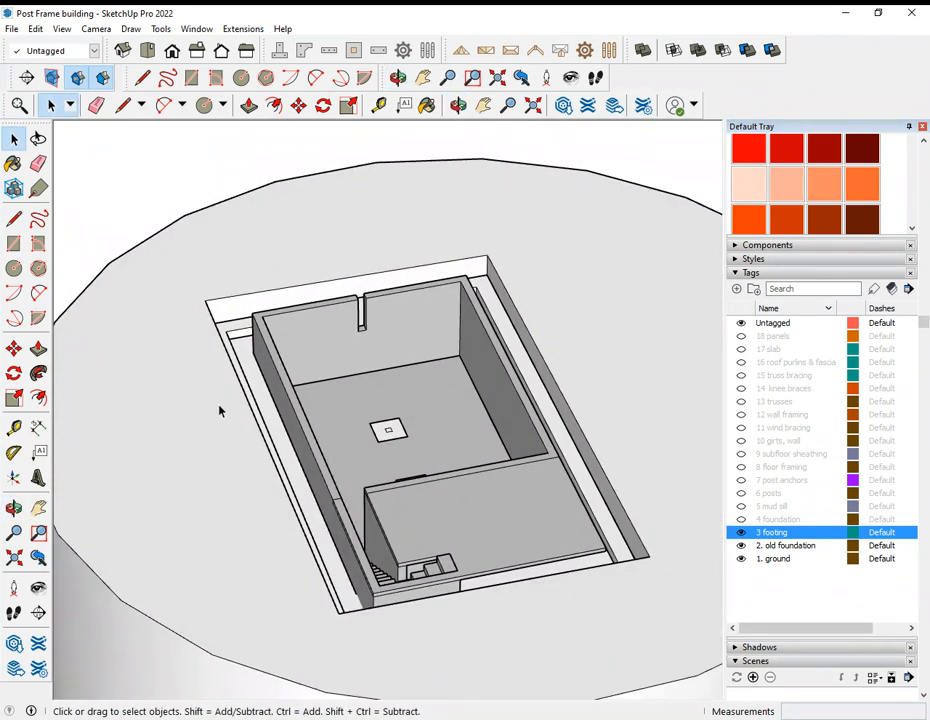
middle_drag(418, 416, 699, 543)
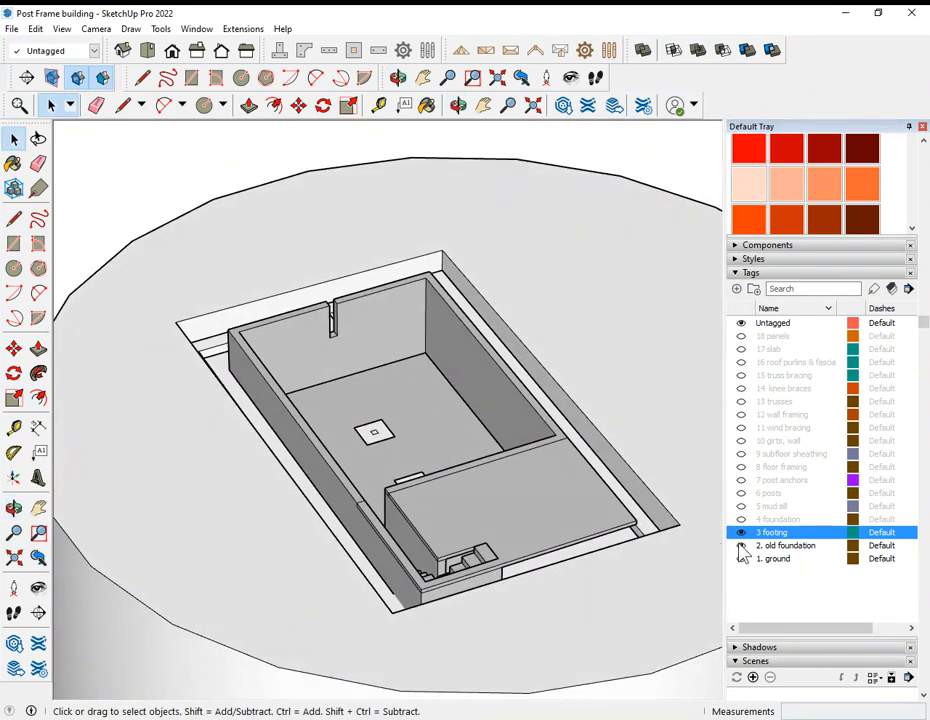
click(741, 559)
middle_drag(598, 465, 519, 530)
Step: Measure the width of the perimeter footing along its long side and its thickness near the inner corner
key(t)
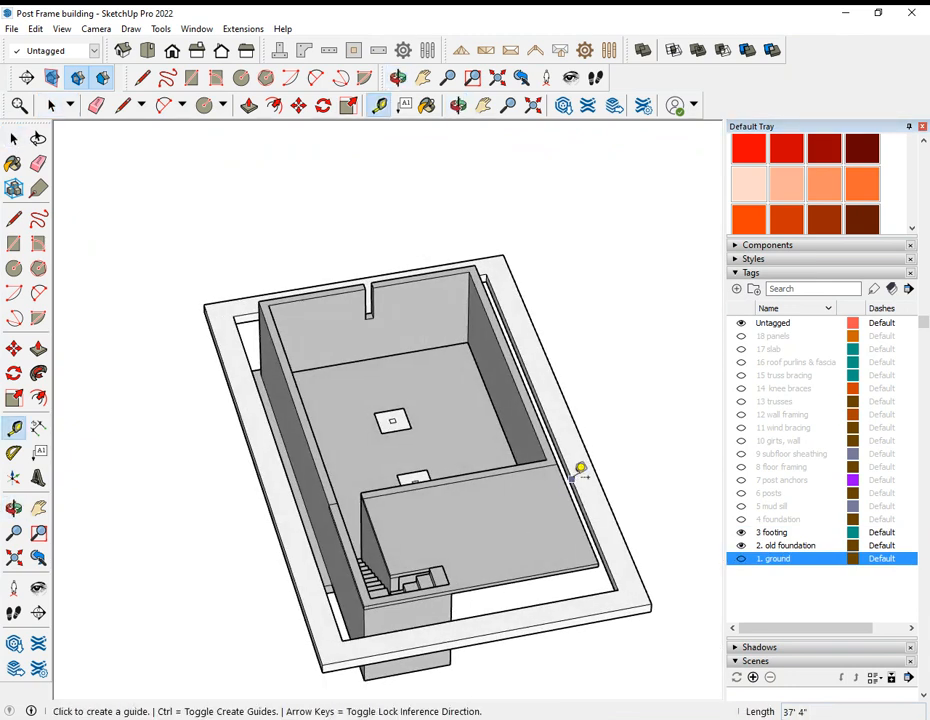
click(574, 476)
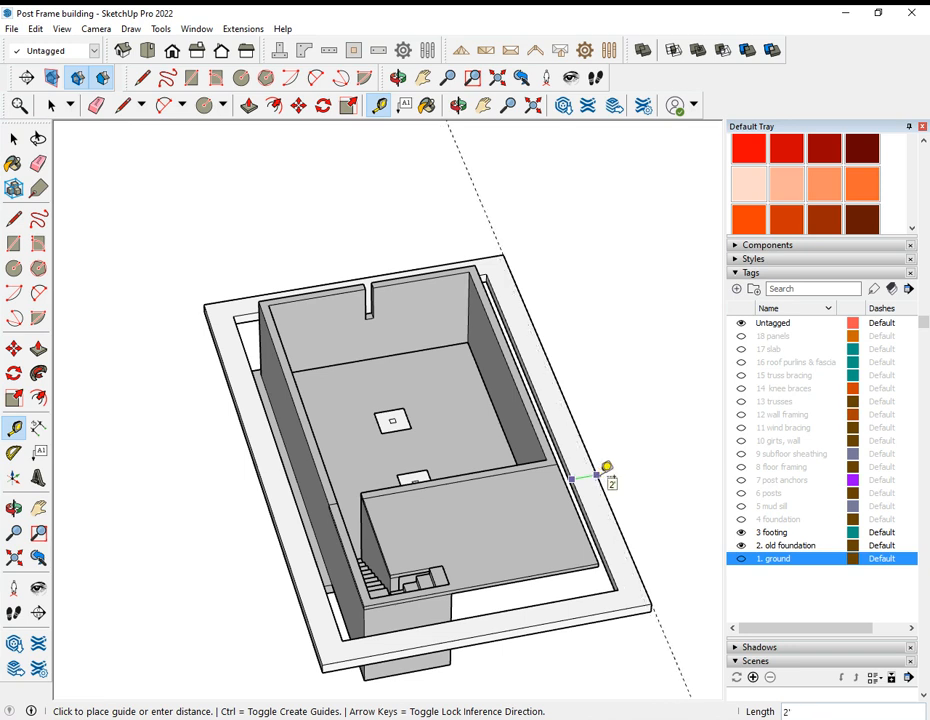
click(607, 467)
middle_drag(606, 469, 545, 415)
scroll(640, 360, up, 6)
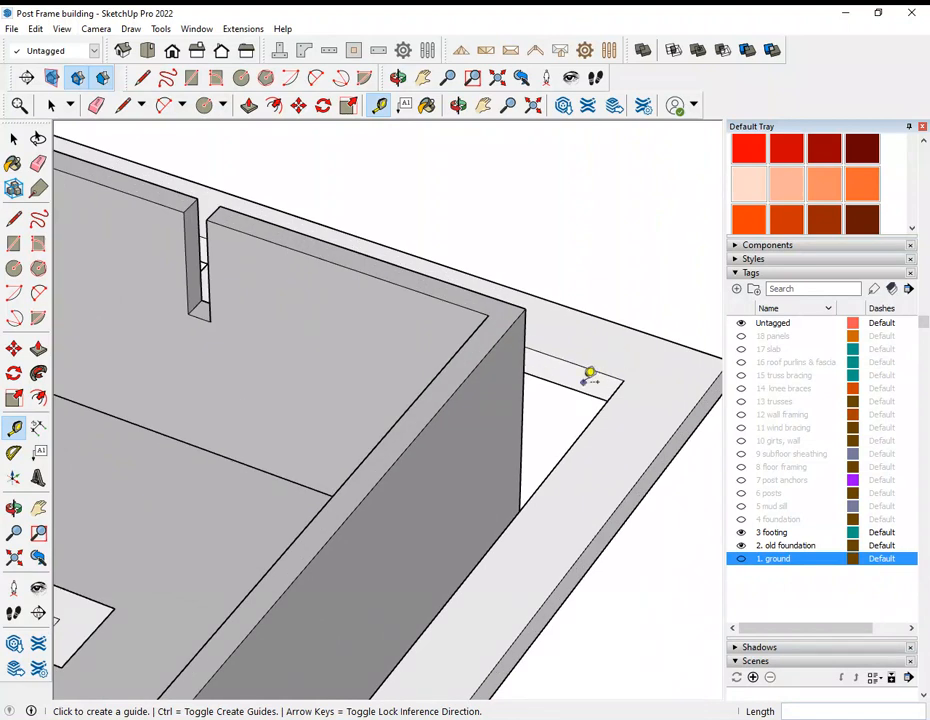
click(580, 389)
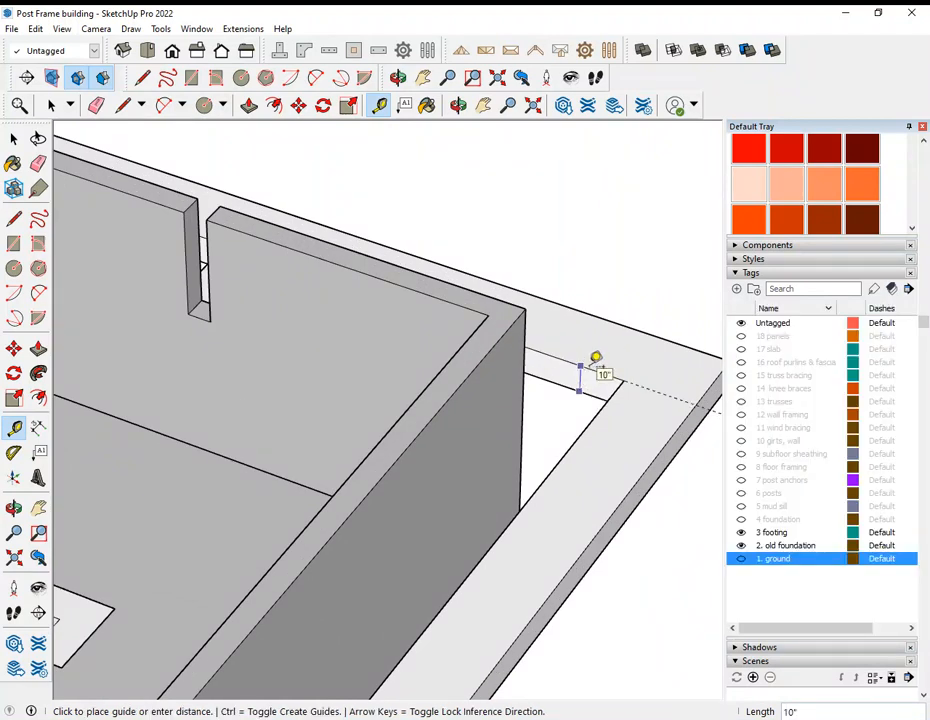
click(596, 356)
Step: Show the 1. ground tag again and inspect the footing in the excavation from several sides
scroll(585, 338, down, 8)
middle_drag(446, 441, 228, 415)
middle_drag(615, 460, 668, 507)
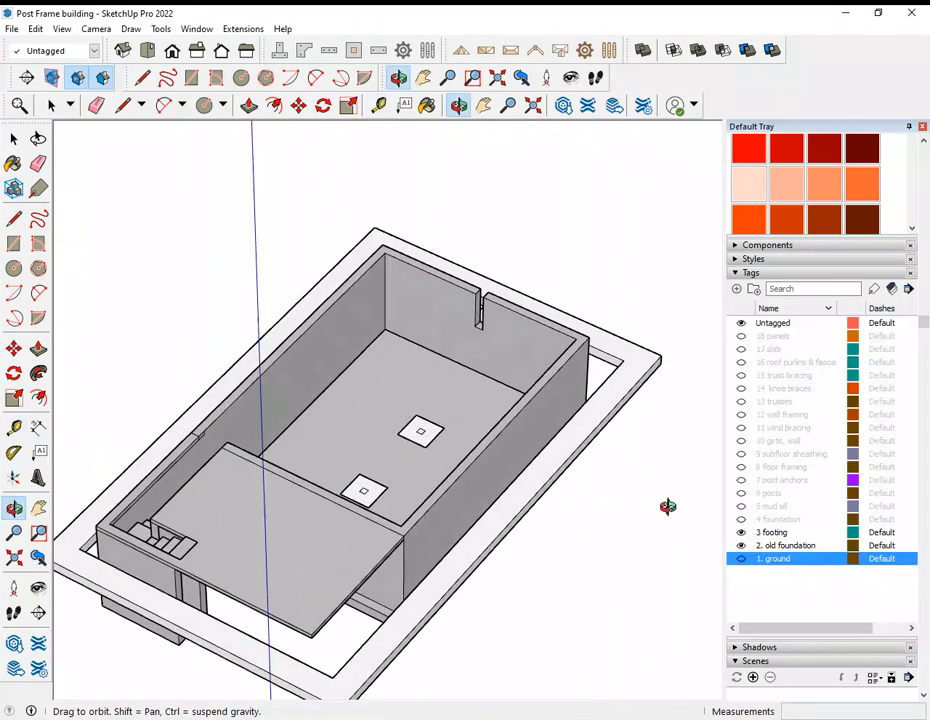
click(741, 559)
middle_drag(509, 504, 605, 420)
middle_drag(438, 362, 624, 424)
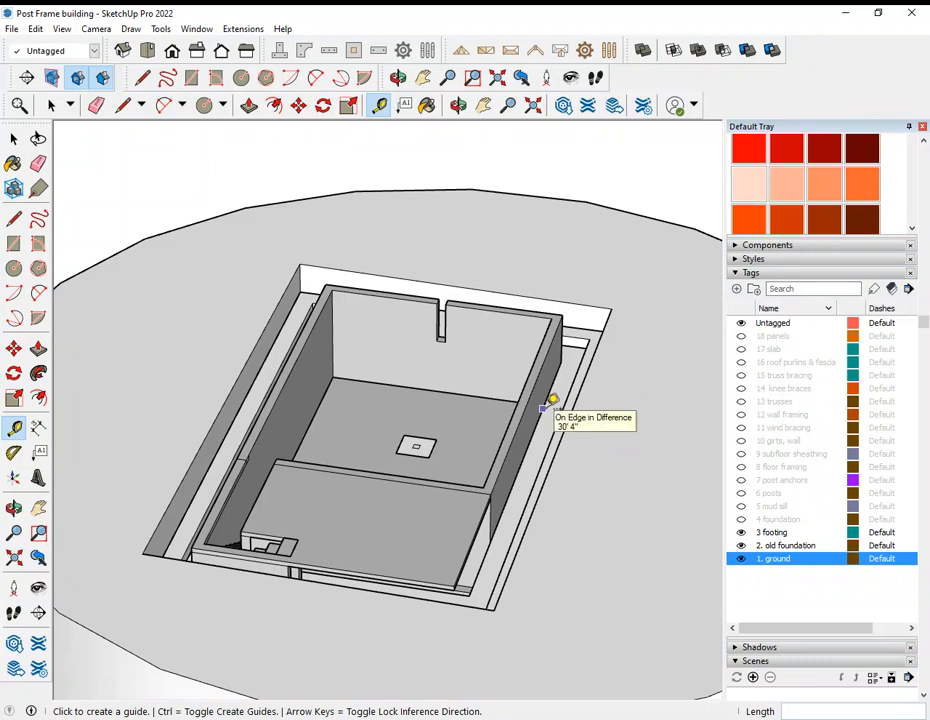
middle_drag(546, 447, 623, 444)
middle_drag(504, 343, 579, 394)
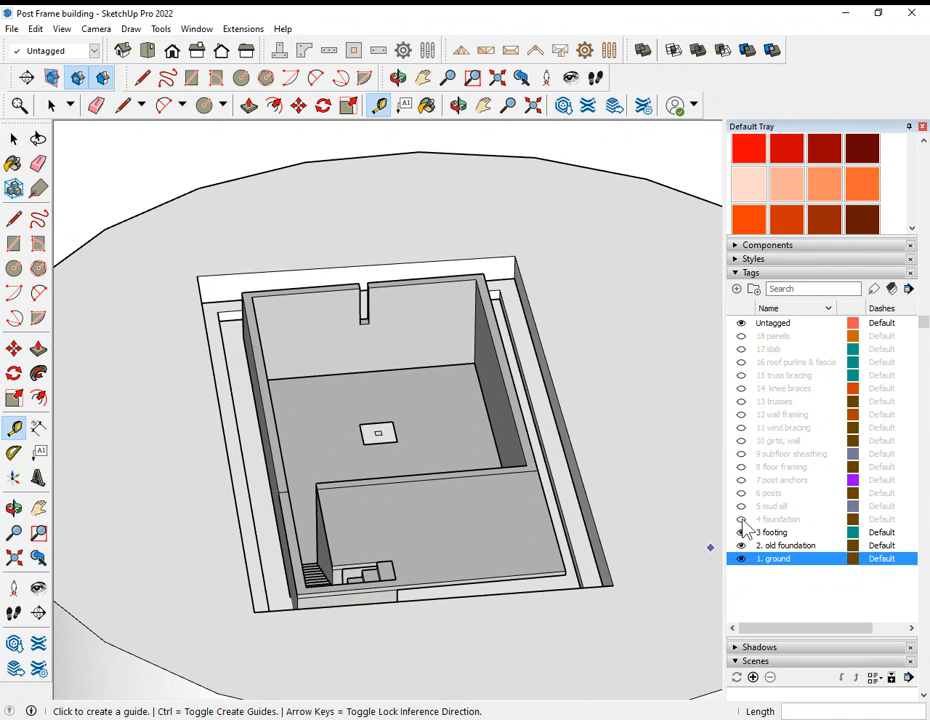
Step: Show the 4 foundation tag and measure the foundation's overall width between the outer faces of its long walls
click(741, 519)
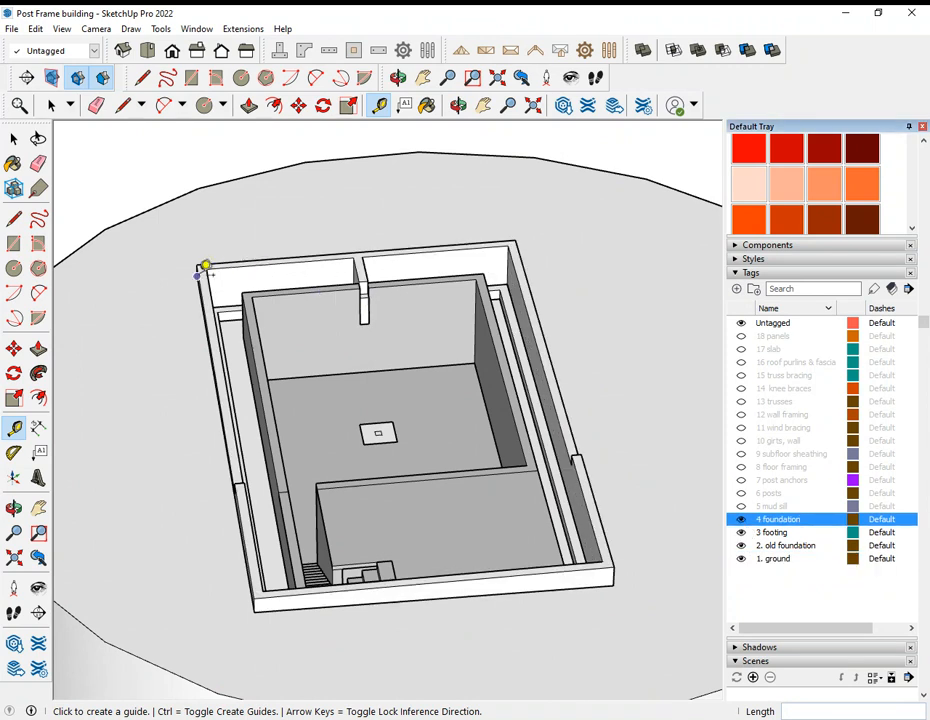
click(203, 265)
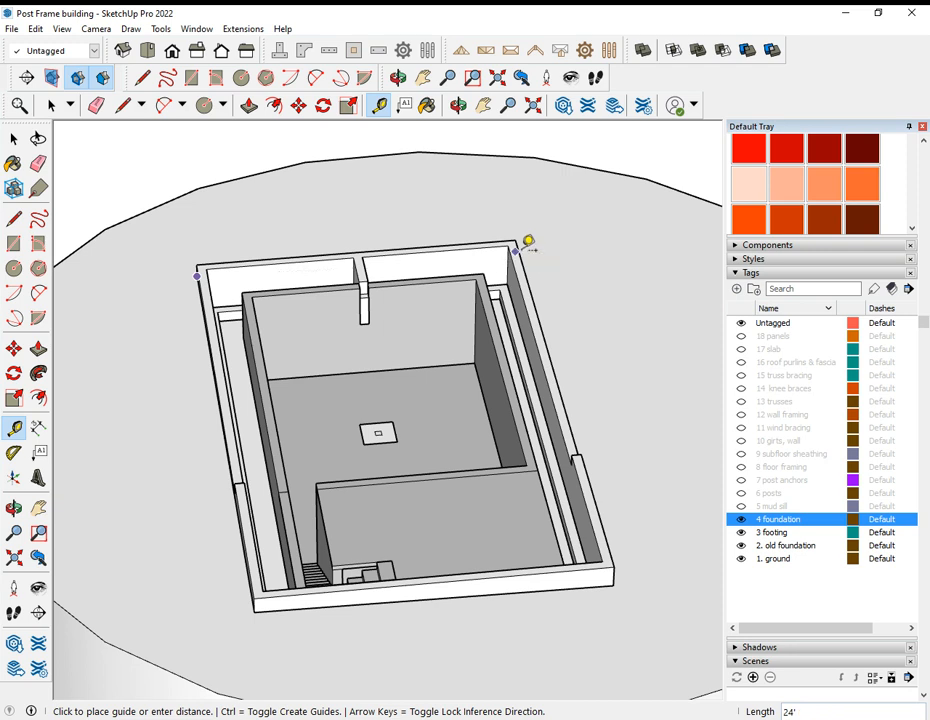
scroll(528, 242, up, 2)
key(Escape)
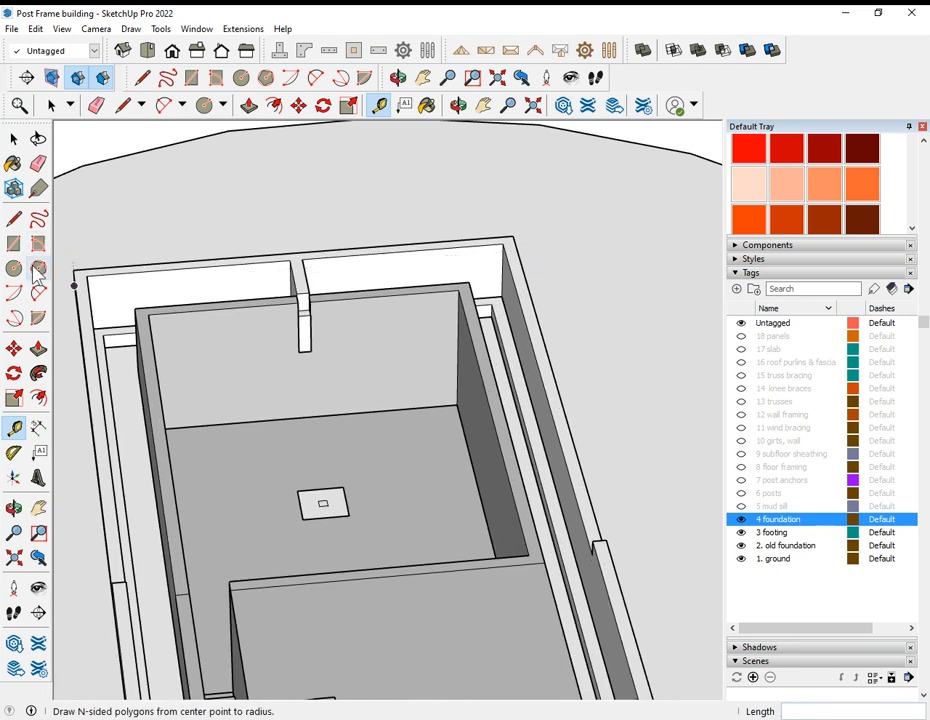
scroll(87, 312, up, 2)
click(83, 316)
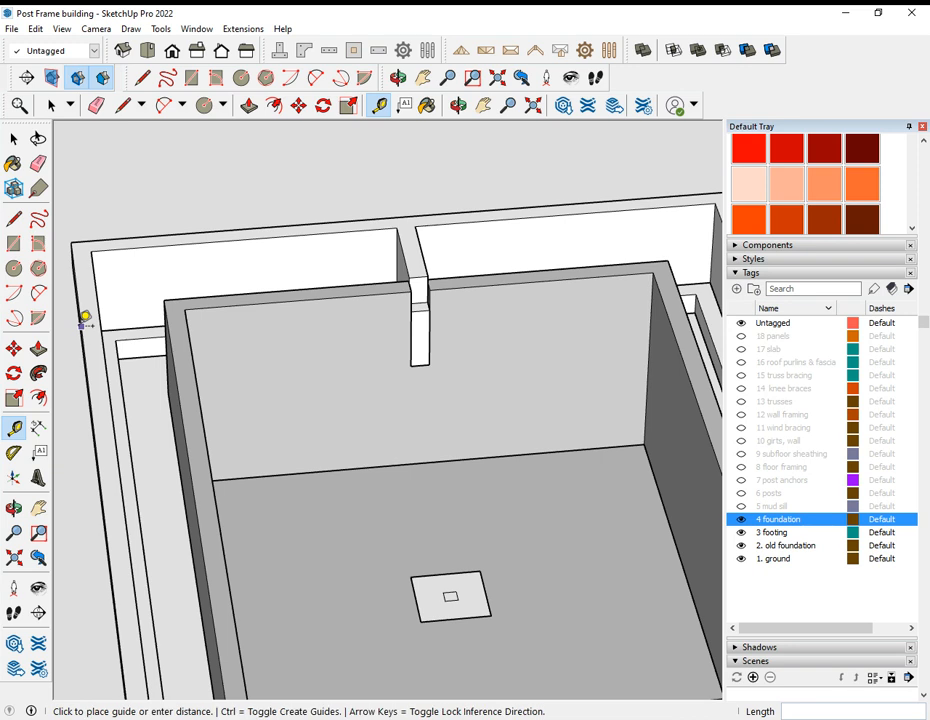
scroll(83, 318, down, 2)
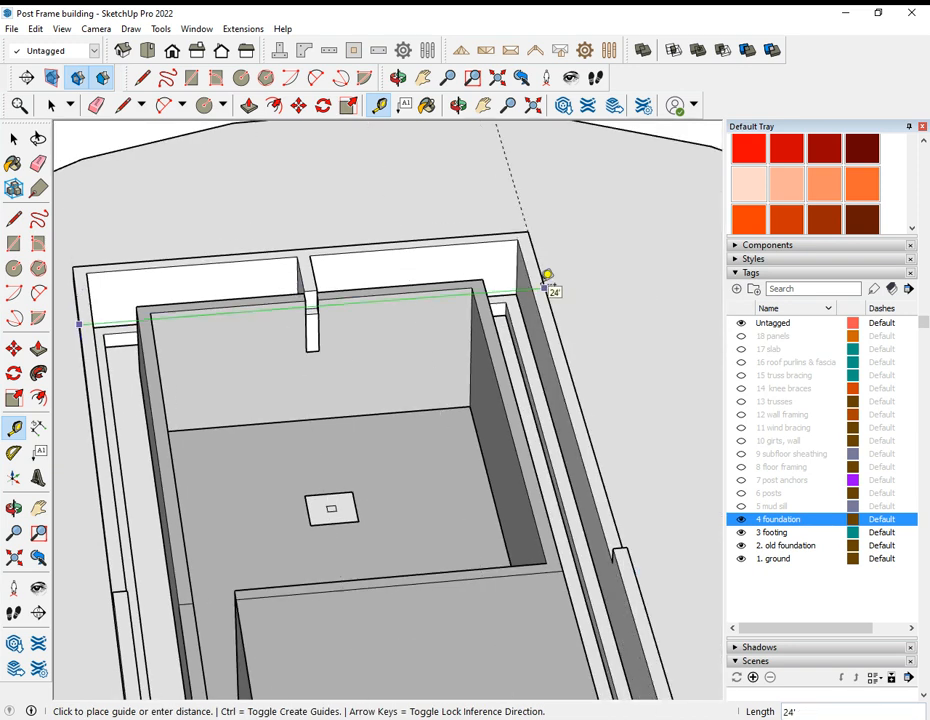
key(Escape)
Step: Examine the new foundation walls, their stepped tops and the old foundation inside them from all sides
scroll(413, 326, down, 3)
key(o)
drag(426, 349, 190, 321)
key(t)
key(o)
drag(552, 403, 388, 388)
key(t)
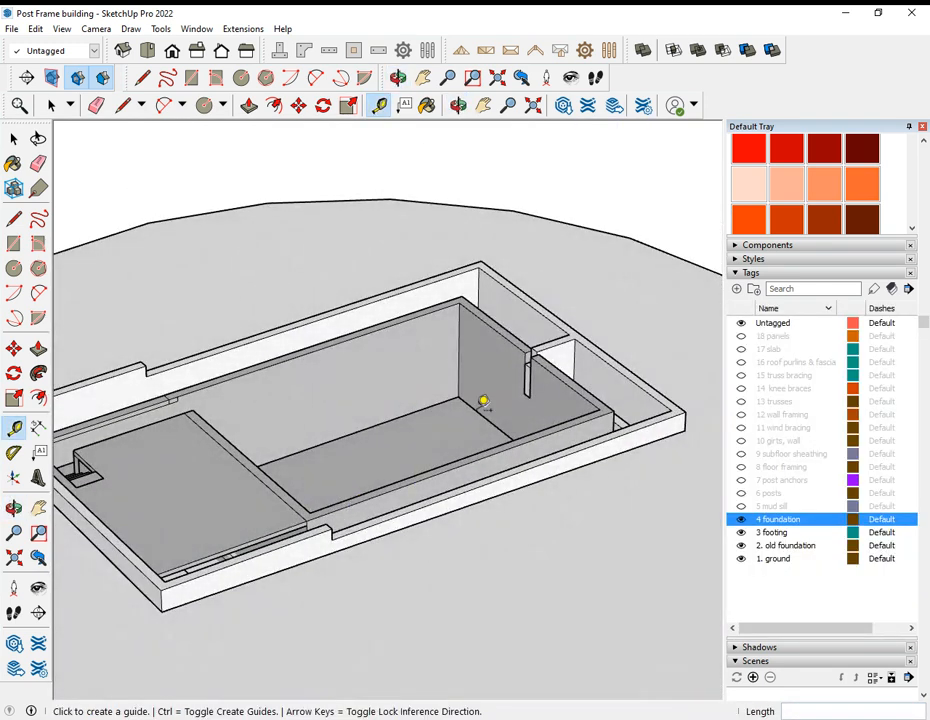
key(o)
drag(460, 437, 347, 465)
key(t)
key(o)
drag(295, 430, 561, 436)
key(t)
key(o)
drag(438, 426, 522, 348)
middle_drag(522, 348, 347, 344)
middle_drag(554, 432, 345, 440)
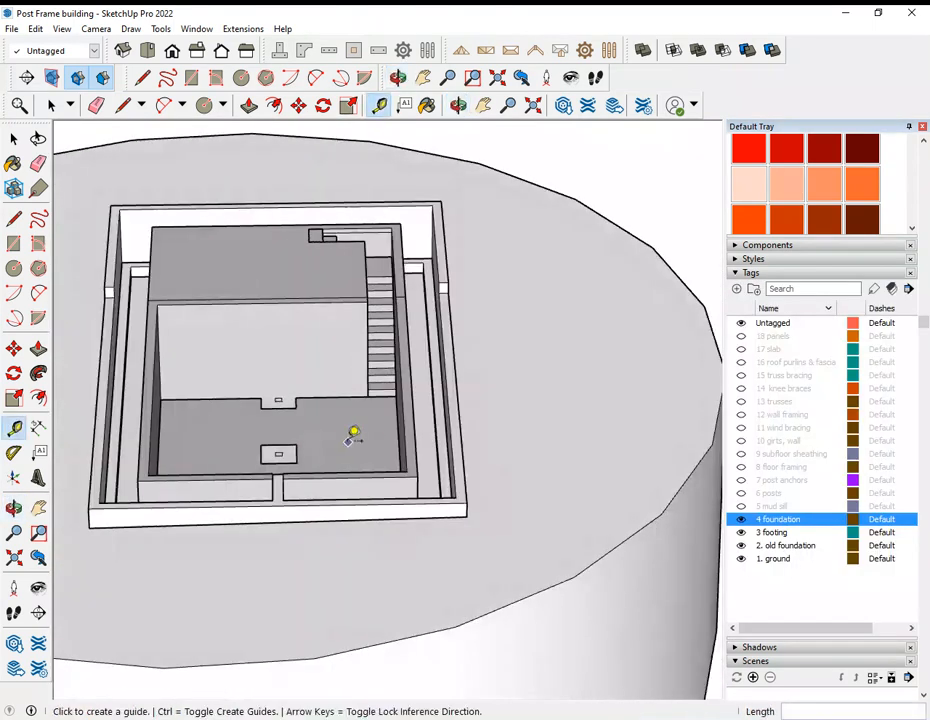
middle_drag(450, 436, 592, 397)
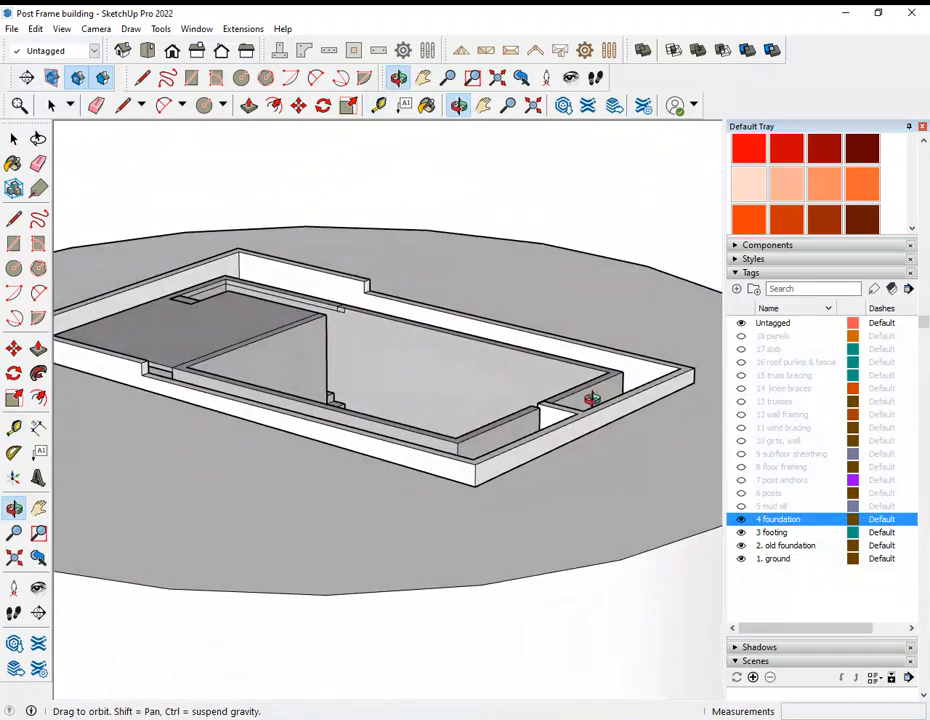
key(t)
Step: Draw a horizontal circle with a radius of about 23' 5 3/8", centred on the foundation wall's top near a corner
click(241, 80)
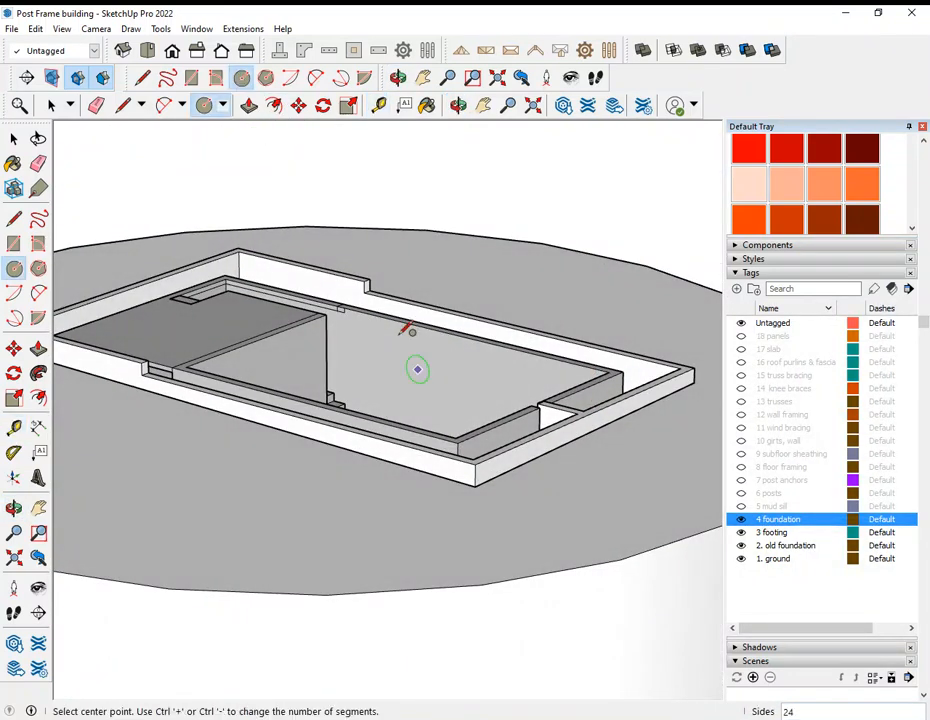
scroll(430, 430, up, 5)
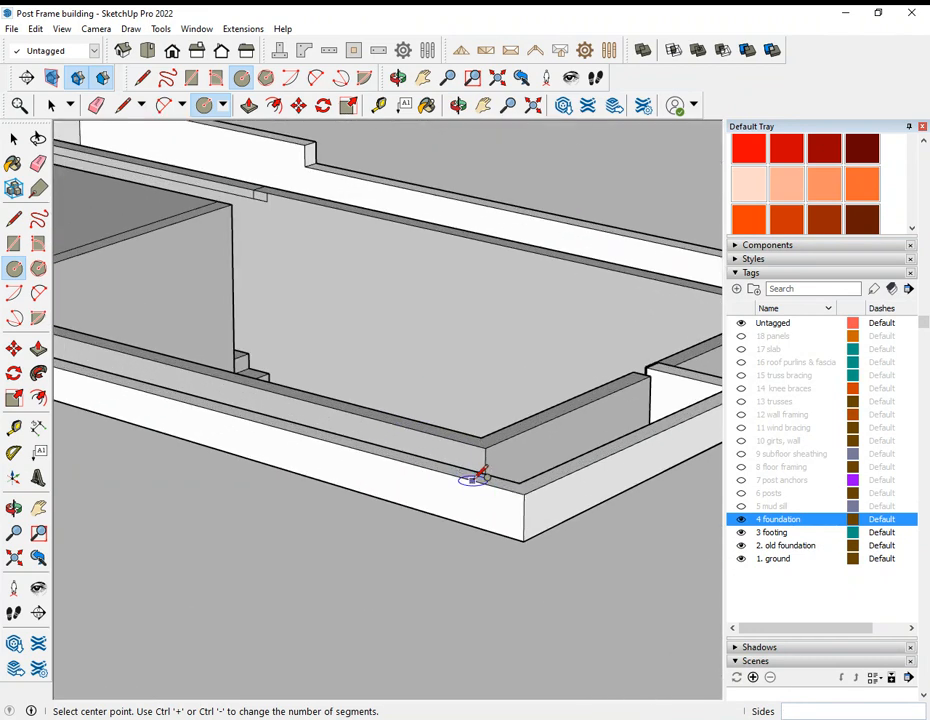
click(478, 477)
scroll(460, 475, down, 5)
click(668, 358)
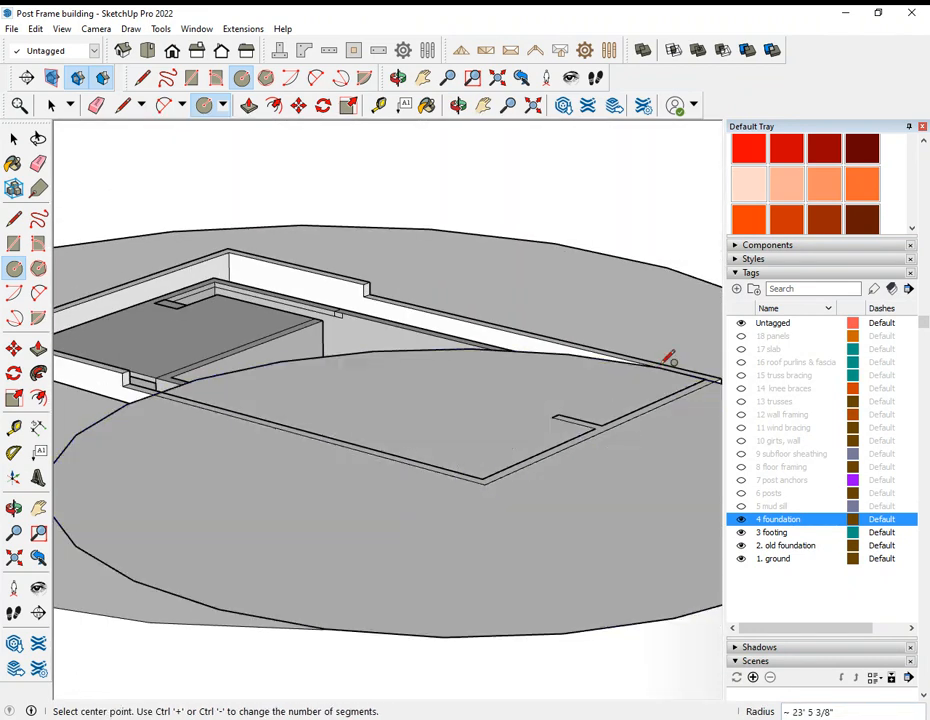
Step: Check the circle's plane against the foundation wall tops from other sides, and erase the circle
middle_drag(264, 394, 585, 400)
middle_drag(318, 367, 515, 353)
middle_drag(434, 371, 381, 406)
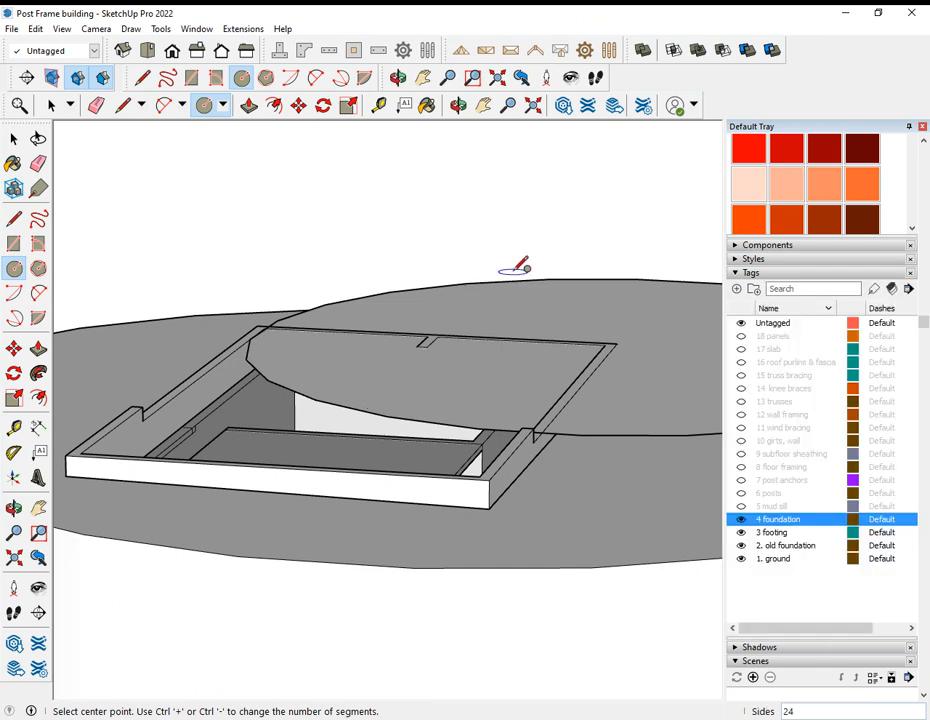
key(e)
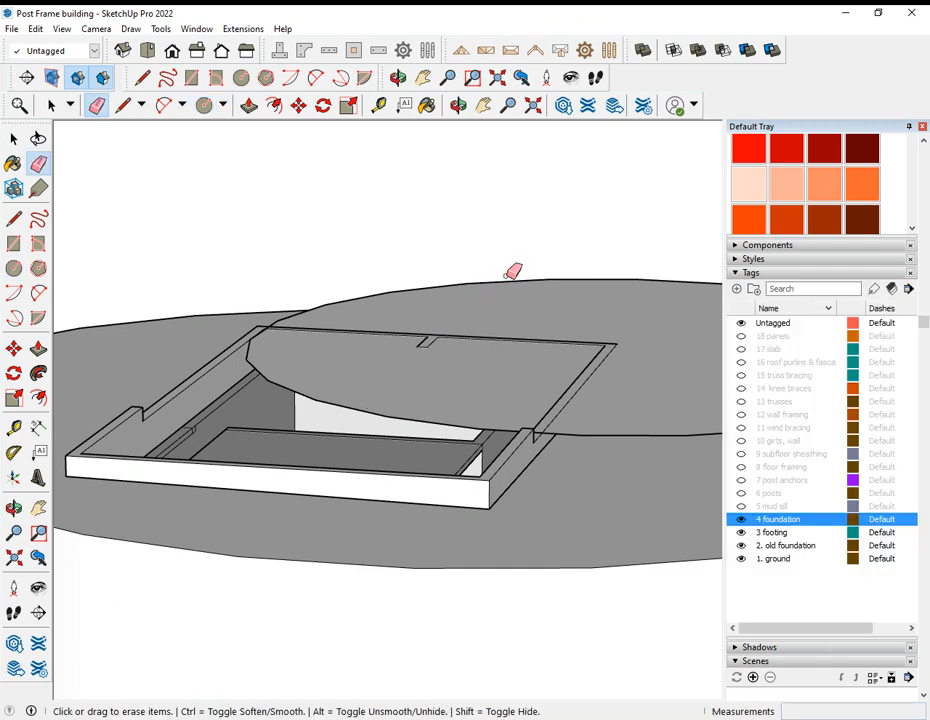
click(517, 279)
Step: Examine the stairs and the raised slab inside the old foundation close up
mouse_move(469, 324)
middle_down()
mouse_move(540, 399)
mouse_move(643, 397)
mouse_move(374, 413)
mouse_move(542, 452)
mouse_move(428, 498)
mouse_move(617, 357)
mouse_move(581, 386)
mouse_move(305, 442)
mouse_move(488, 417)
mouse_move(139, 305)
mouse_move(410, 354)
mouse_move(345, 251)
middle_up()
scroll(494, 237, up, 6)
mouse_move(475, 247)
middle_down()
mouse_move(493, 270)
mouse_move(446, 405)
mouse_move(488, 372)
mouse_move(581, 384)
mouse_move(568, 397)
middle_up()
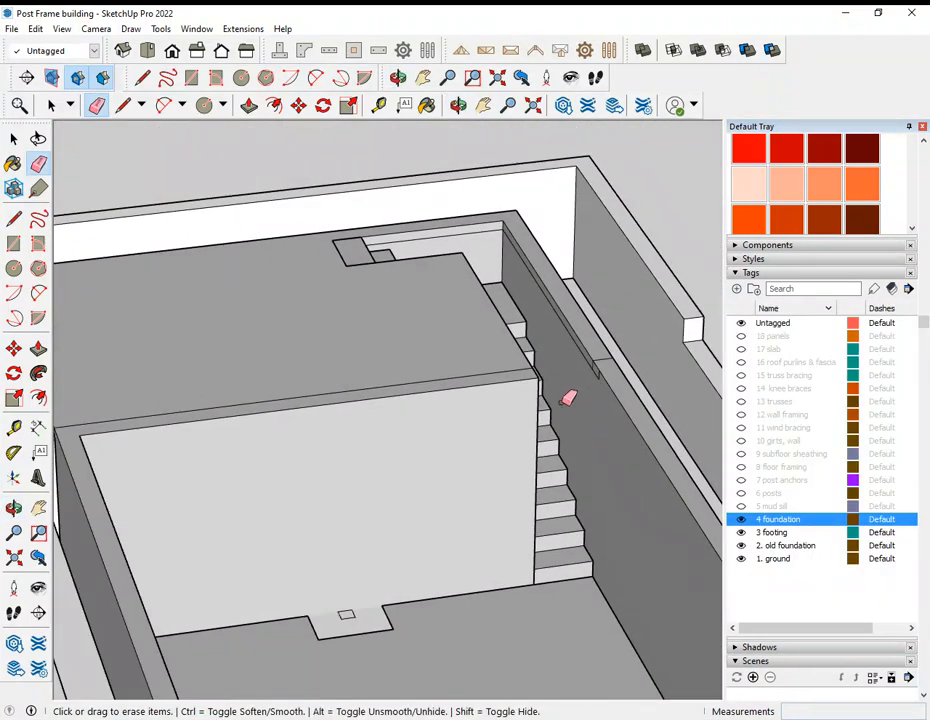
scroll(556, 471, down, 3)
mouse_move(556, 471)
middle_down()
mouse_move(525, 482)
mouse_move(384, 419)
mouse_move(404, 511)
mouse_move(420, 490)
middle_up()
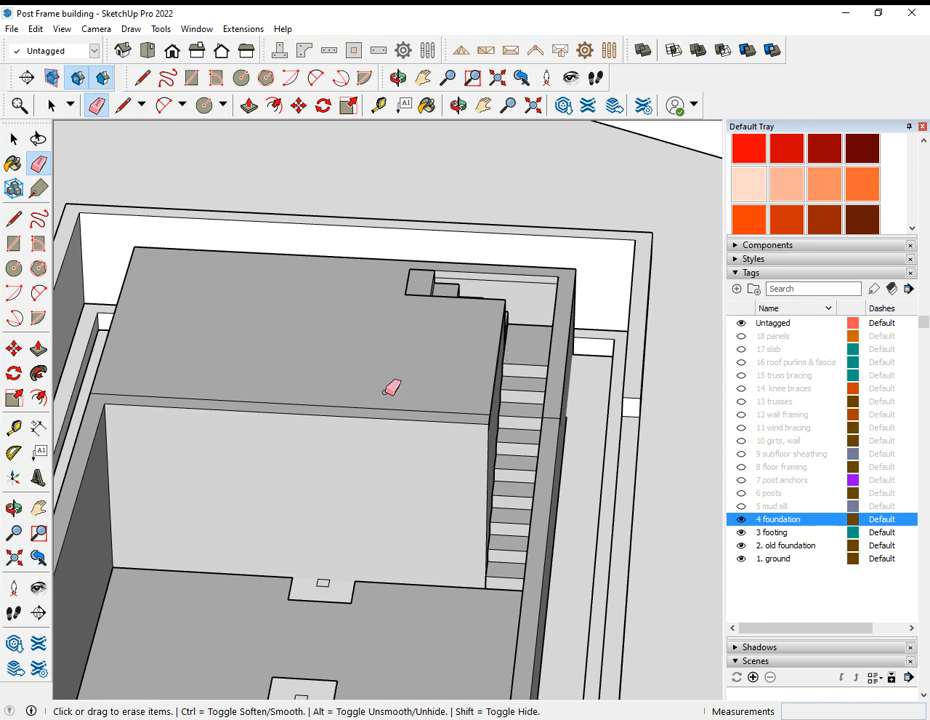
Step: Measure the new foundation's width between the outer corners of its lower end wall
mouse_move(468, 345)
middle_down()
mouse_move(488, 349)
mouse_move(440, 338)
mouse_move(488, 345)
mouse_move(510, 318)
mouse_move(208, 322)
middle_up()
mouse_move(515, 237)
middle_down()
mouse_move(297, 230)
mouse_move(478, 259)
mouse_move(301, 305)
middle_up()
scroll(313, 337, down, 3)
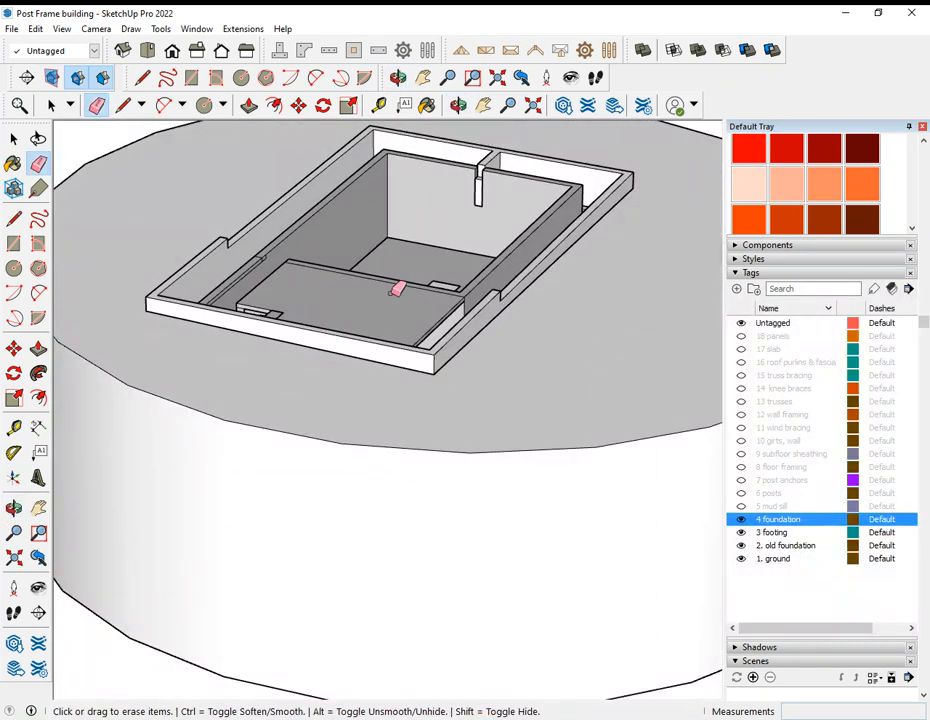
key(t)
scroll(467, 334, up, 3)
scroll(434, 367, down, 5)
scroll(573, 287, up, 3)
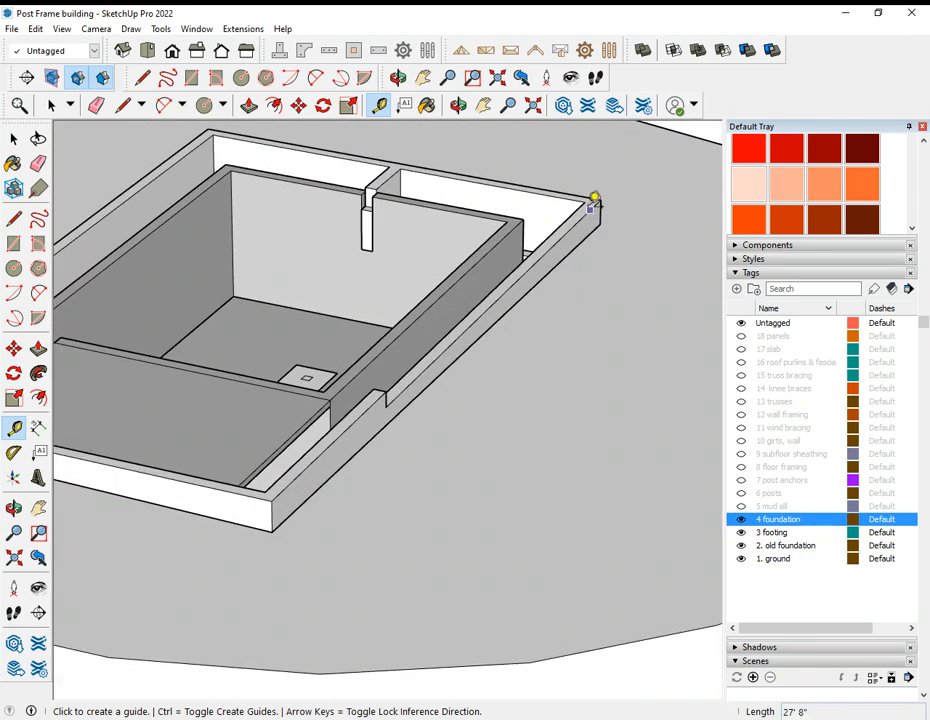
click(594, 199)
scroll(234, 155, up, 2)
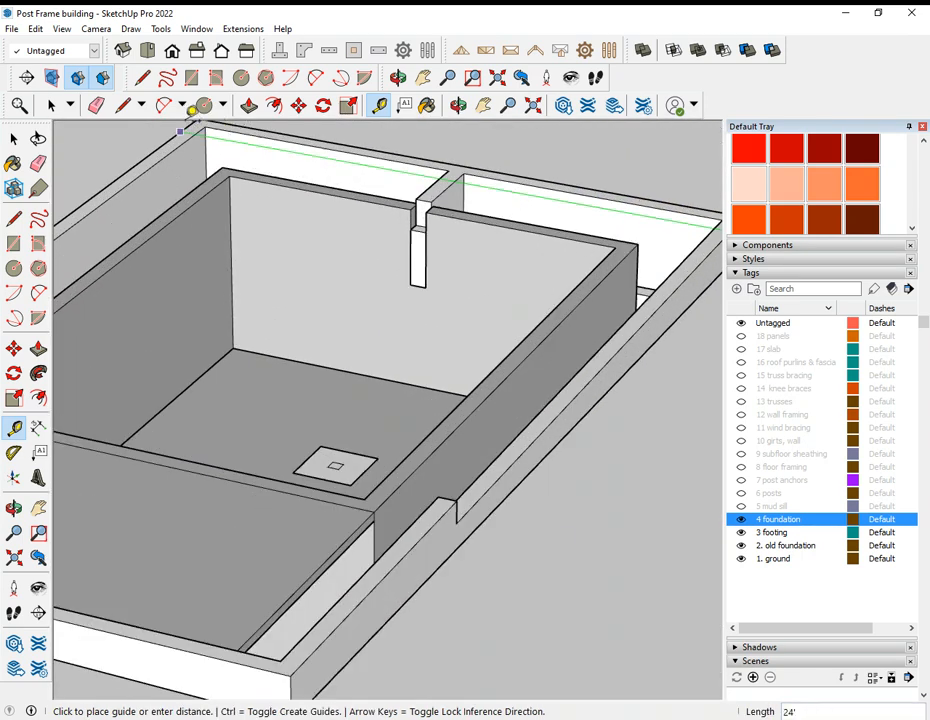
click(186, 123)
scroll(494, 359, down, 3)
middle_drag(494, 359, 214, 472)
scroll(163, 497, up, 3)
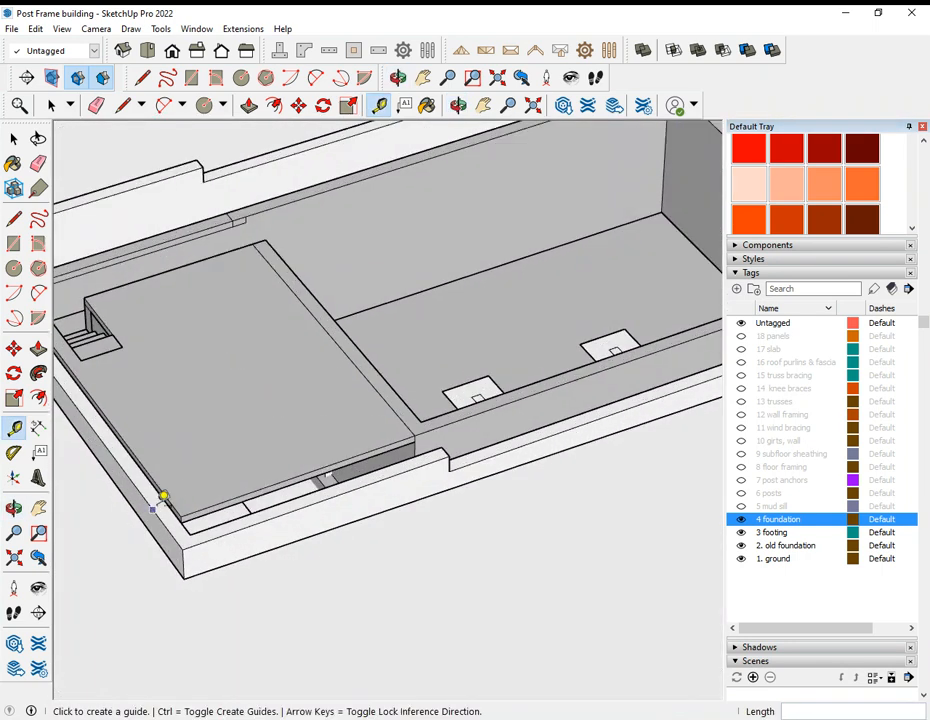
click(163, 505)
scroll(118, 496, down, 5)
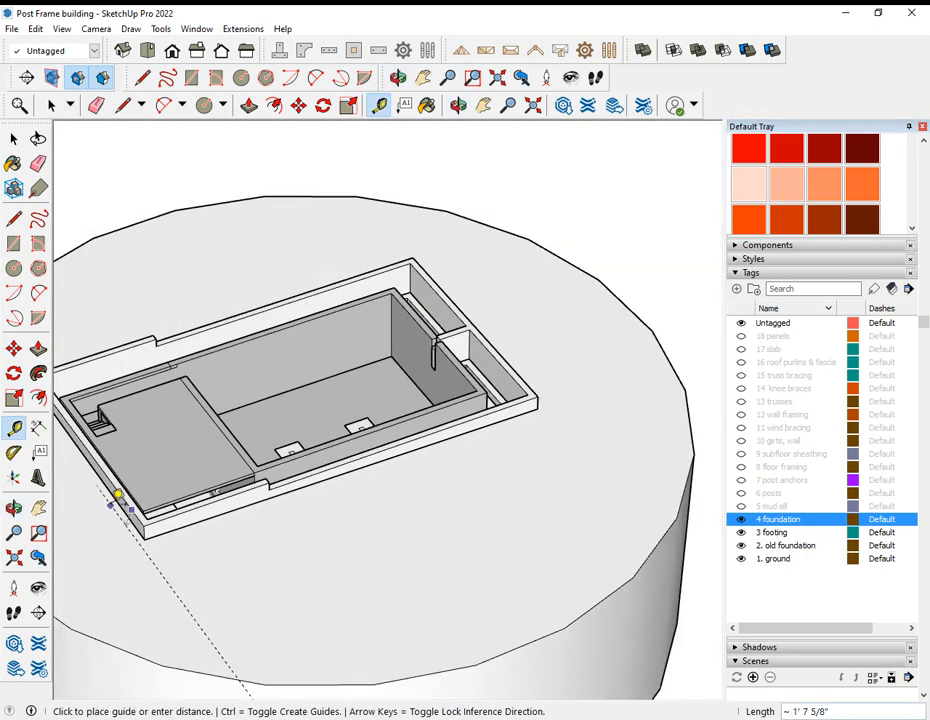
scroll(416, 405, up, 2)
scroll(382, 421, up, 2)
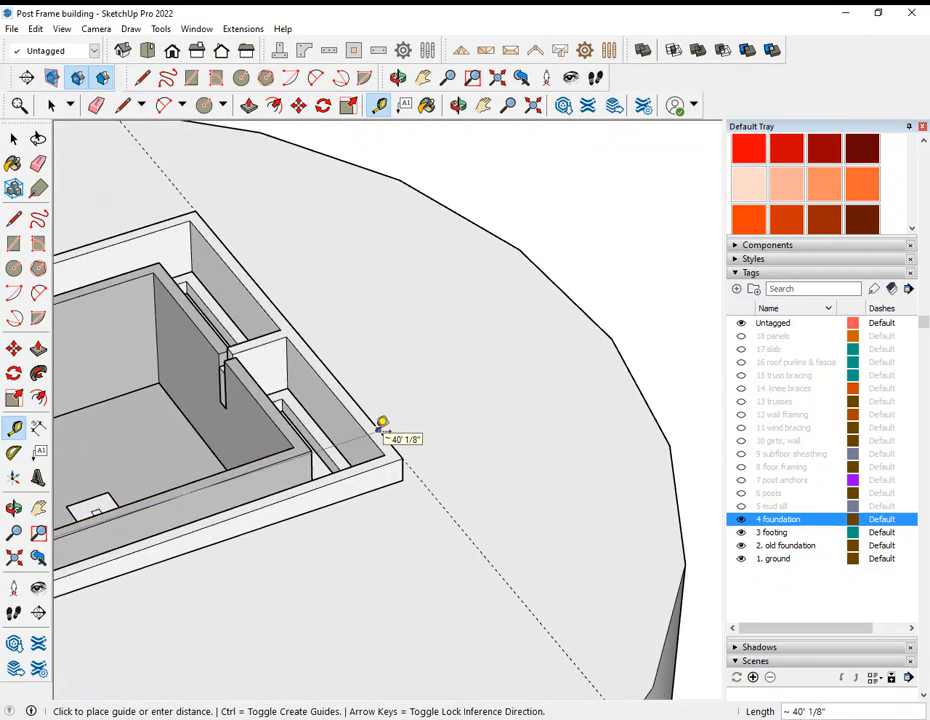
key(Escape)
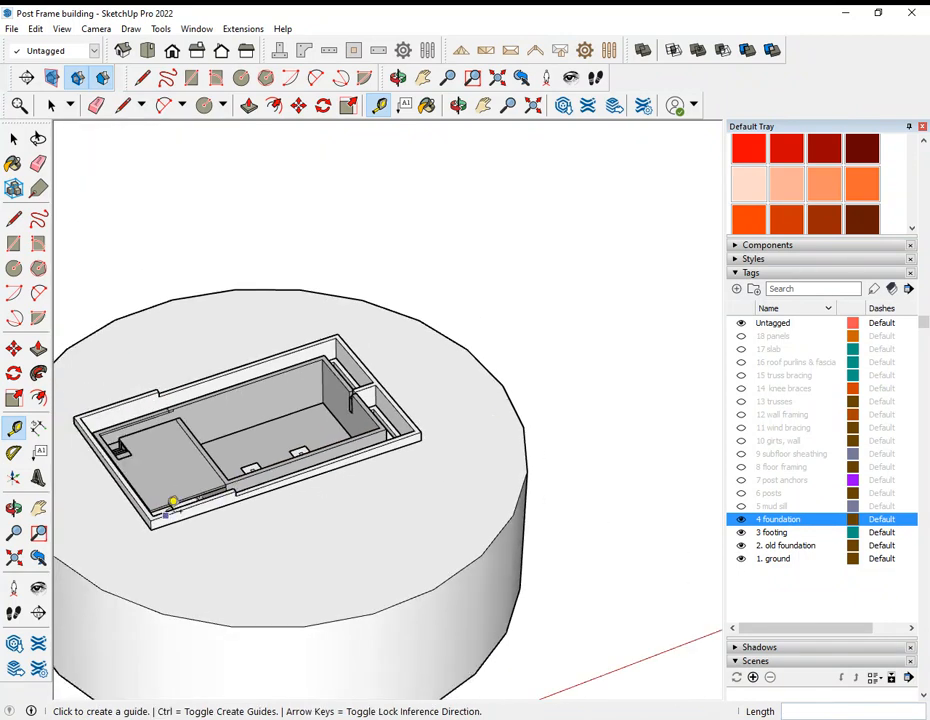
scroll(170, 503, up, 4)
scroll(509, 380, down, 2)
scroll(628, 340, up, 3)
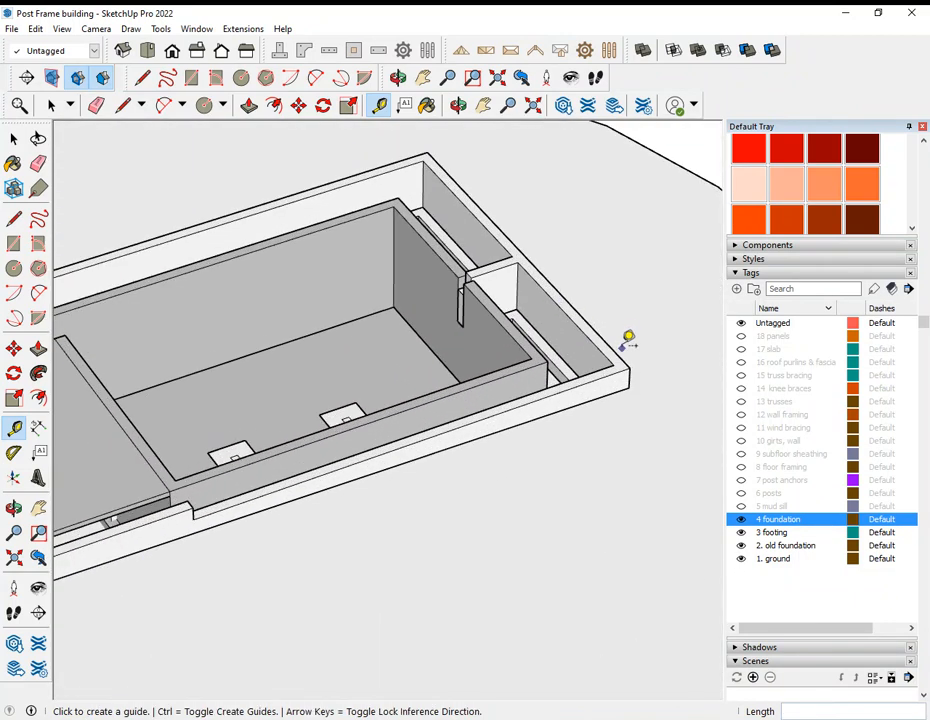
click(629, 365)
key(Escape)
Step: Measure the new foundation's length along its long outer wall, between the two end corners
scroll(627, 347, up, 2)
click(637, 398)
scroll(635, 385, down, 5)
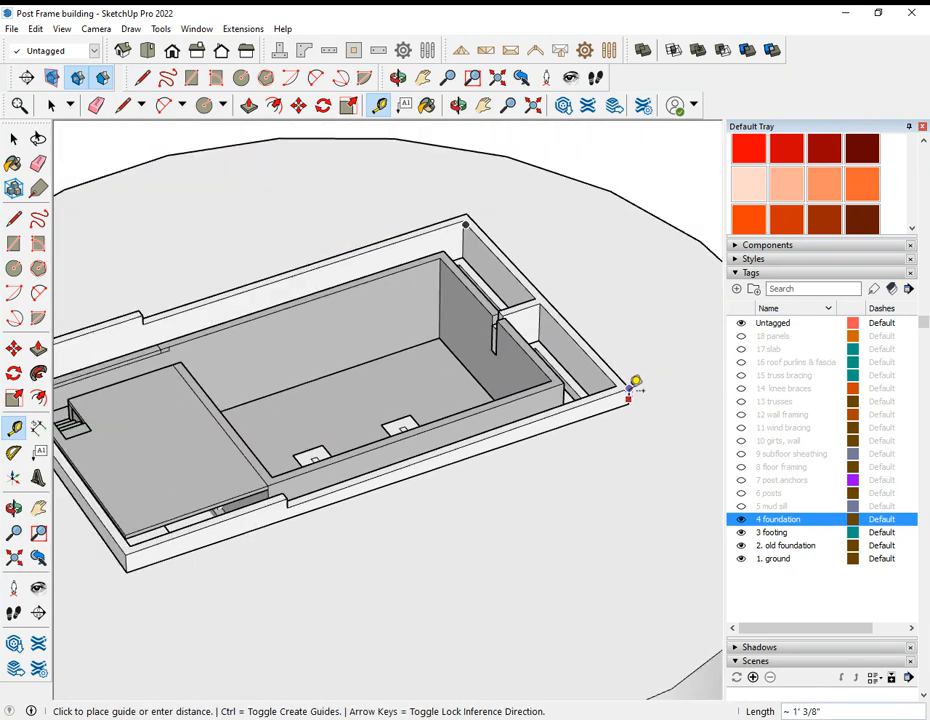
scroll(370, 472, up, 3)
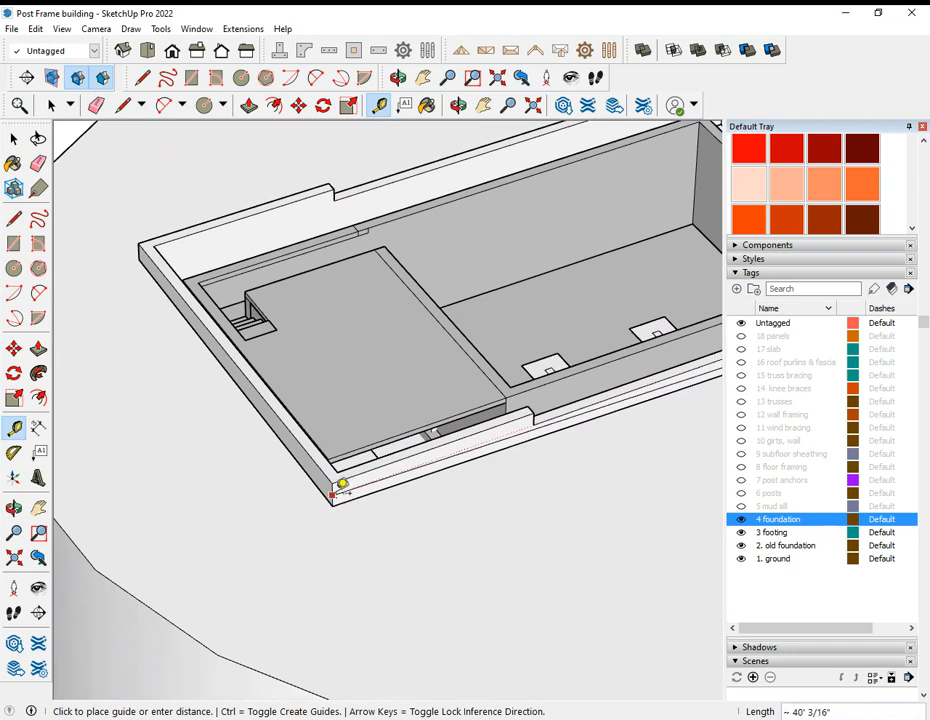
click(339, 487)
scroll(253, 473, down, 5)
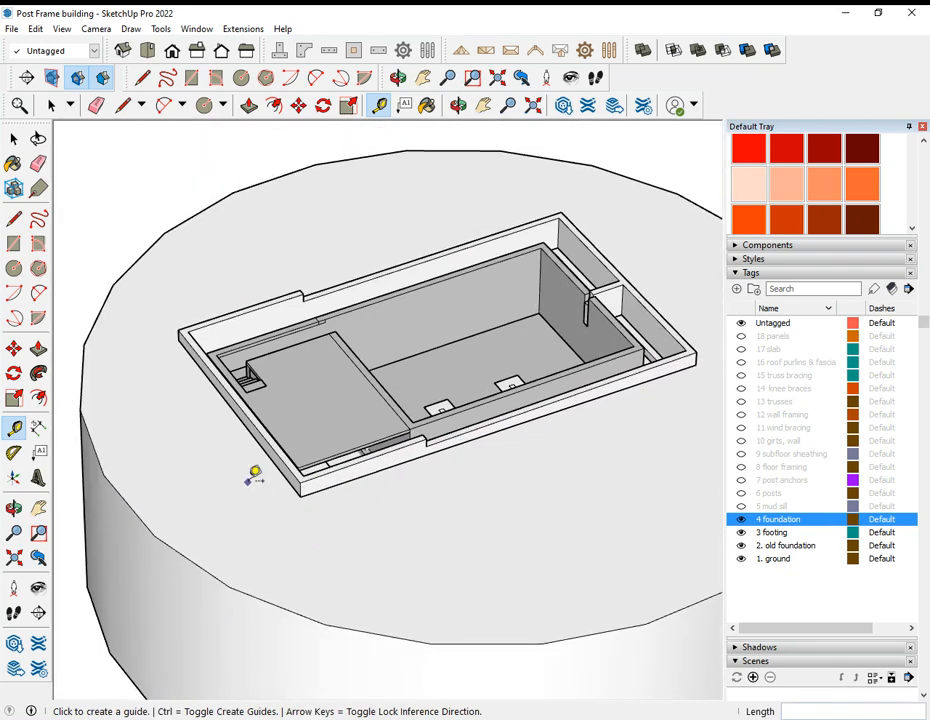
Step: Remeasure the long wall from the vertical corner edge, parallel to the red axis, to the opposite end's corner
scroll(594, 364, up, 5)
scroll(594, 418, up, 4)
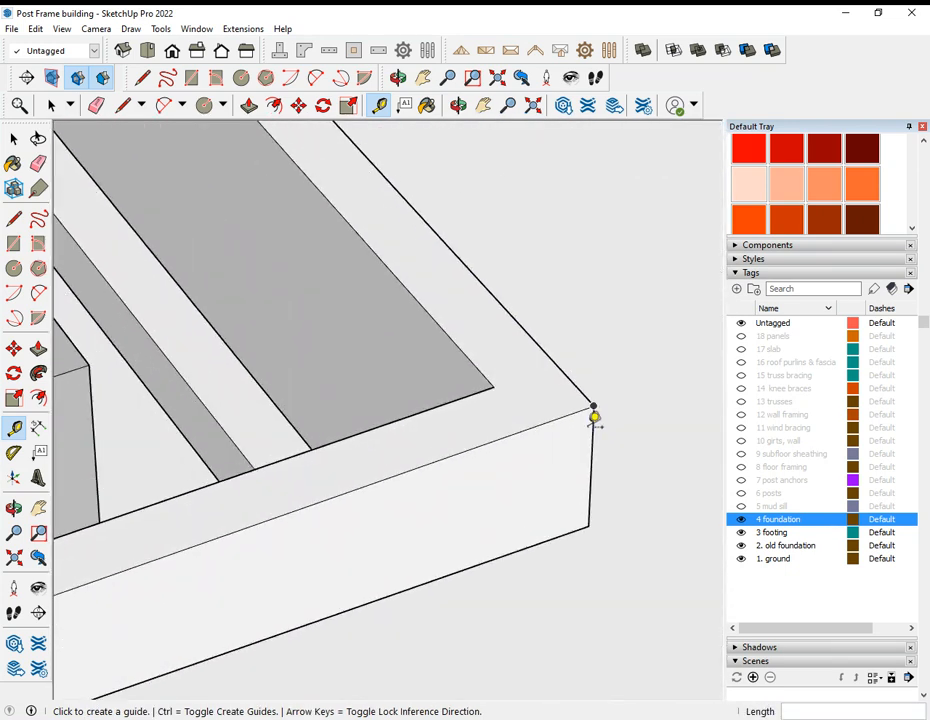
click(596, 421)
scroll(577, 436, down, 8)
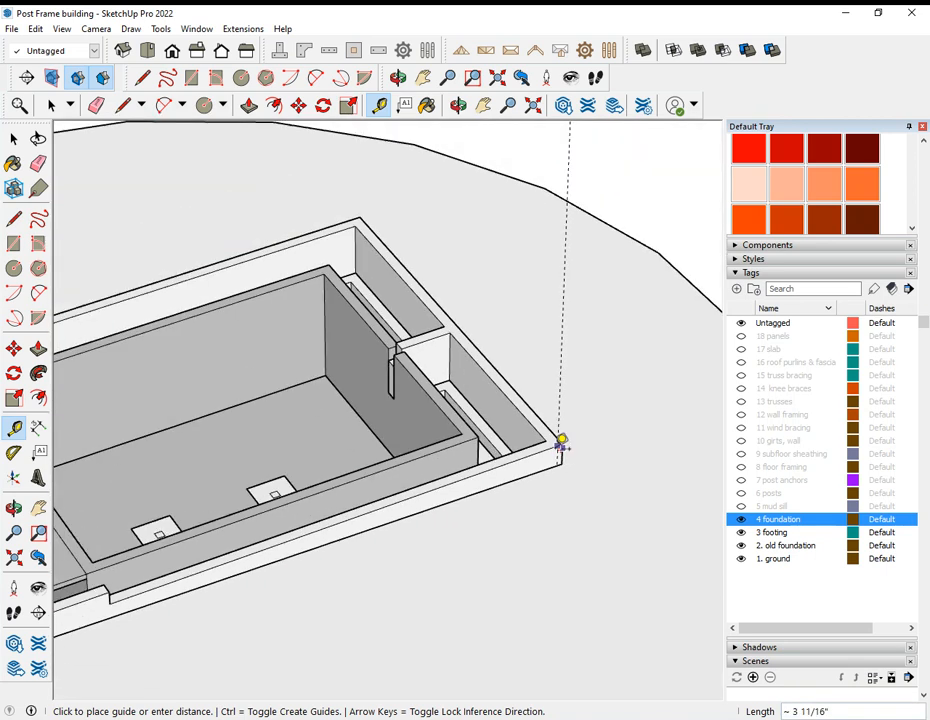
scroll(366, 523, up, 8)
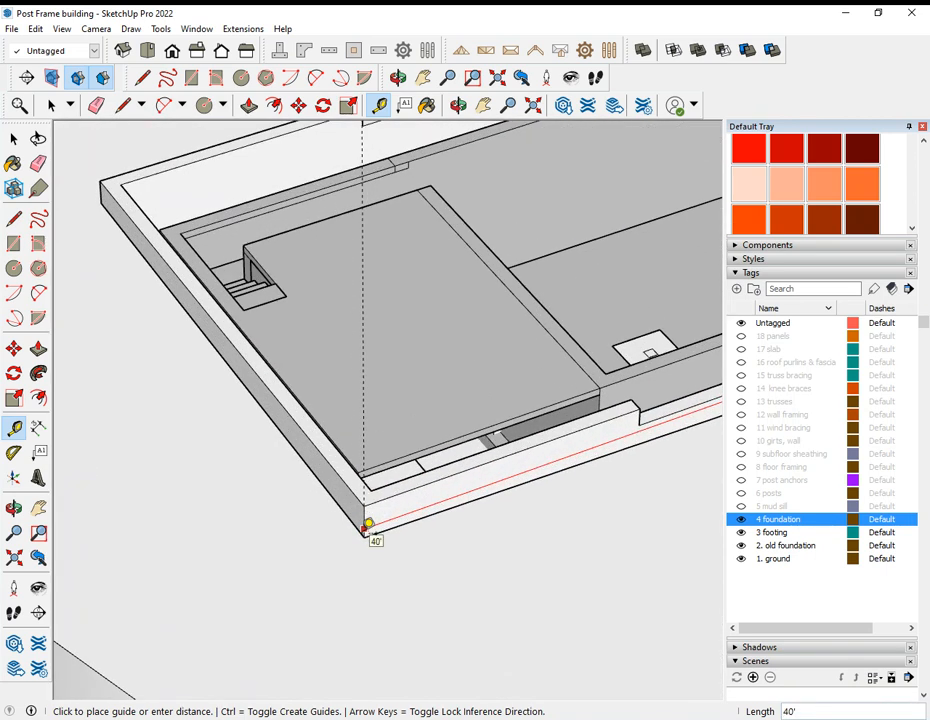
click(368, 523)
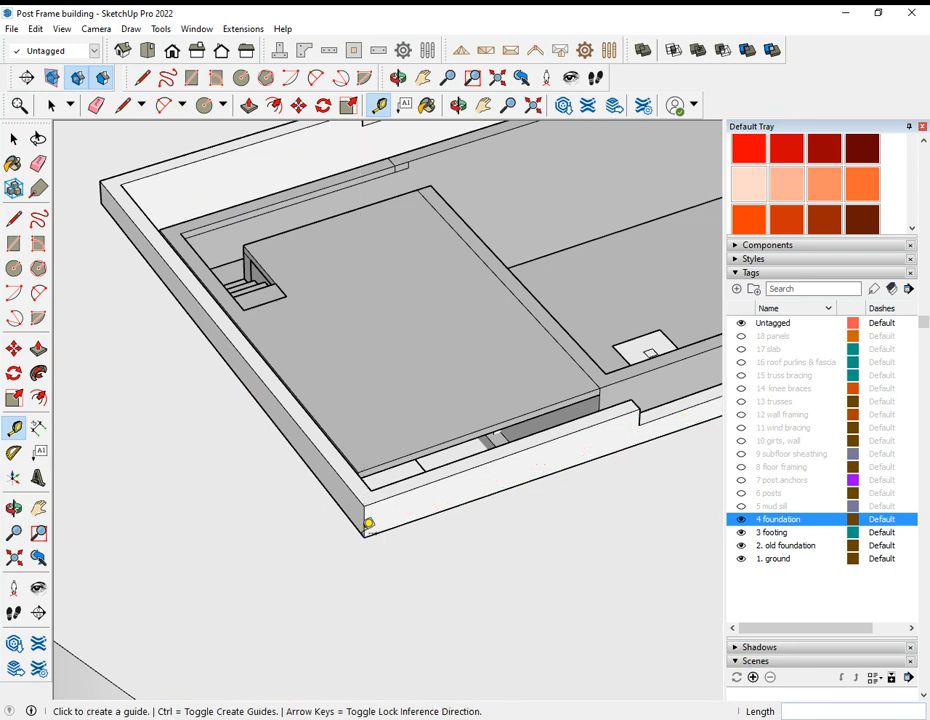
Step: Examine the short cross wall that joins the old foundation to the new foundation's end wall
scroll(366, 523, down, 6)
middle_drag(513, 457, 423, 503)
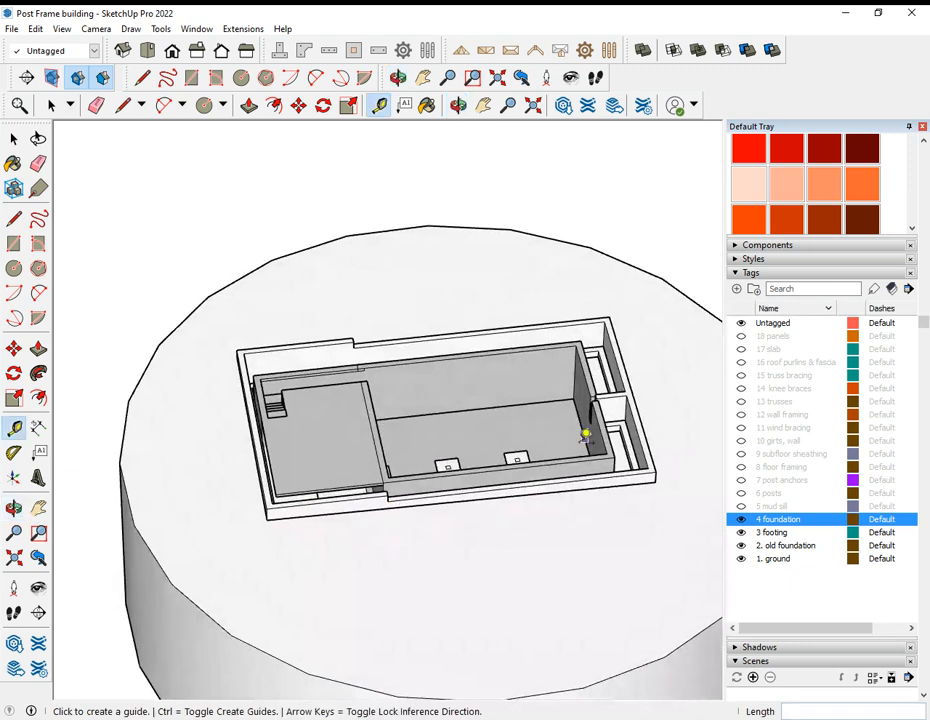
scroll(628, 430, up, 8)
middle_drag(612, 429, 521, 434)
scroll(523, 434, up, 4)
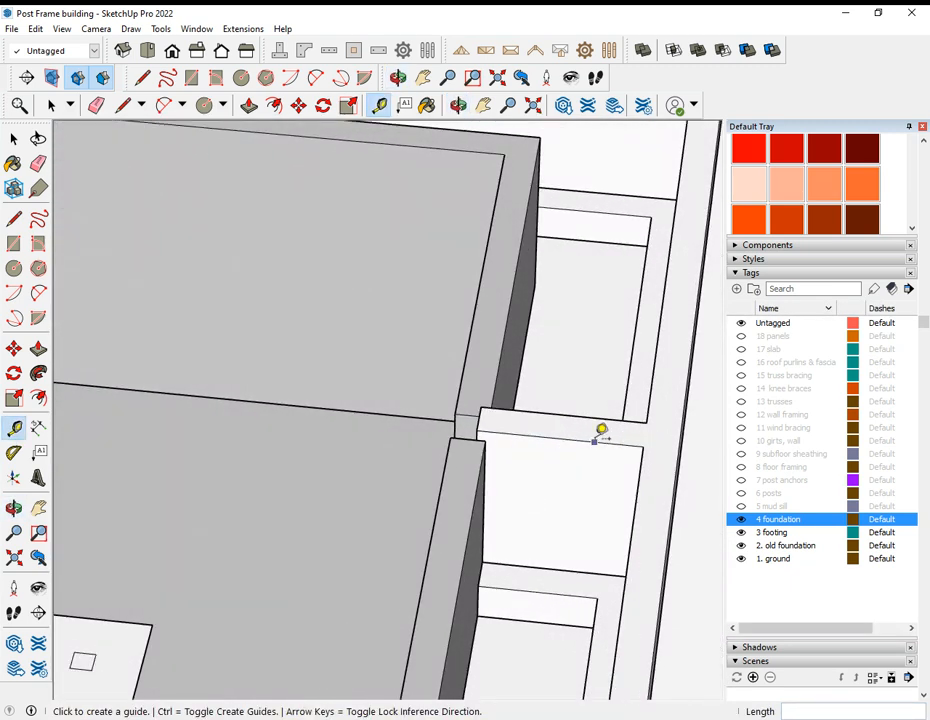
scroll(626, 418, down, 5)
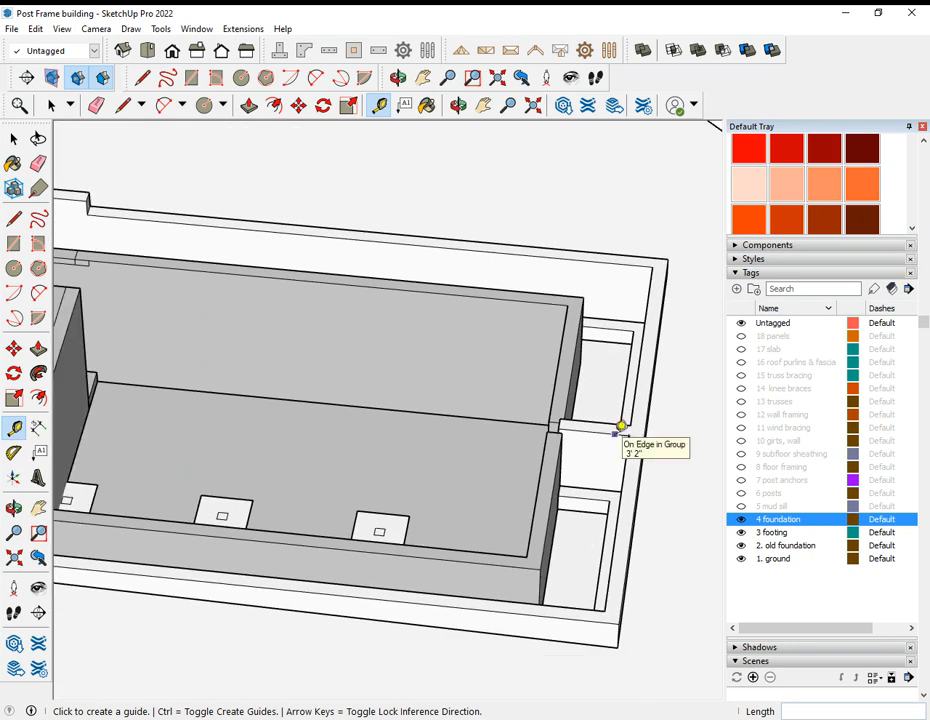
scroll(621, 426, down, 2)
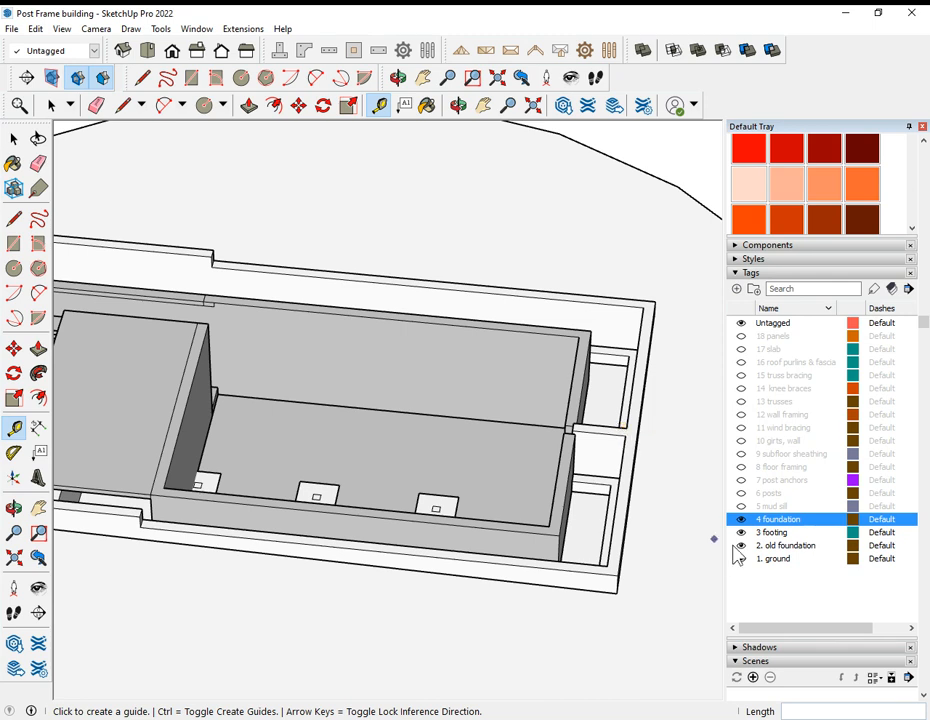
Step: Show the 5 mud sill tag and view the sill plates on the new foundation walls
click(741, 506)
mouse_move(630, 560)
middle_down()
mouse_move(542, 556)
mouse_move(322, 513)
mouse_move(482, 426)
mouse_move(624, 440)
mouse_move(342, 438)
middle_up()
middle_drag(480, 449, 355, 432)
scroll(436, 460, down, 2)
mouse_move(514, 482)
middle_down()
mouse_move(297, 394)
mouse_move(671, 382)
mouse_move(302, 412)
mouse_move(498, 421)
mouse_move(519, 446)
mouse_move(496, 519)
middle_up()
Step: Measure the width of the mud sill on the long foundation wall near the corner
scroll(498, 421, up, 3)
scroll(505, 606, up, 2)
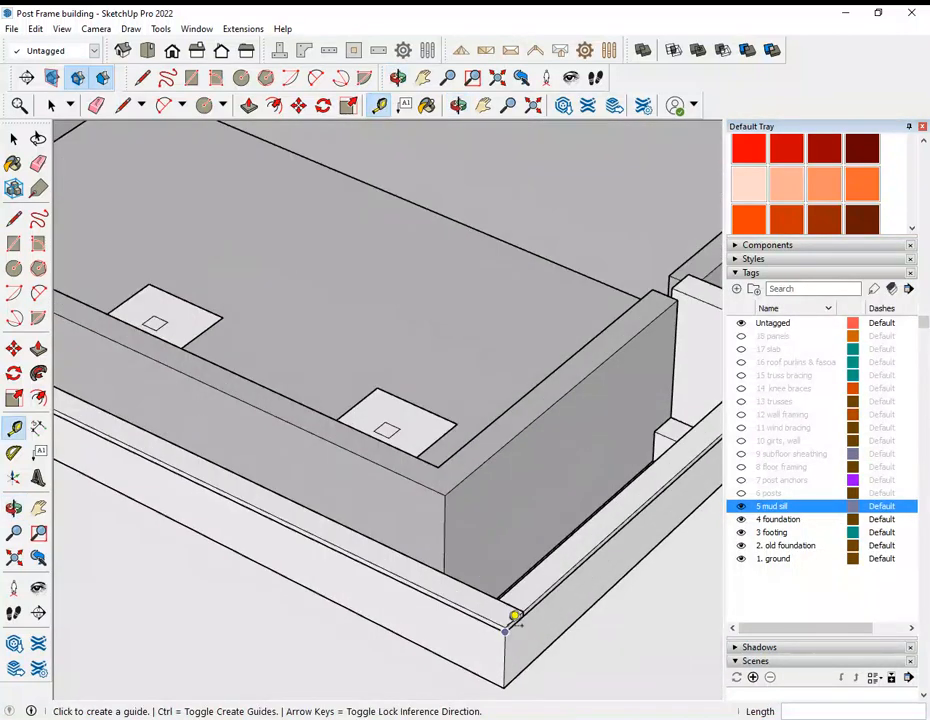
scroll(505, 610, up, 2)
click(467, 606)
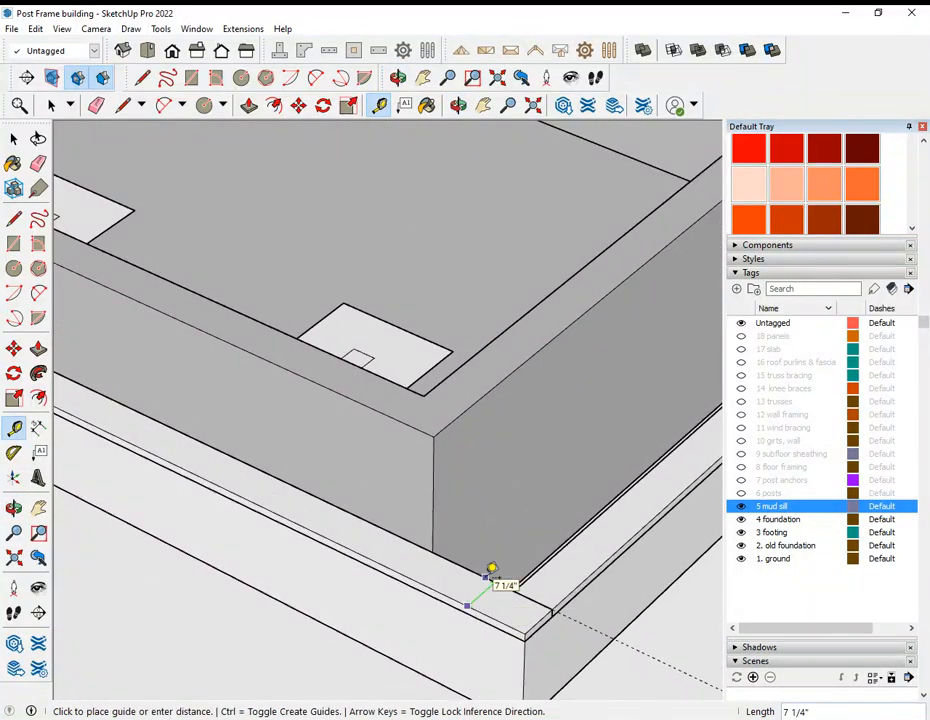
key(Escape)
Step: Measure the width of the mud sill on the foundation's end wall near the same corner
scroll(355, 620, down, 3)
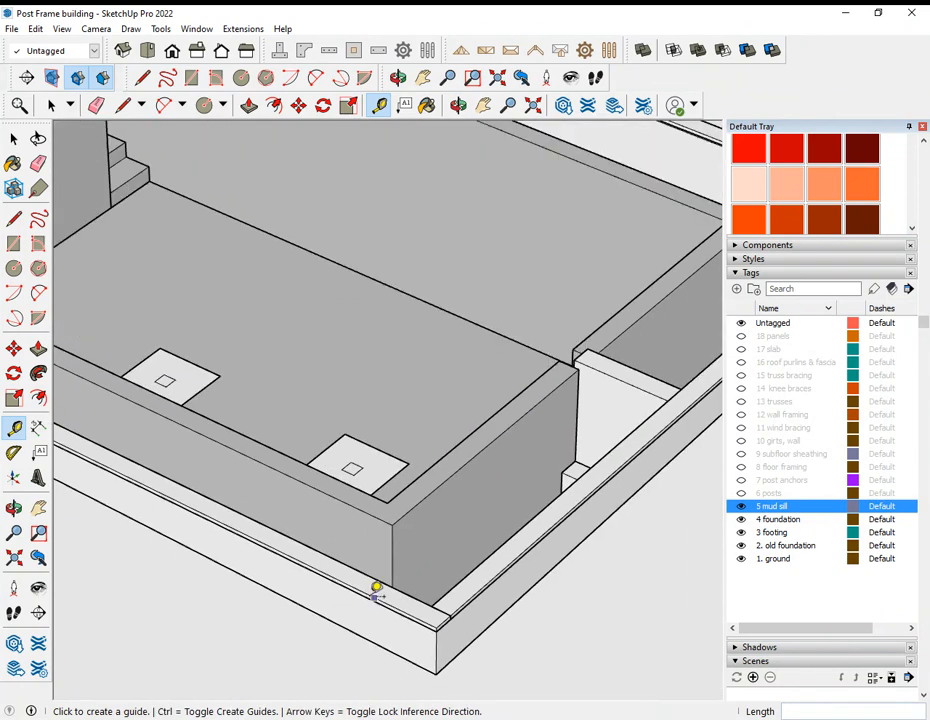
scroll(494, 585, up, 2)
click(495, 586)
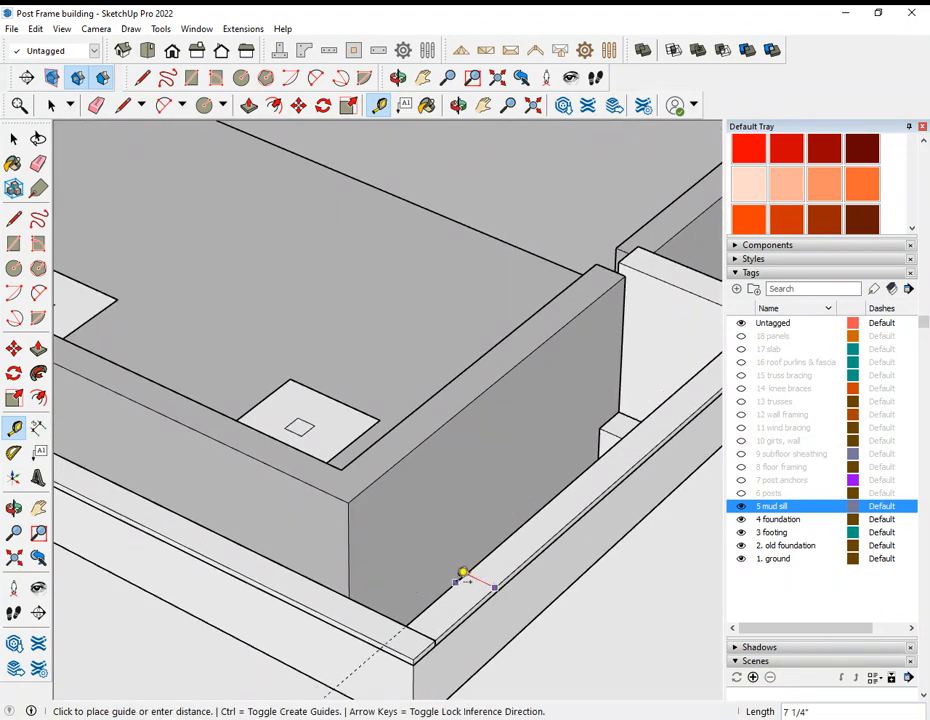
key(Escape)
Step: Examine the back sill plate spanning between the long walls at the foundation steps, from above and from a low angle
scroll(365, 627, down, 6)
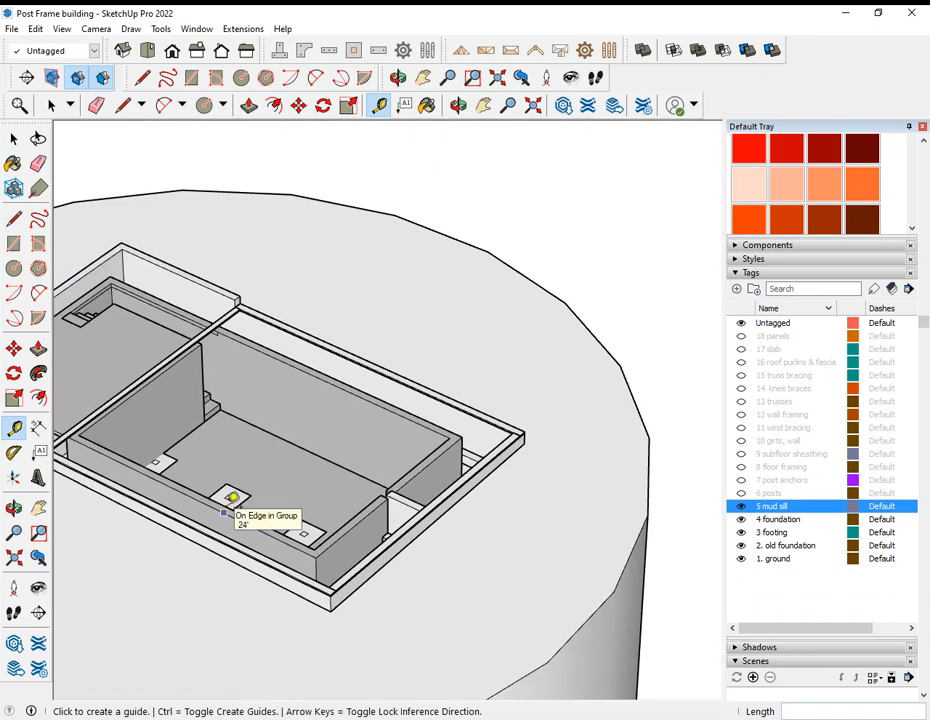
scroll(523, 418, up, 2)
scroll(511, 430, down, 1)
scroll(170, 436, down, 3)
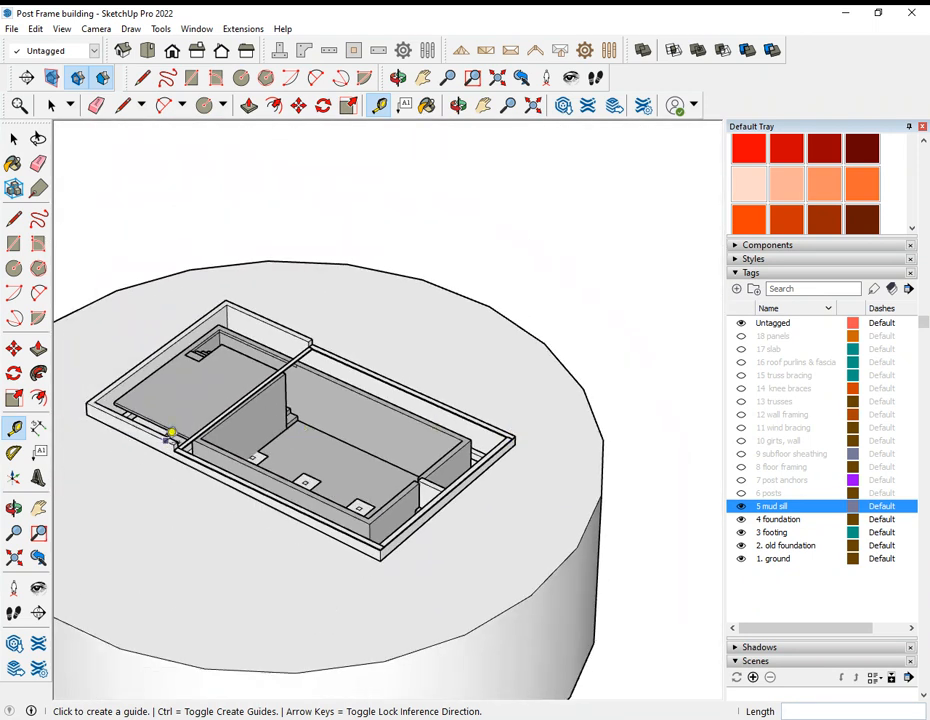
scroll(184, 427, up, 5)
scroll(253, 420, up, 2)
middle_drag(253, 420, 511, 395)
scroll(459, 360, up, 2)
middle_drag(459, 360, 629, 255)
scroll(631, 257, down, 2)
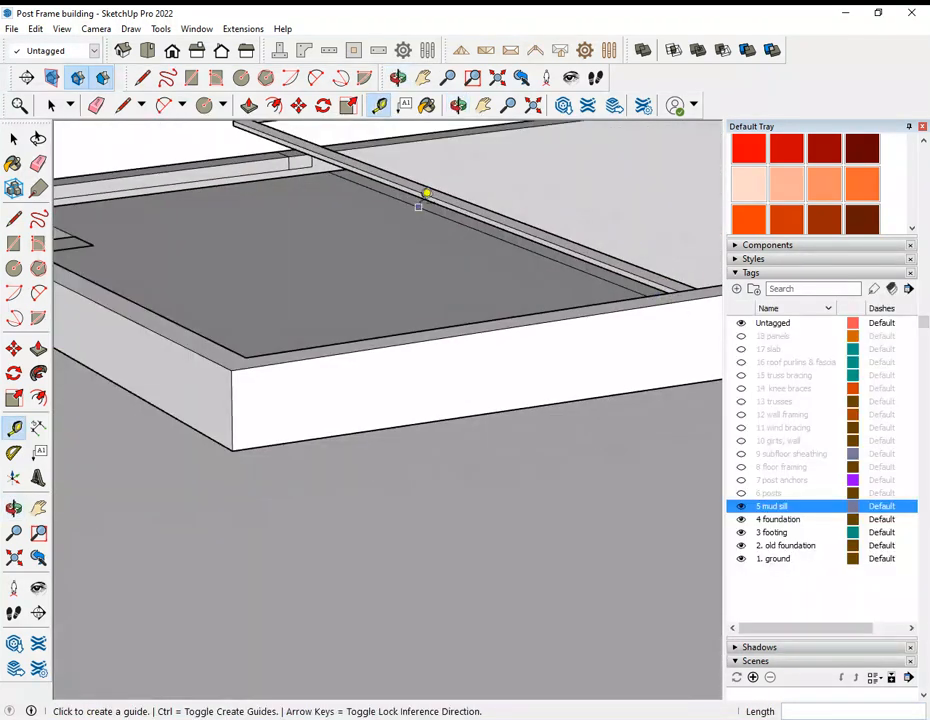
scroll(422, 232, down, 2)
middle_drag(426, 235, 486, 164)
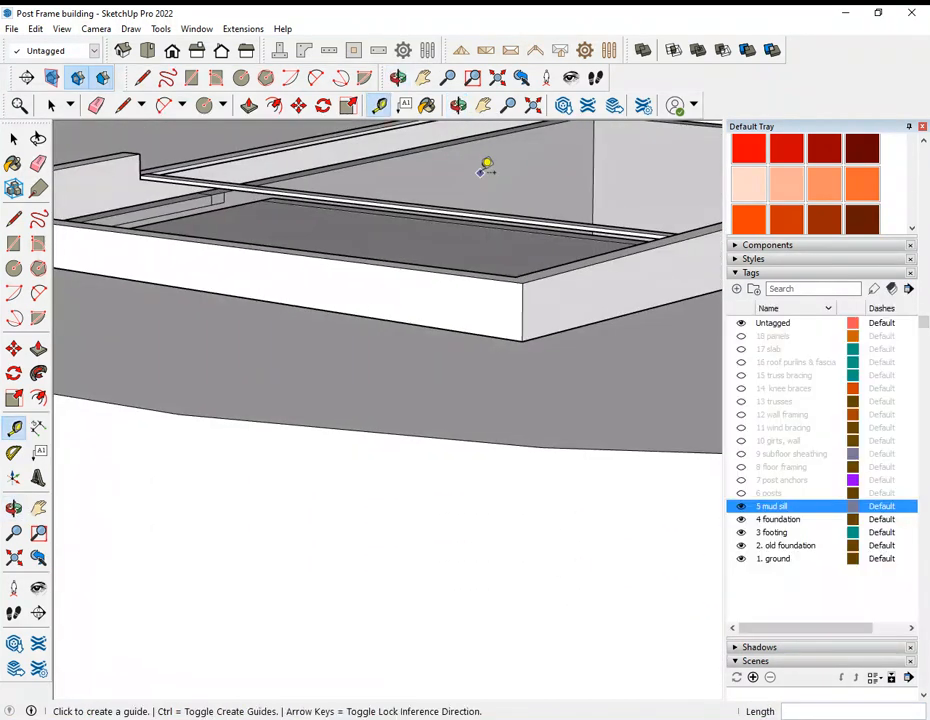
Step: Measure the gap between the back sill plate's lower edge and the old foundation beneath it
scroll(263, 186, up, 2)
scroll(262, 187, up, 3)
middle_drag(264, 187, 260, 268)
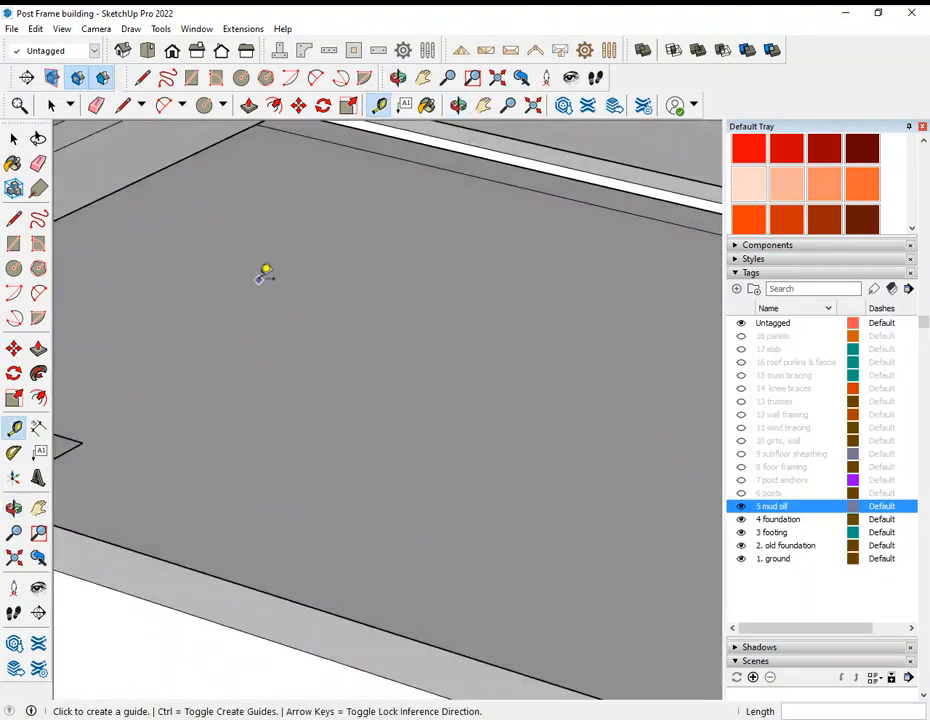
scroll(300, 306, down, 2)
click(297, 176)
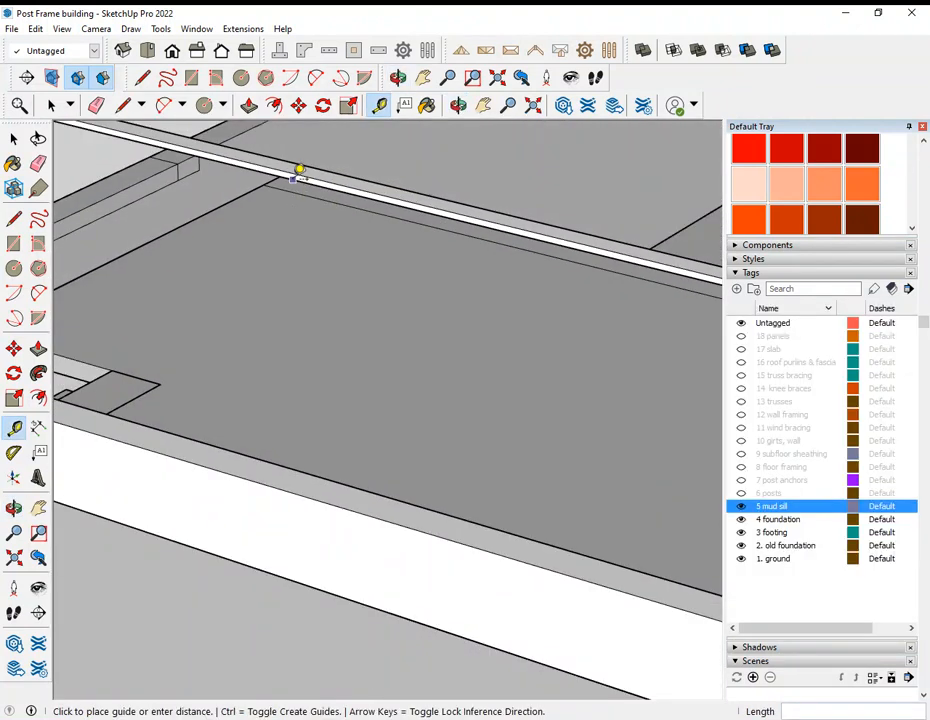
click(294, 188)
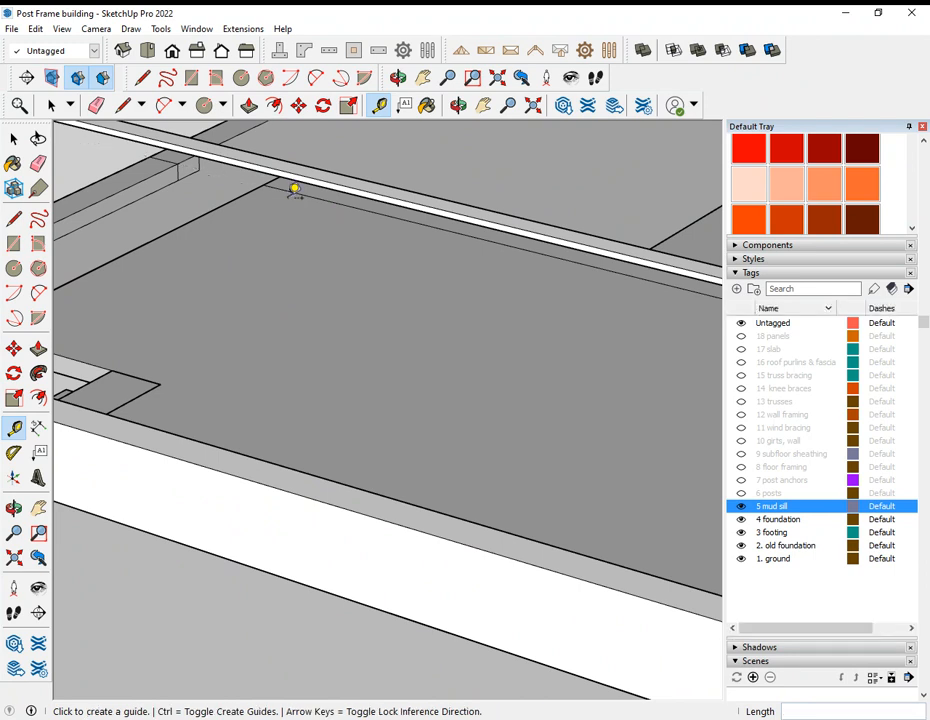
Step: Examine how the back sill plate sits across the foundation and the complete mud sill layout from several sides
scroll(313, 245, down, 4)
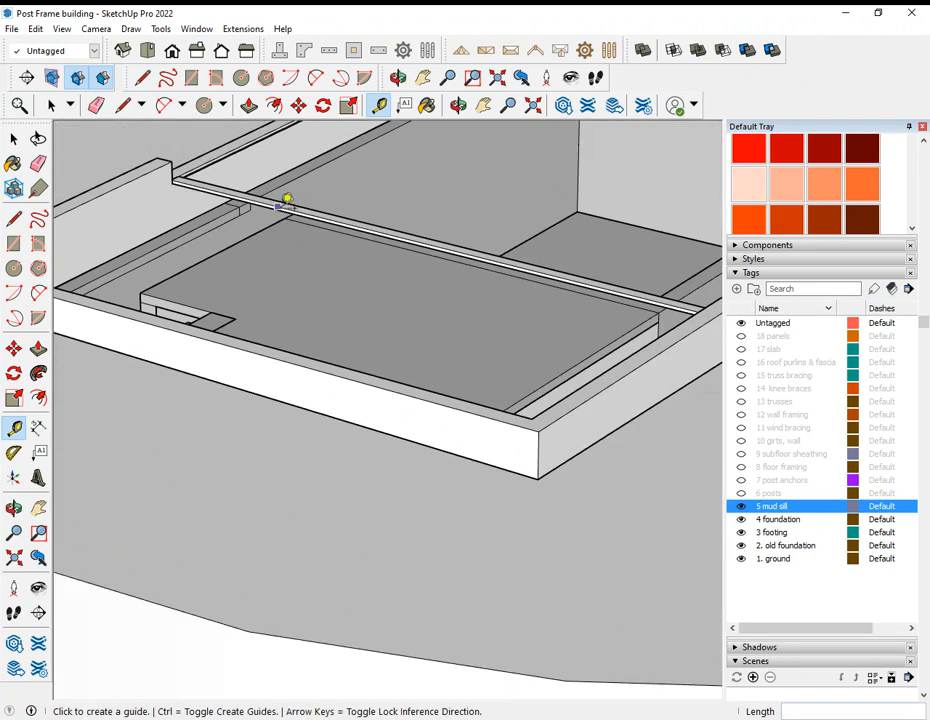
middle_drag(660, 305, 525, 274)
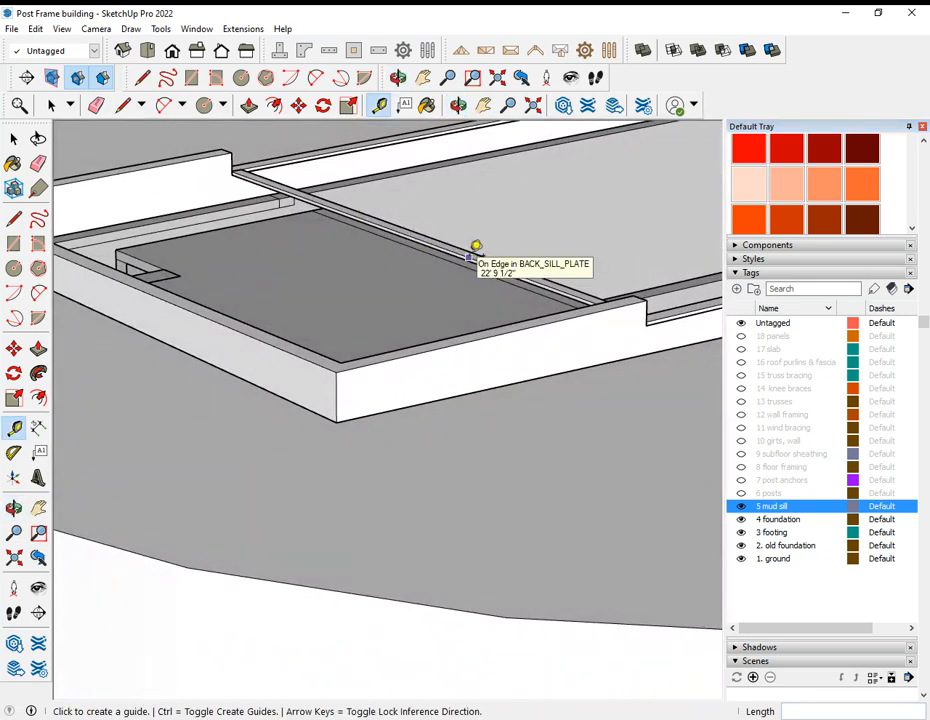
middle_drag(476, 246, 270, 310)
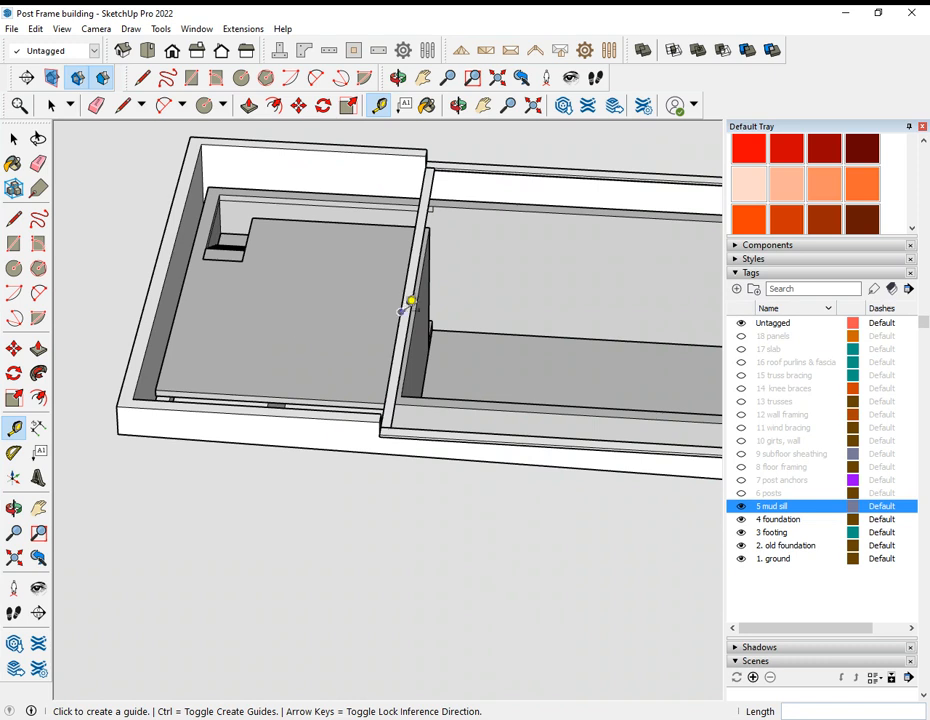
middle_drag(418, 293, 277, 318)
scroll(440, 363, down, 4)
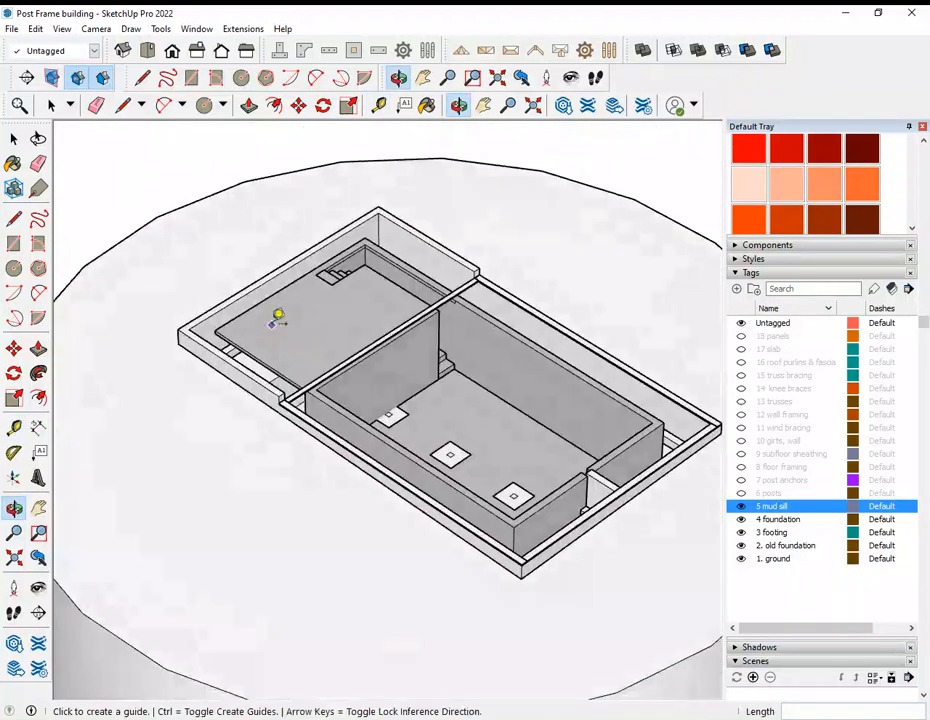
middle_drag(542, 405, 357, 417)
middle_drag(573, 475, 332, 455)
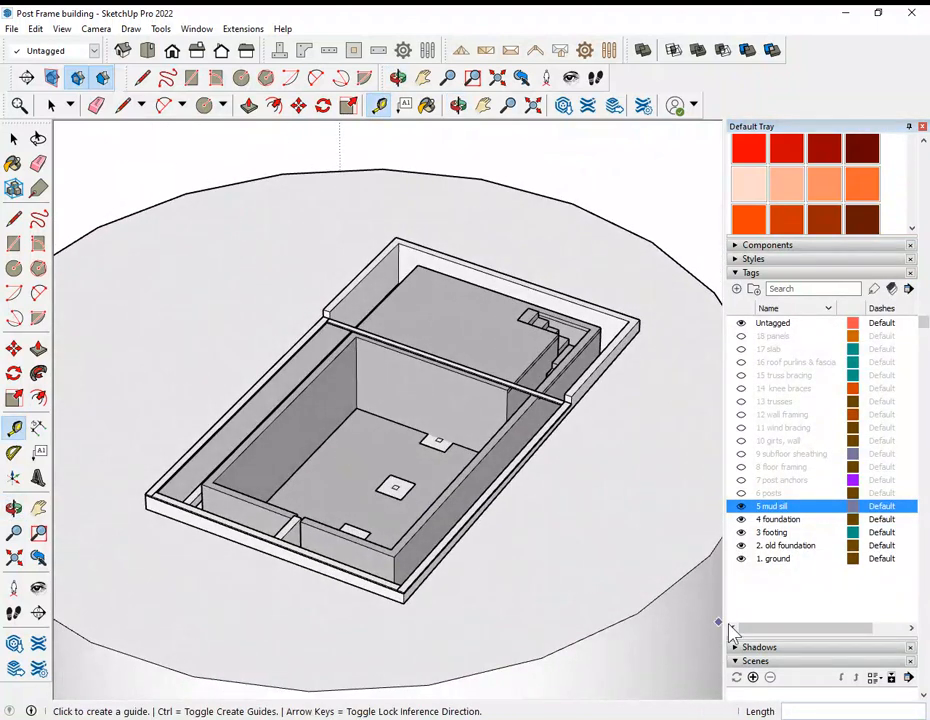
Step: Show the 6 posts tag and examine how the posts stand on the mud sill along the long wall
click(741, 493)
middle_drag(170, 441, 587, 442)
middle_drag(235, 426, 428, 412)
scroll(349, 448, up, 8)
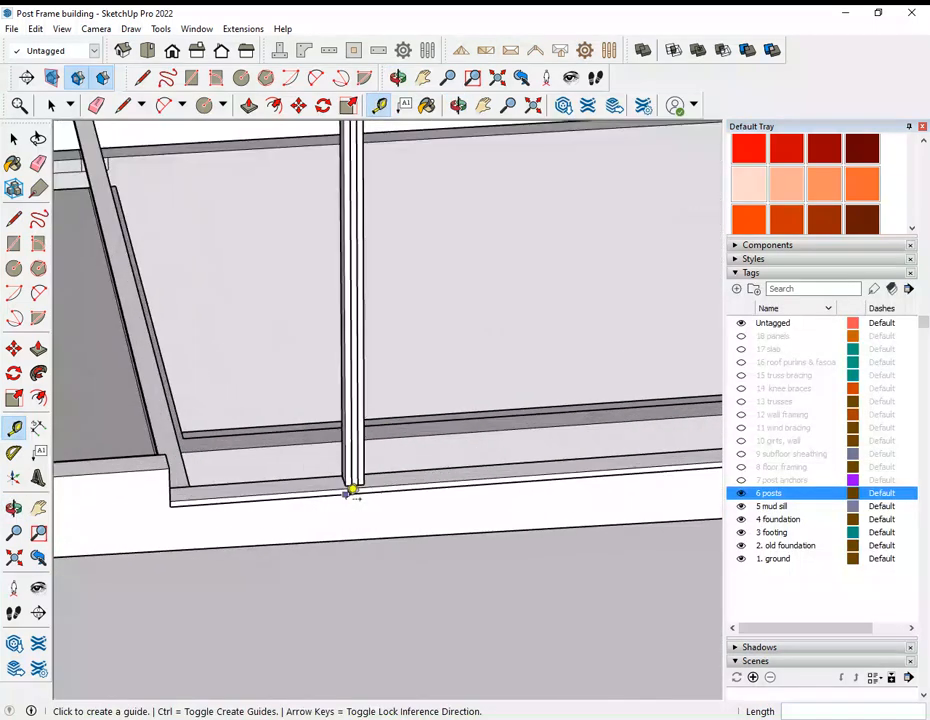
middle_drag(345, 485, 525, 536)
scroll(421, 583, down, 5)
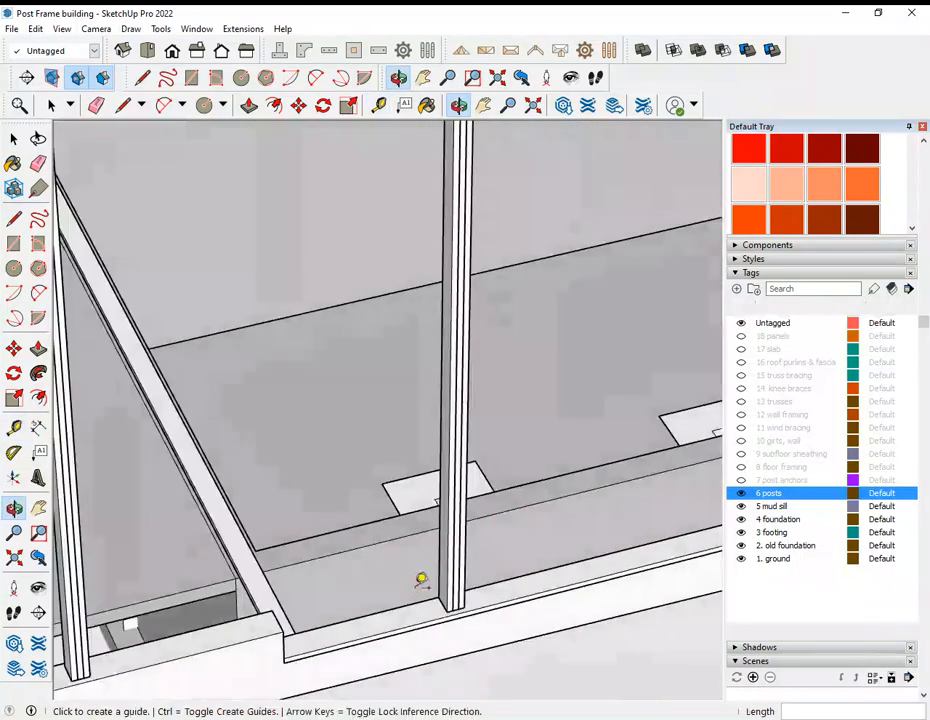
scroll(420, 588, down, 2)
middle_drag(459, 587, 365, 592)
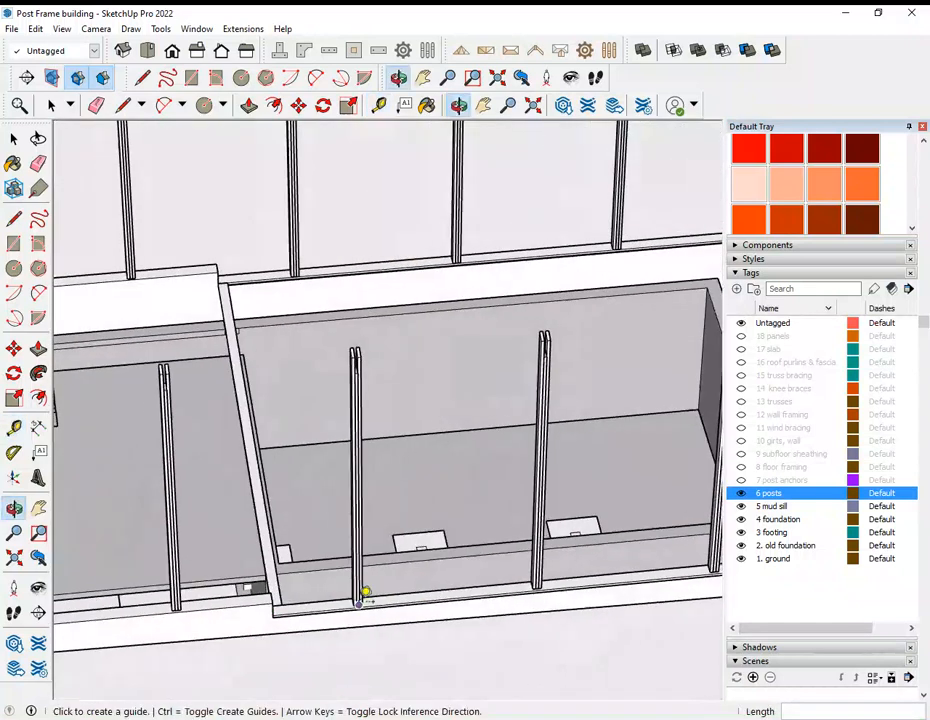
scroll(330, 603, down, 2)
scroll(200, 612, up, 4)
Step: Examine the notched post and its base at the foundation's corner up close
middle_drag(200, 610, 544, 517)
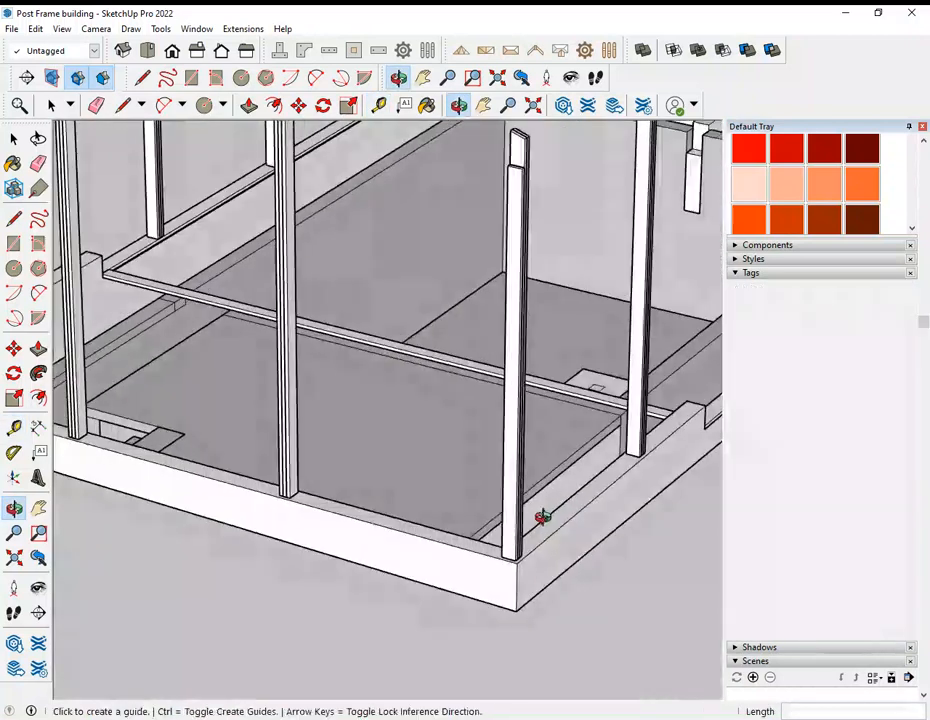
scroll(640, 437, up, 3)
scroll(640, 440, up, 2)
scroll(432, 500, down, 4)
scroll(600, 432, down, 2)
Step: Examine the arrangement of the posts around the foundation from all sides
middle_drag(600, 432, 310, 516)
middle_drag(430, 524, 402, 451)
middle_drag(567, 442, 381, 442)
middle_drag(620, 457, 409, 453)
middle_drag(563, 455, 410, 573)
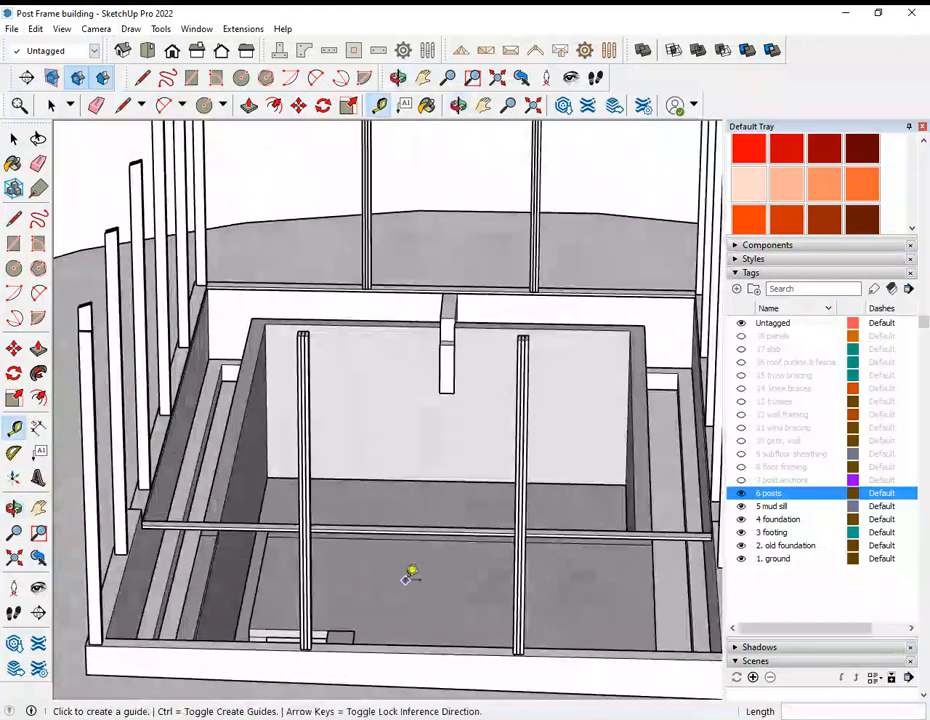
middle_drag(538, 557, 343, 598)
scroll(401, 572, down, 3)
middle_drag(435, 453, 538, 395)
scroll(516, 580, up, 4)
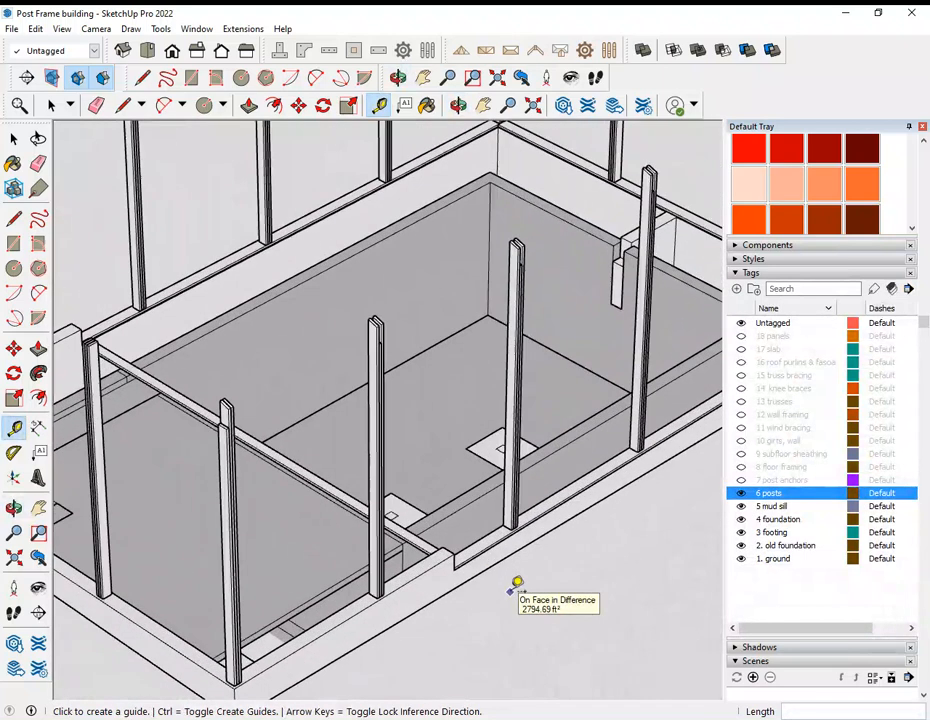
Step: Show the 7 post anchors tag and inspect the angle brackets and bolt heads at one post's base
click(741, 481)
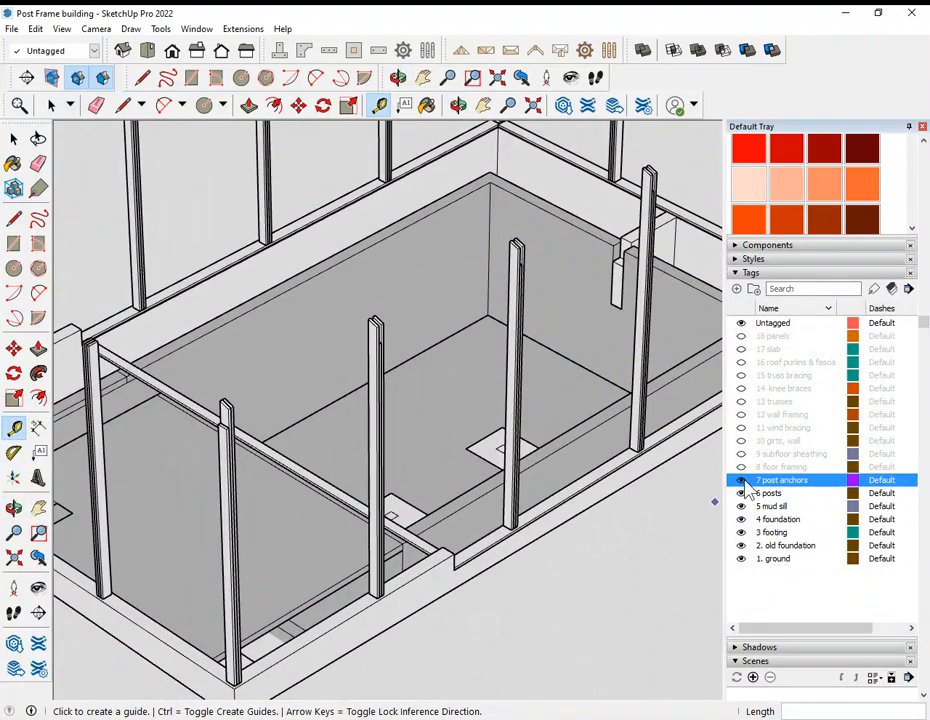
scroll(374, 583, up, 8)
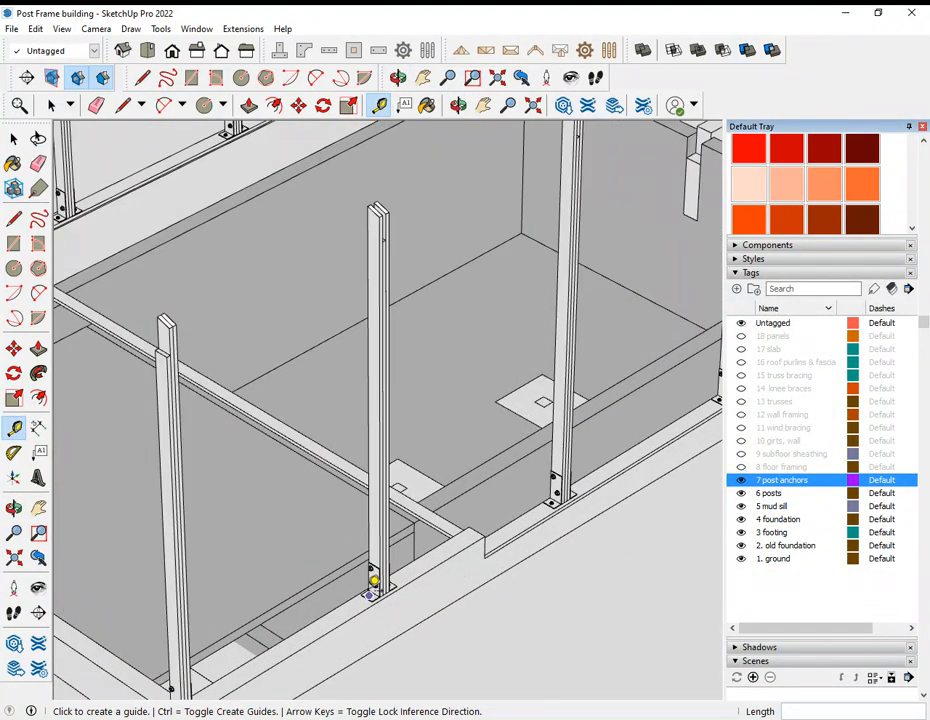
middle_drag(390, 574, 367, 568)
scroll(137, 636, up, 2)
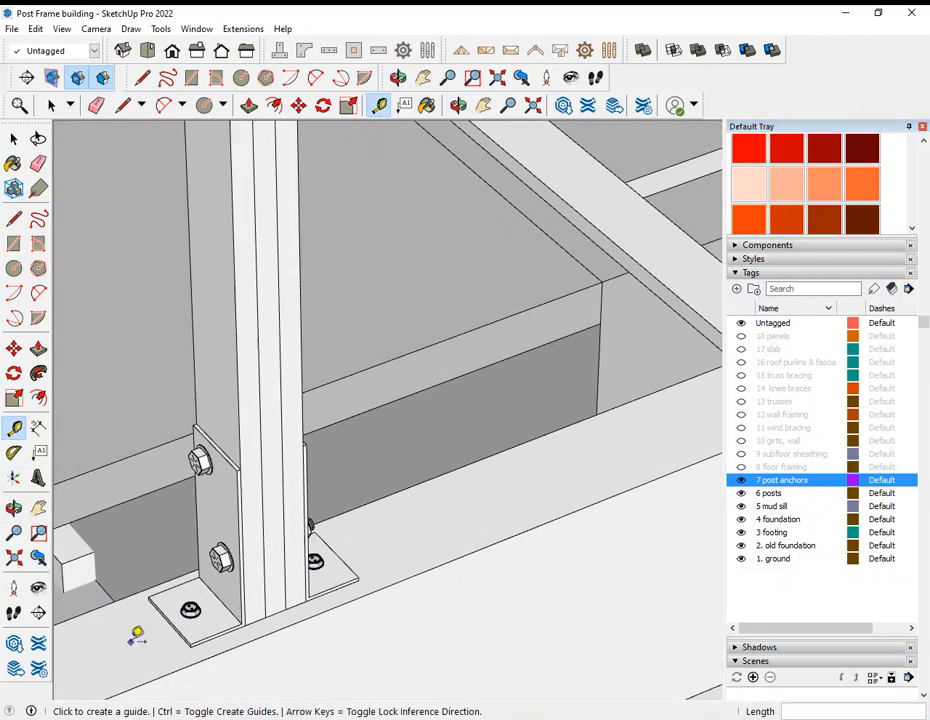
scroll(190, 605, up, 5)
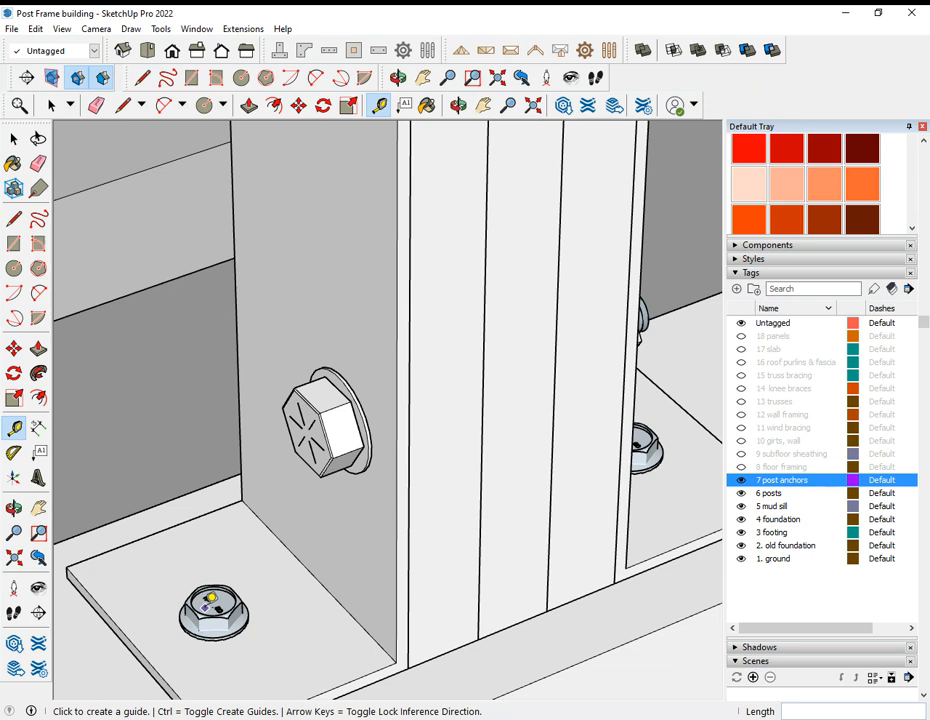
Step: Examine the nuts, through bolts and sill fasteners on the other side of the same post anchor
middle_drag(237, 590, 341, 581)
middle_drag(478, 512, 665, 557)
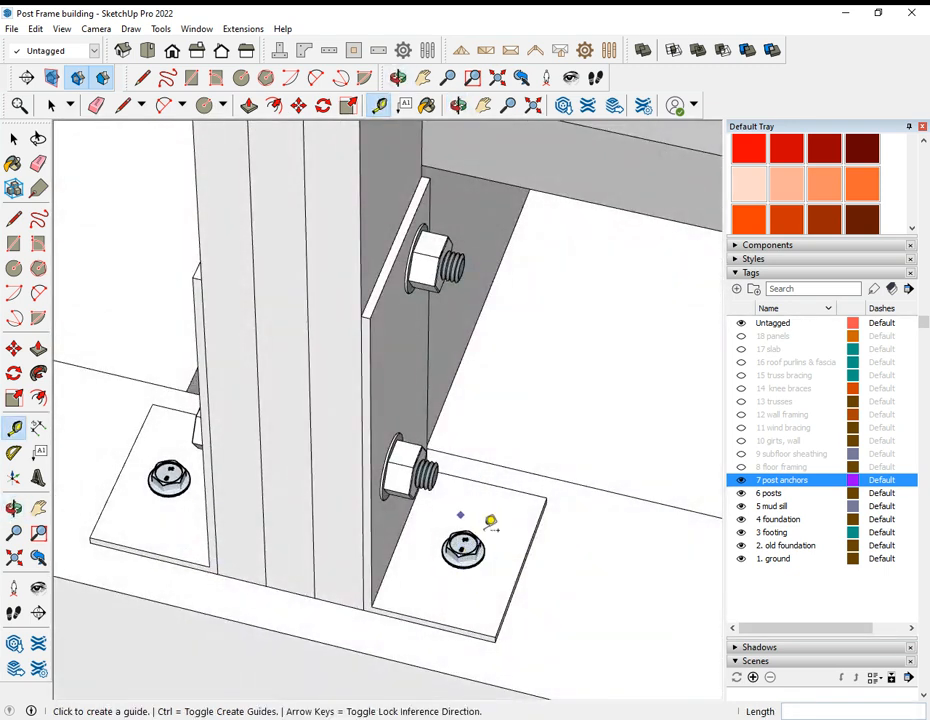
scroll(478, 535, up, 4)
scroll(463, 550, down, 3)
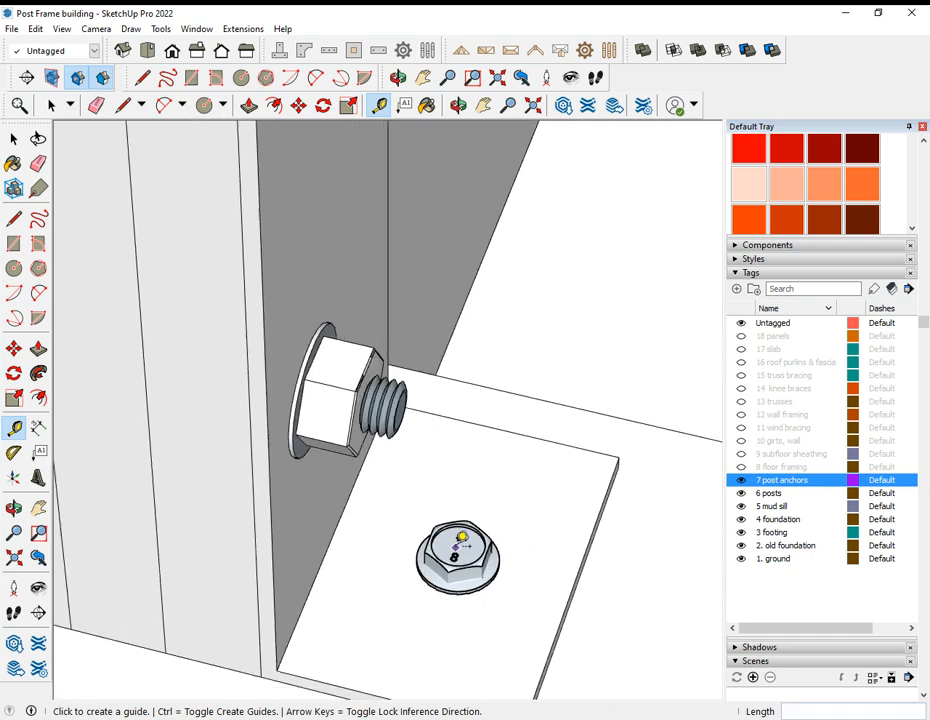
scroll(500, 551, down, 2)
middle_drag(500, 552, 399, 519)
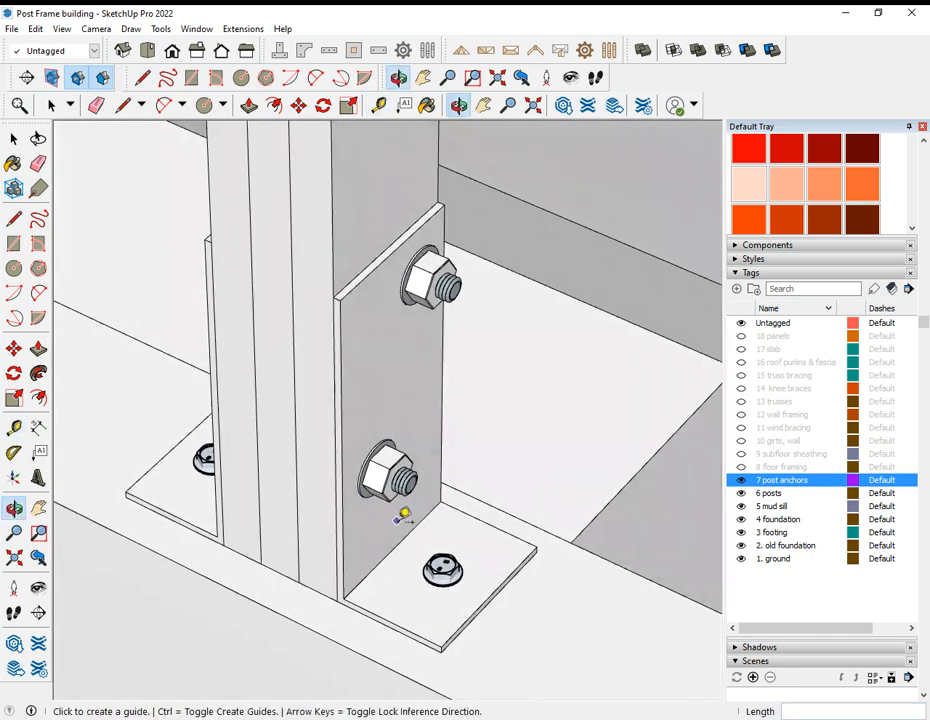
scroll(400, 519, down, 1)
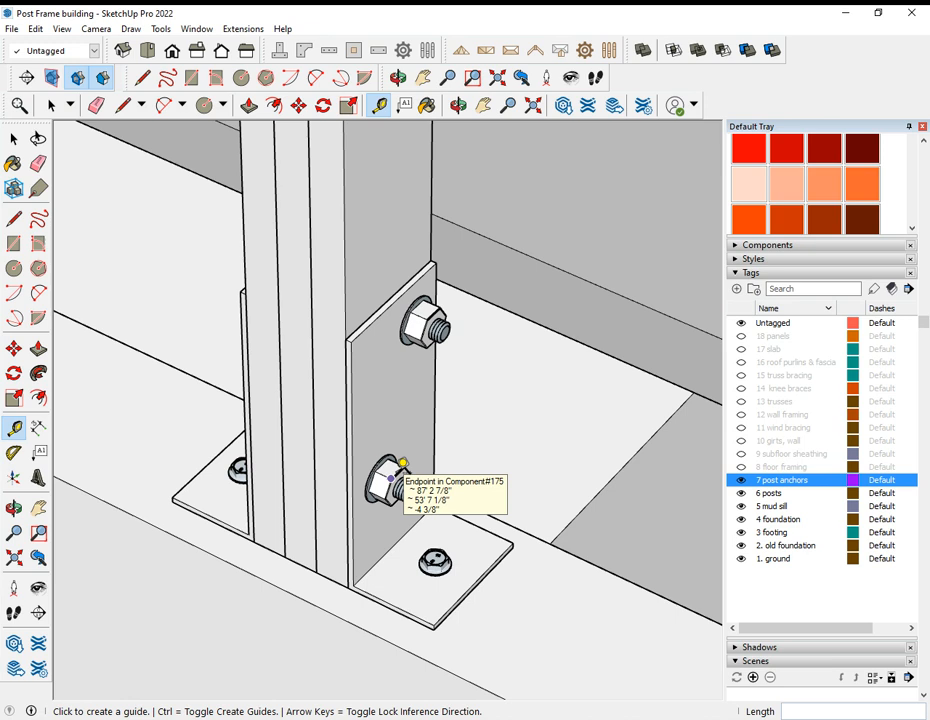
Step: Examine how the anchored posts are distributed around the whole foundation perimeter
scroll(405, 472, down, 4)
middle_drag(303, 307, 365, 442)
scroll(407, 515, down, 4)
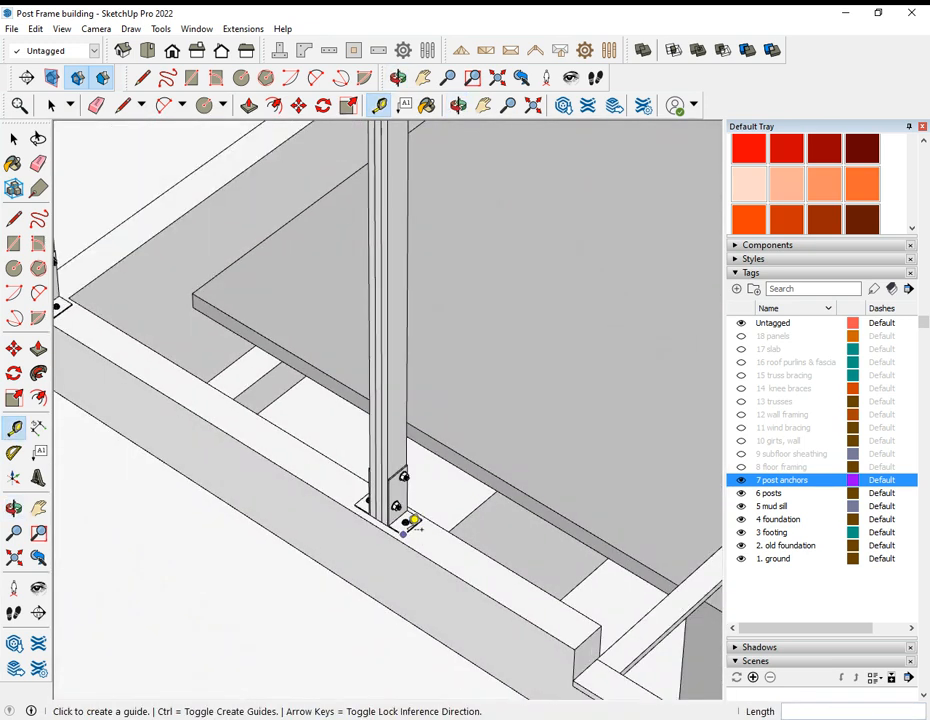
scroll(408, 522, down, 6)
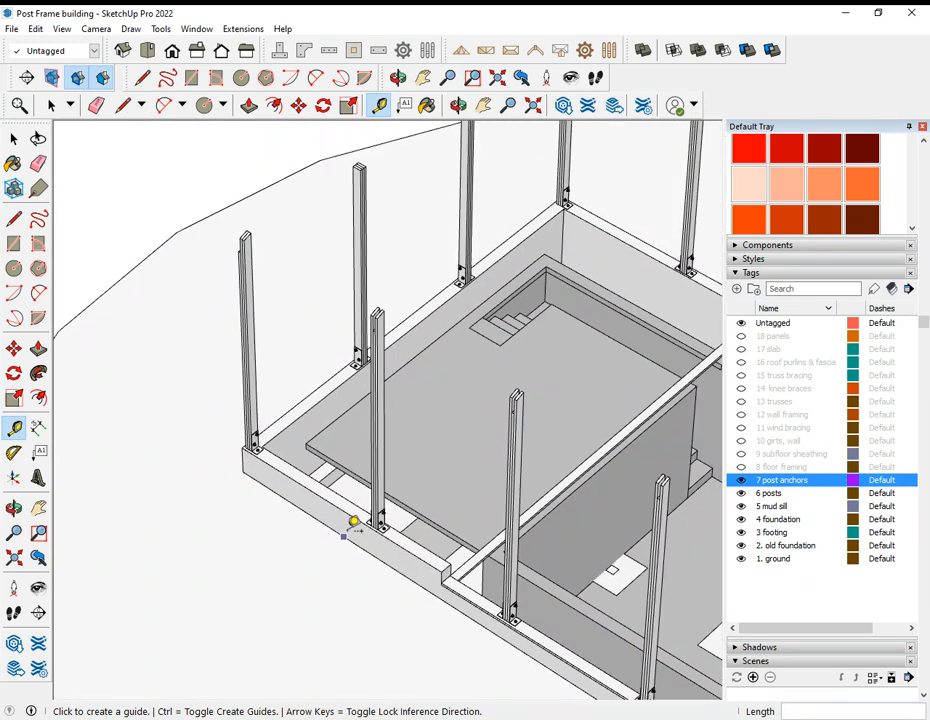
scroll(353, 522, down, 3)
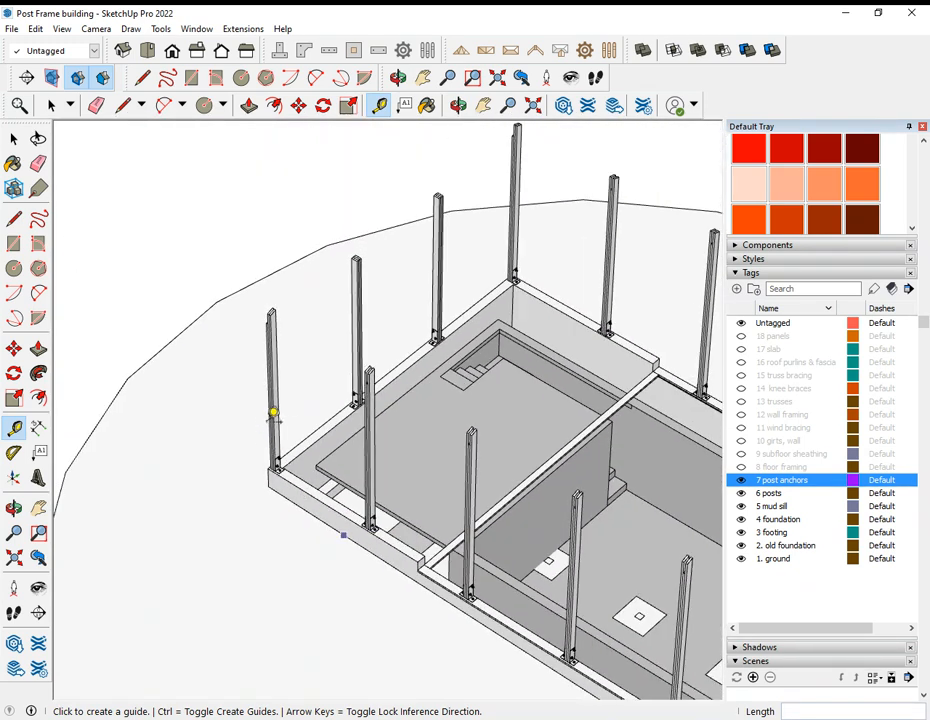
scroll(332, 355, down, 3)
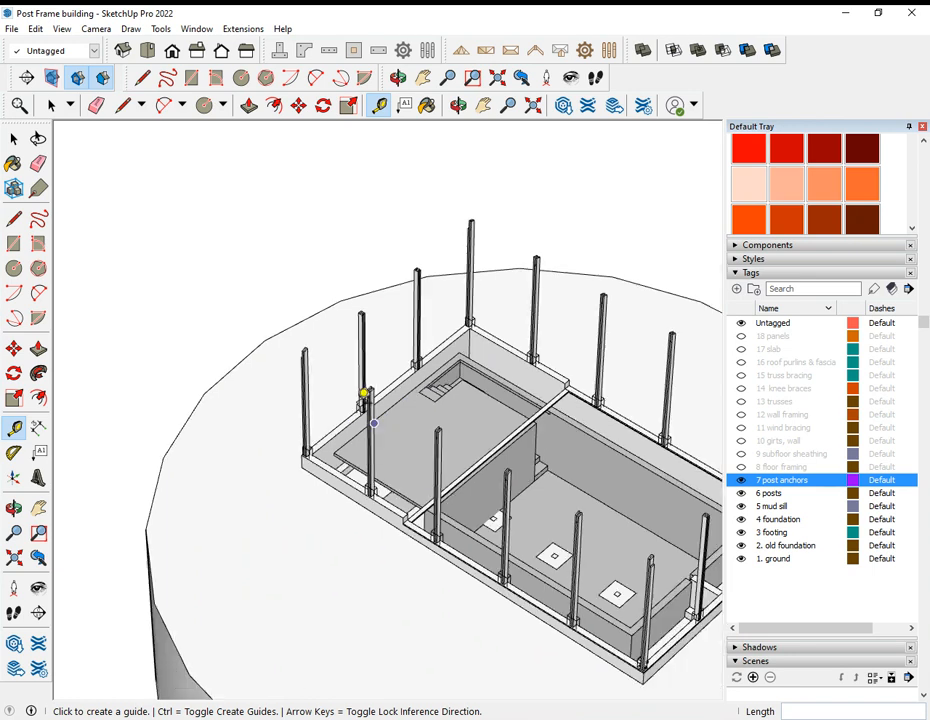
scroll(380, 403, down, 2)
middle_drag(455, 493, 427, 492)
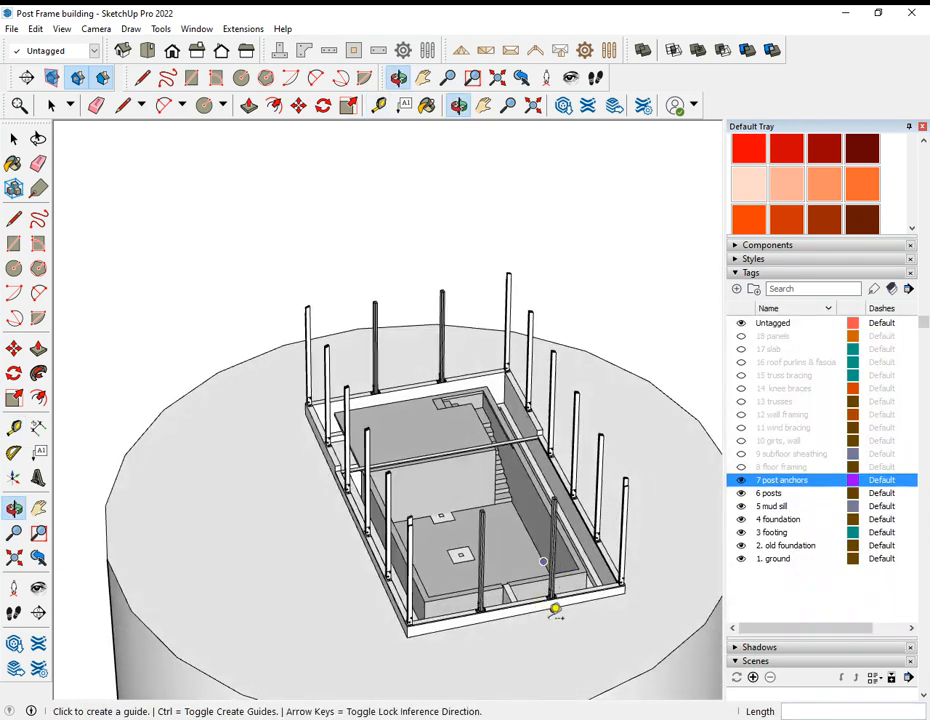
Step: Examine the anchors on the corner post and neighbouring posts at the basement end of the foundation
scroll(555, 608, up, 8)
middle_drag(601, 575, 283, 547)
key(t)
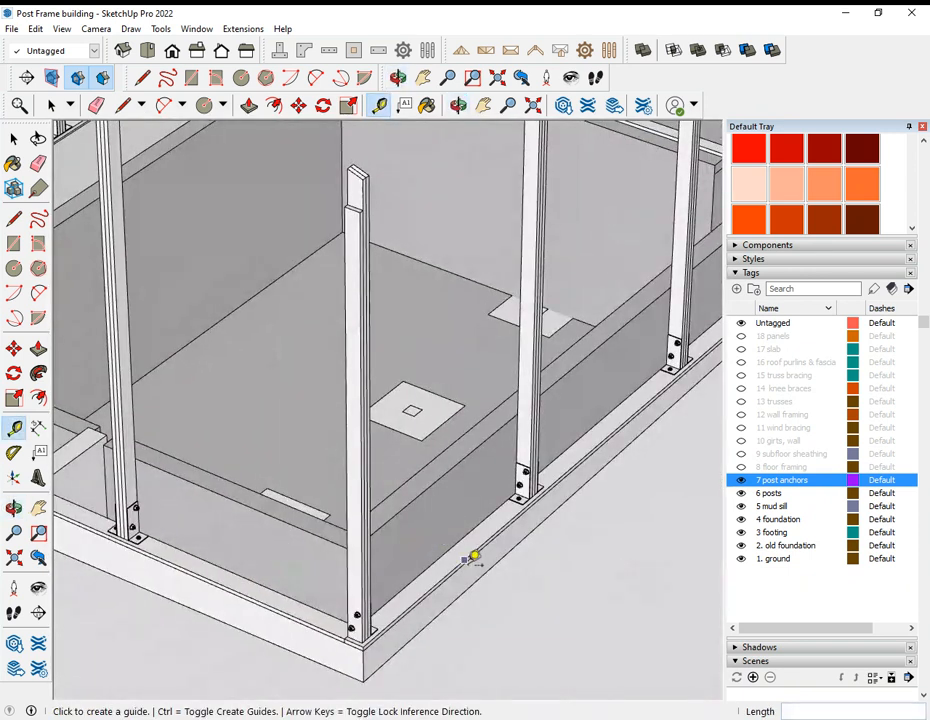
scroll(442, 566, up, 5)
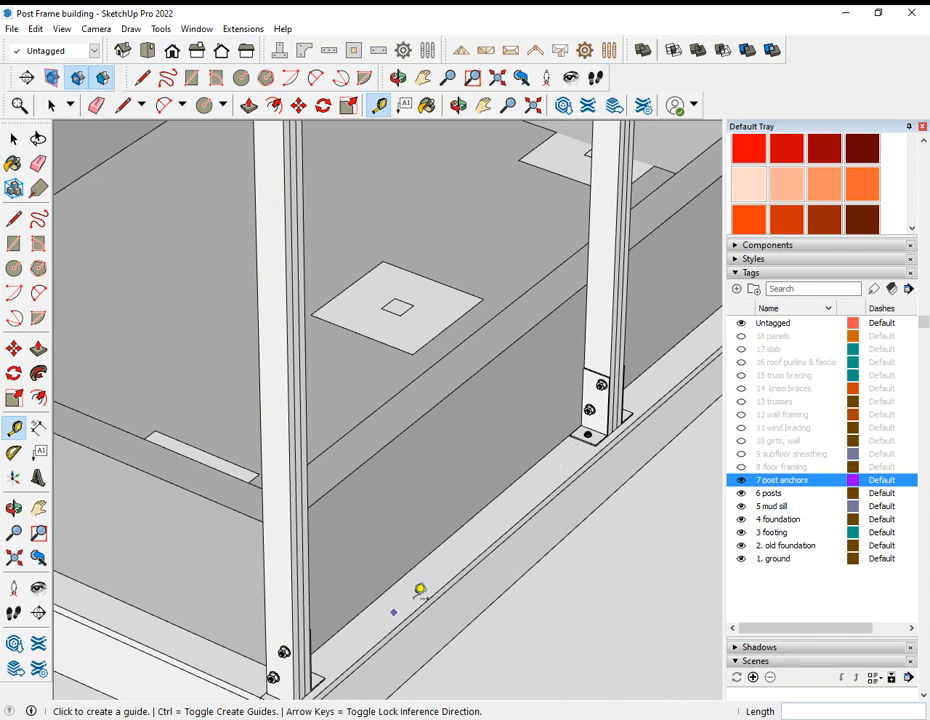
middle_drag(482, 585, 590, 500)
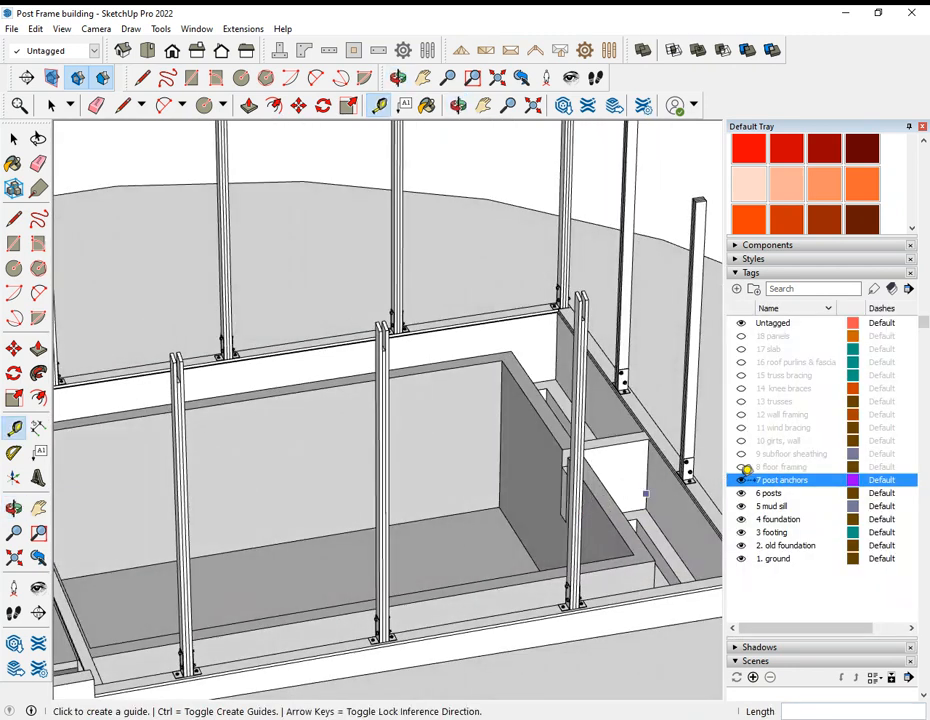
Step: Show the 8 floor framing tag and examine the joists and rim boards around the posts
key(space)
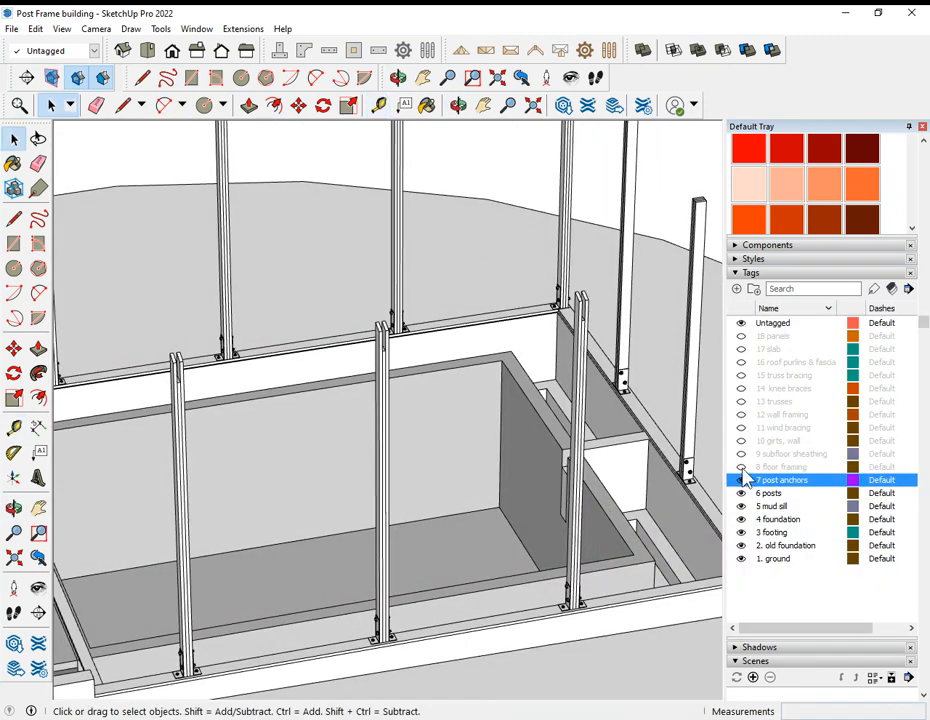
click(741, 467)
scroll(603, 513, up, 2)
middle_drag(603, 513, 307, 519)
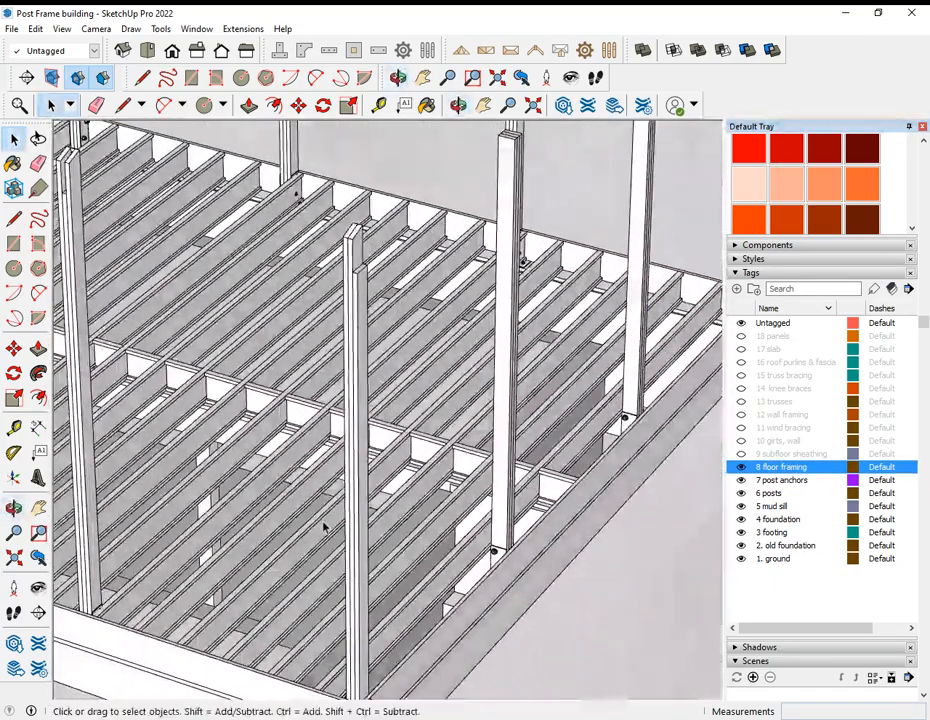
scroll(563, 496, down, 3)
scroll(563, 496, down, 2)
Step: Examine the floor joists and the blocking between them along the central beam line
middle_drag(416, 560, 498, 470)
scroll(393, 484, up, 2)
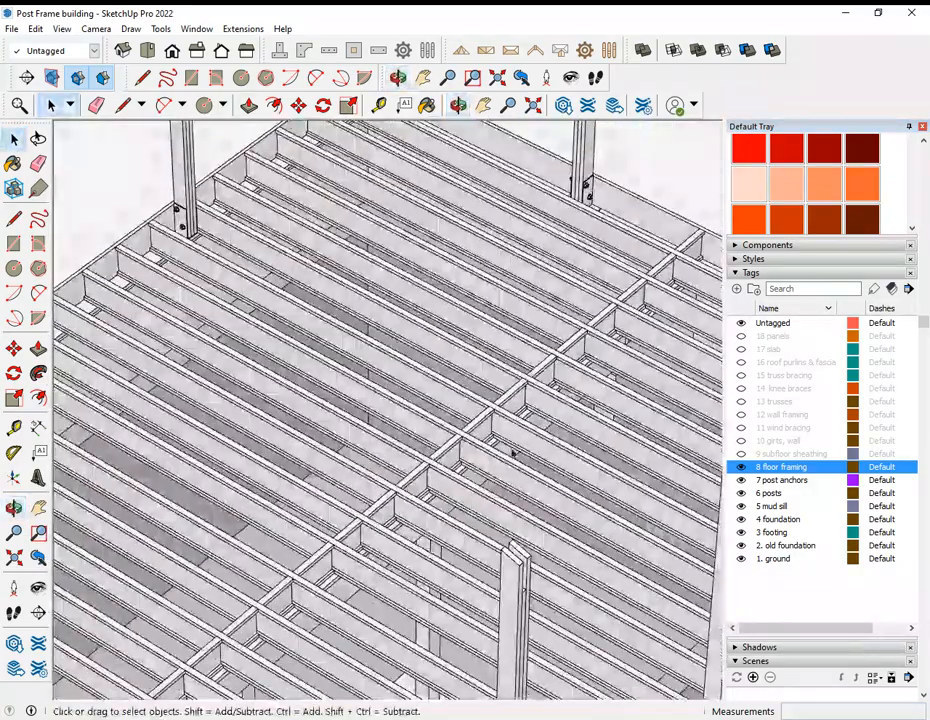
scroll(500, 470, down, 5)
scroll(396, 559, up, 6)
middle_drag(347, 535, 580, 518)
scroll(579, 517, down, 3)
scroll(580, 515, down, 2)
scroll(509, 420, up, 5)
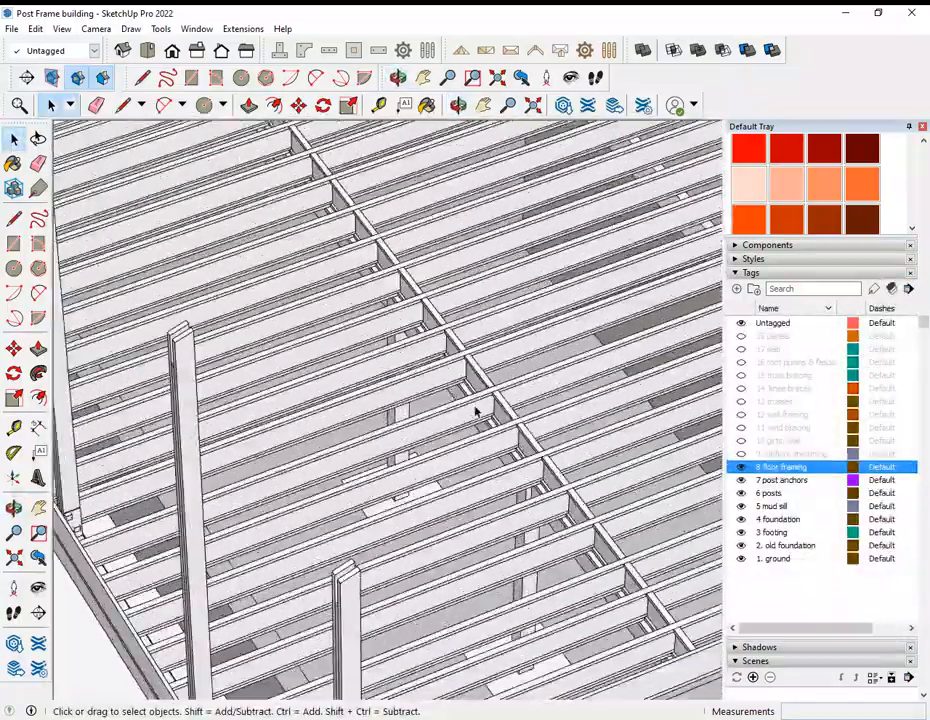
middle_drag(482, 409, 561, 480)
scroll(566, 484, down, 2)
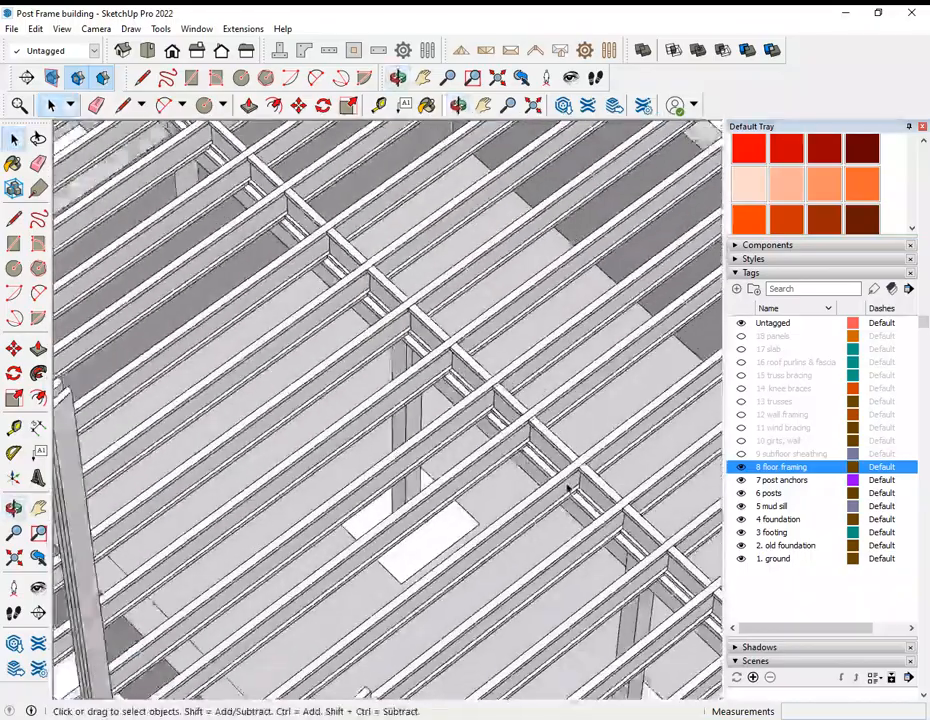
Step: Examine how a basement support post carries the central beam beneath the joists
middle_drag(365, 430, 530, 398)
scroll(357, 370, up, 5)
middle_drag(354, 368, 291, 525)
scroll(291, 525, up, 2)
scroll(302, 508, down, 3)
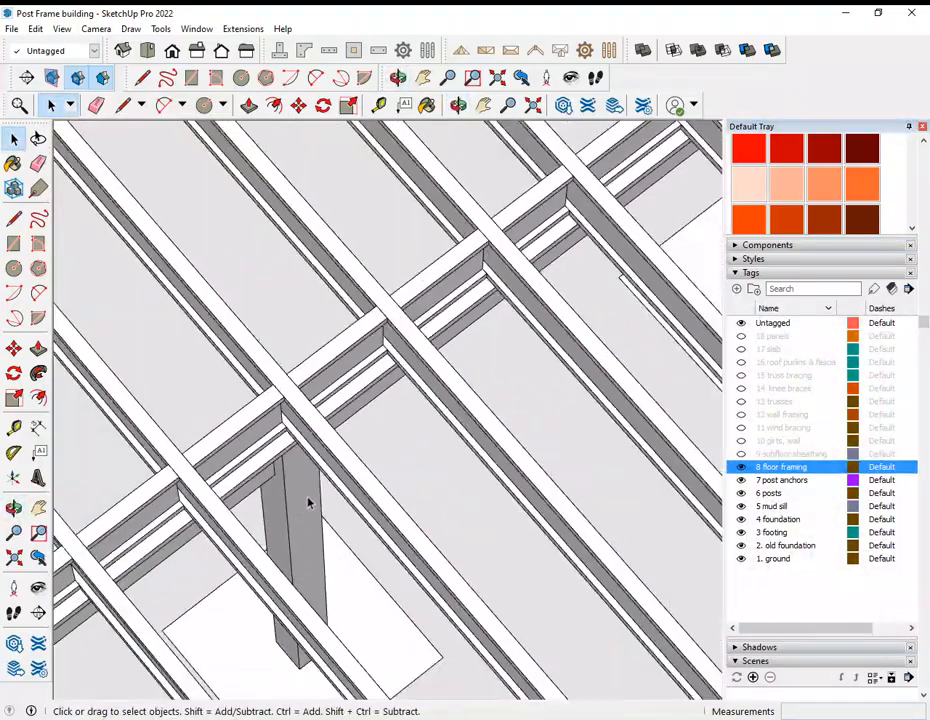
scroll(428, 353, down, 4)
Step: Examine the overall floor framing layout above the basement from several sides
middle_drag(478, 350, 235, 270)
middle_drag(455, 347, 311, 305)
middle_drag(430, 362, 721, 398)
middle_drag(492, 336, 575, 318)
scroll(571, 320, down, 7)
scroll(254, 467, up, 1)
scroll(272, 511, up, 3)
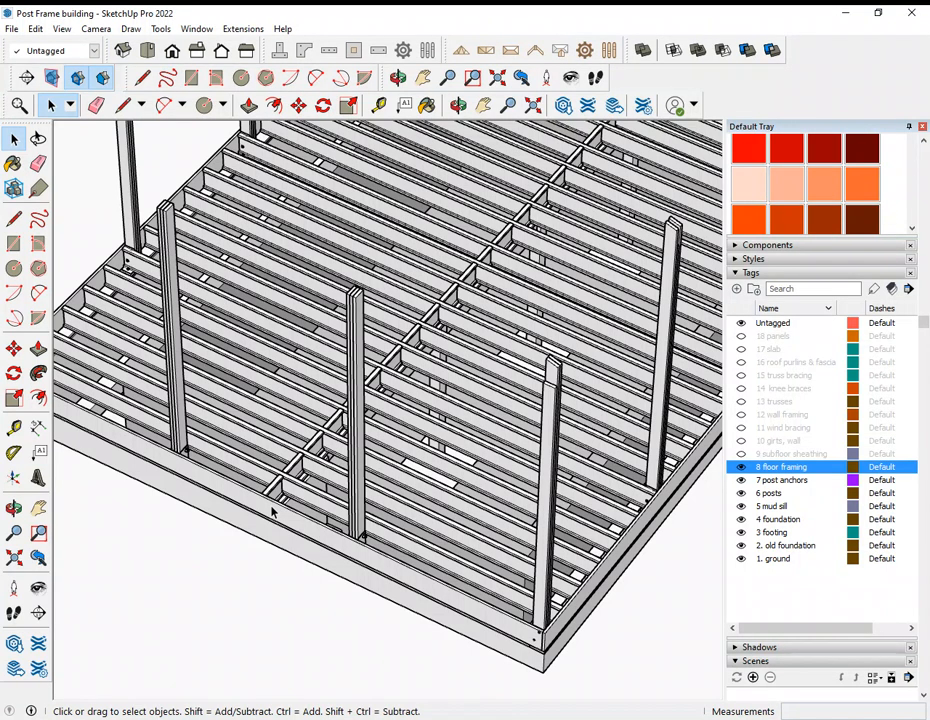
Step: Examine an interior support post standing on its footing pad, seen between the floor joists
scroll(469, 420, up, 6)
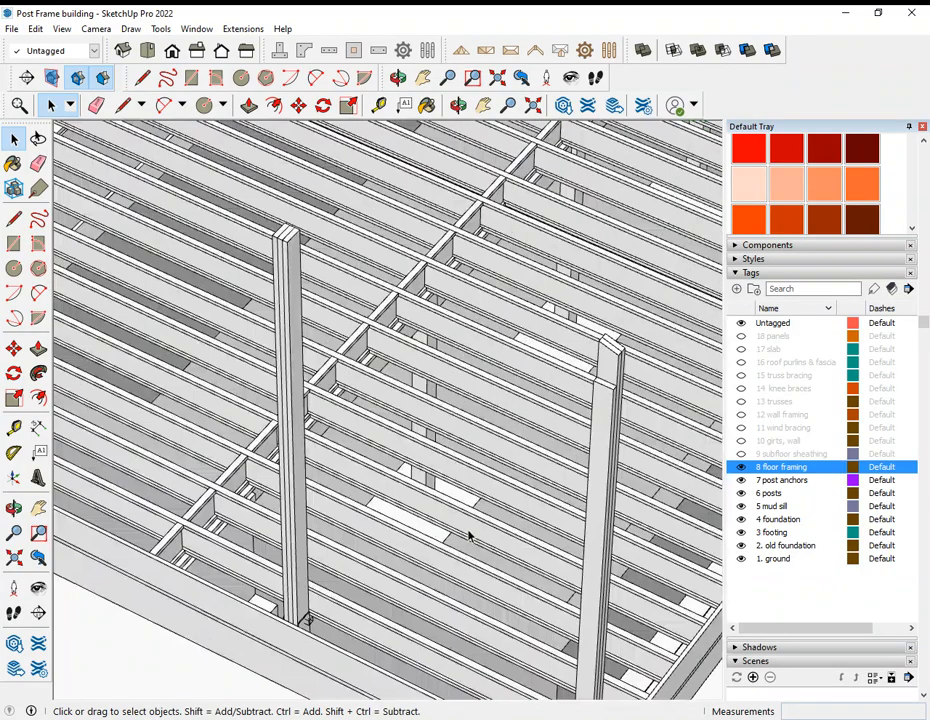
middle_drag(457, 496, 335, 552)
scroll(418, 443, up, 4)
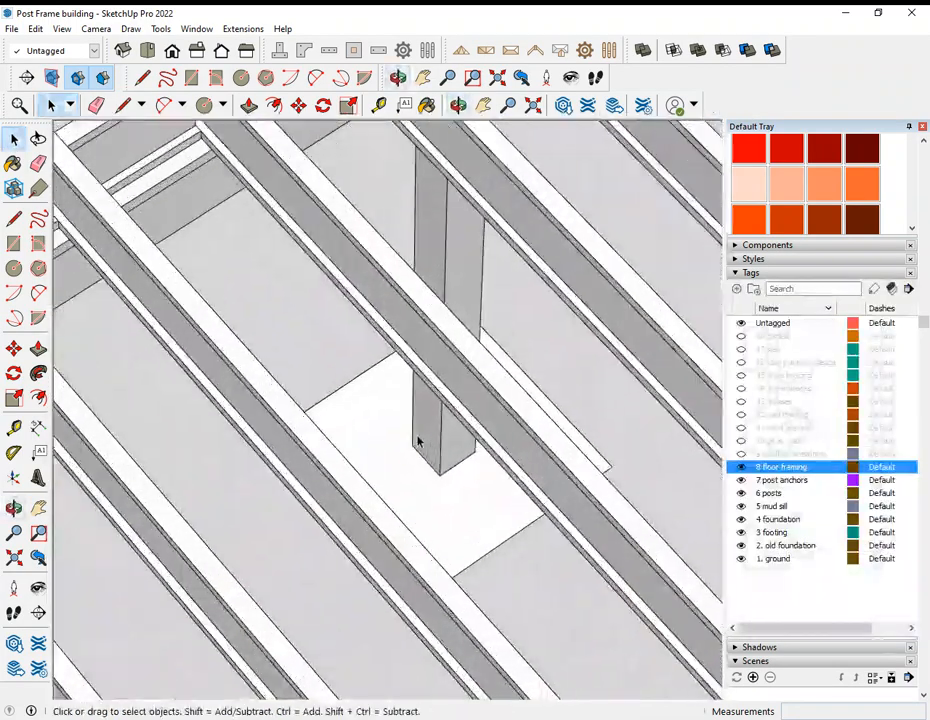
middle_drag(318, 406, 462, 457)
scroll(462, 457, down, 10)
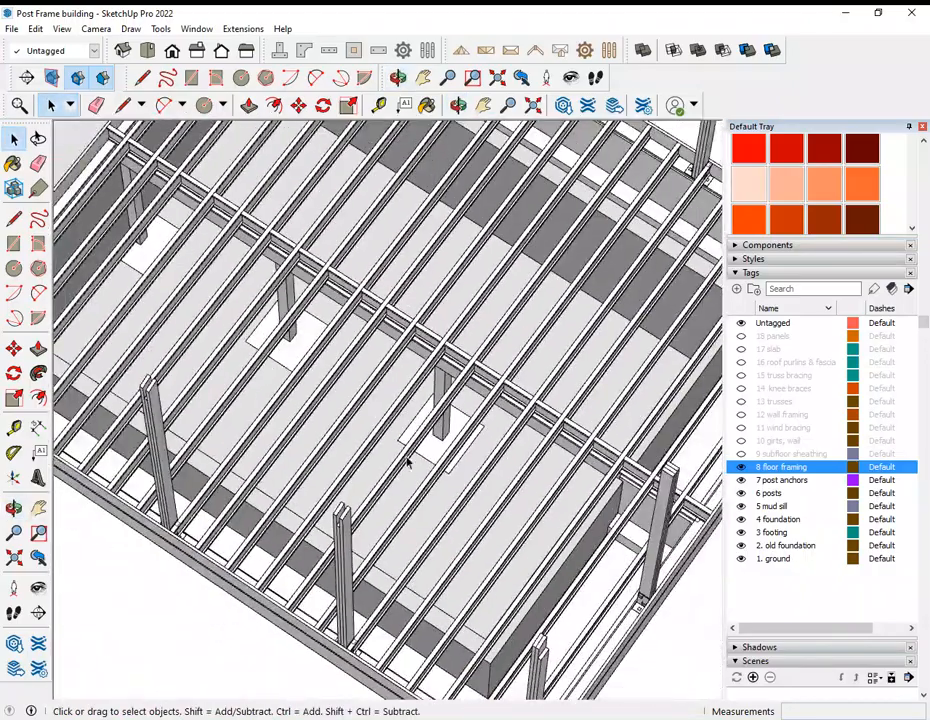
scroll(408, 462, down, 4)
middle_drag(408, 462, 403, 421)
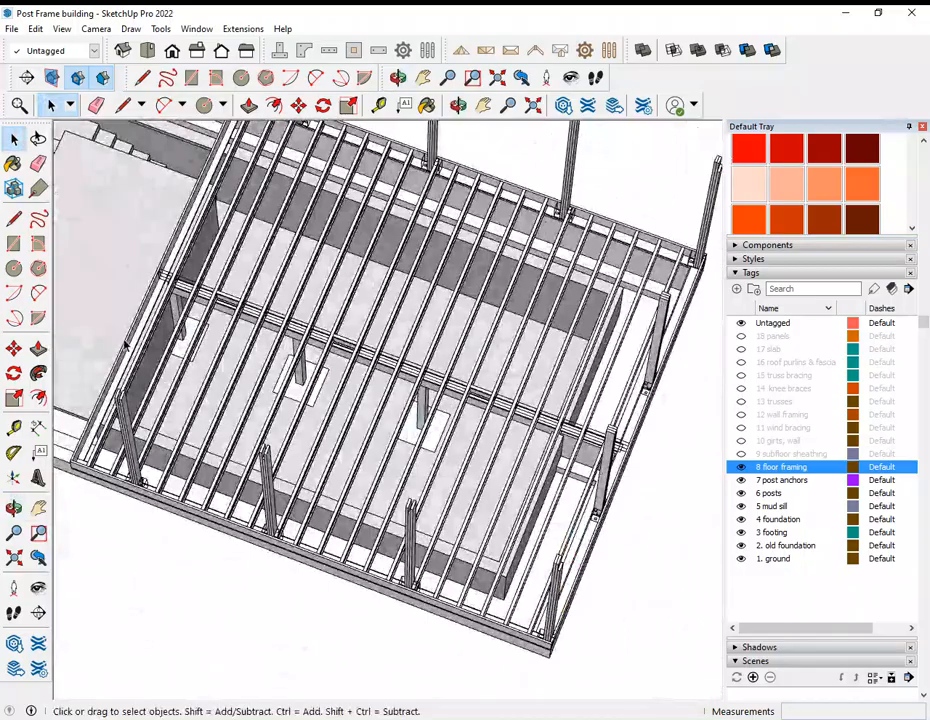
Step: Examine the support post and footing beside the basement's back wall and the row of posts beyond it
scroll(176, 340, up, 6)
middle_drag(176, 341, 493, 430)
scroll(629, 472, down, 1)
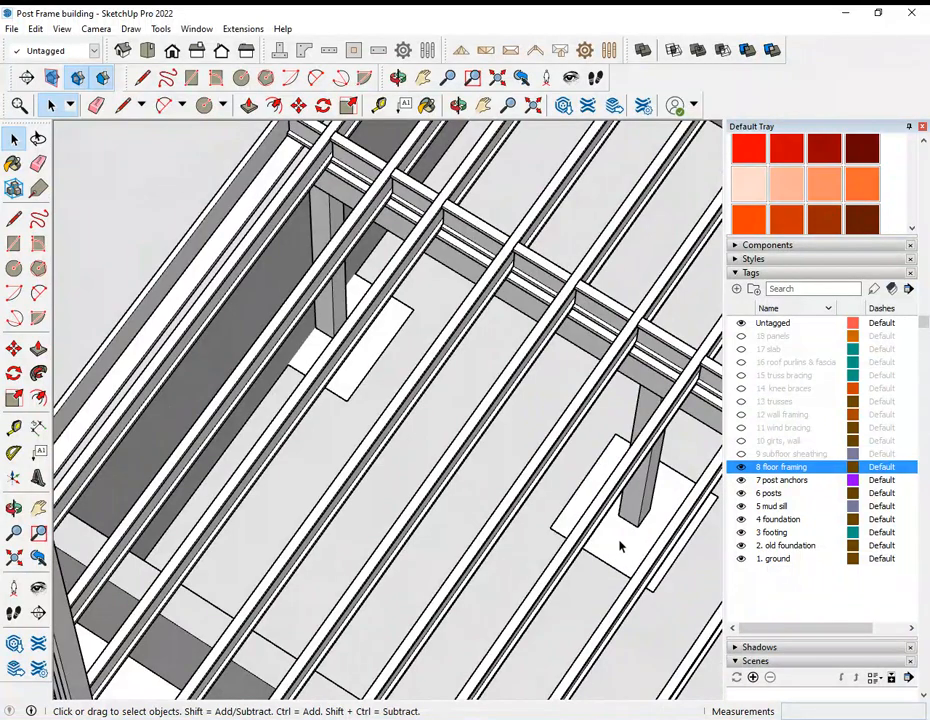
scroll(380, 310, down, 8)
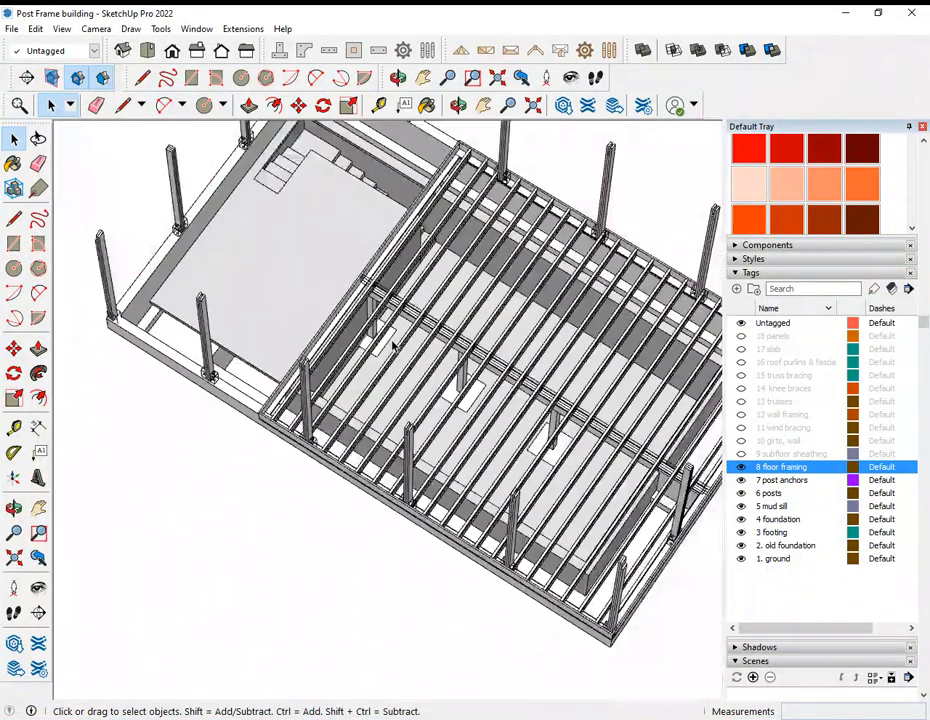
Step: Examine the floor joists, central beam and support posts above the basement from close up and from the whole frame's distance
scroll(440, 355, up, 3)
middle_drag(475, 350, 575, 230)
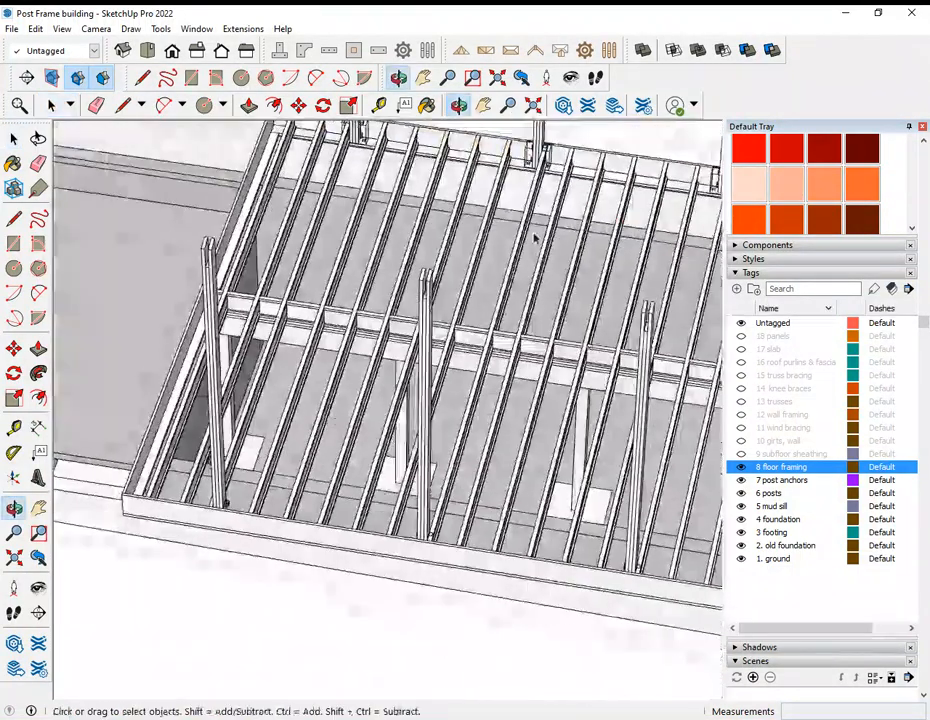
scroll(265, 298, up, 3)
middle_drag(265, 298, 467, 332)
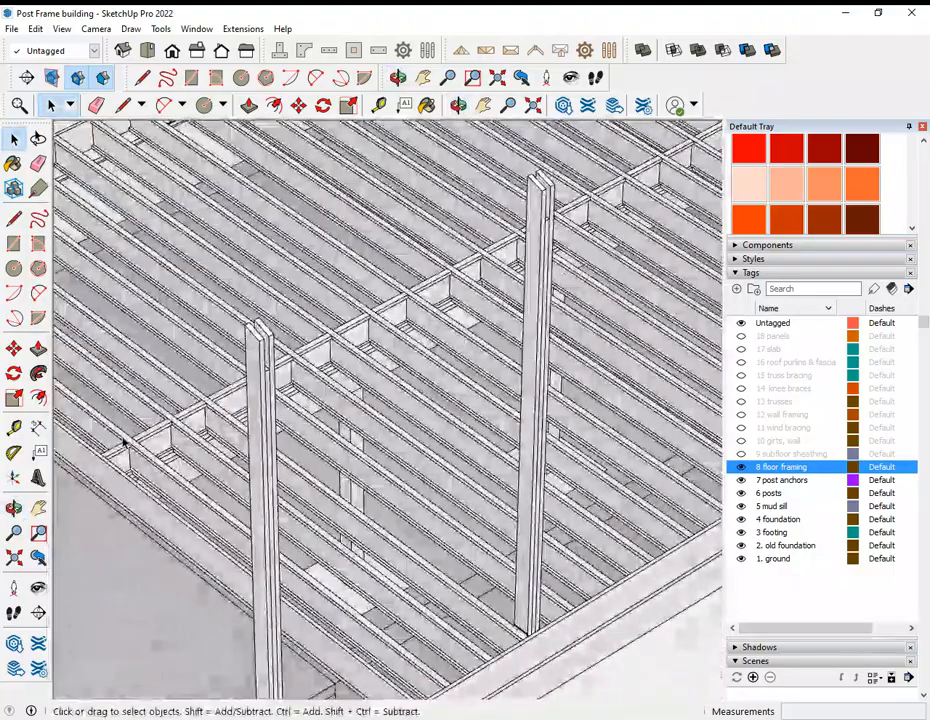
scroll(197, 488, up, 3)
scroll(197, 488, down, 8)
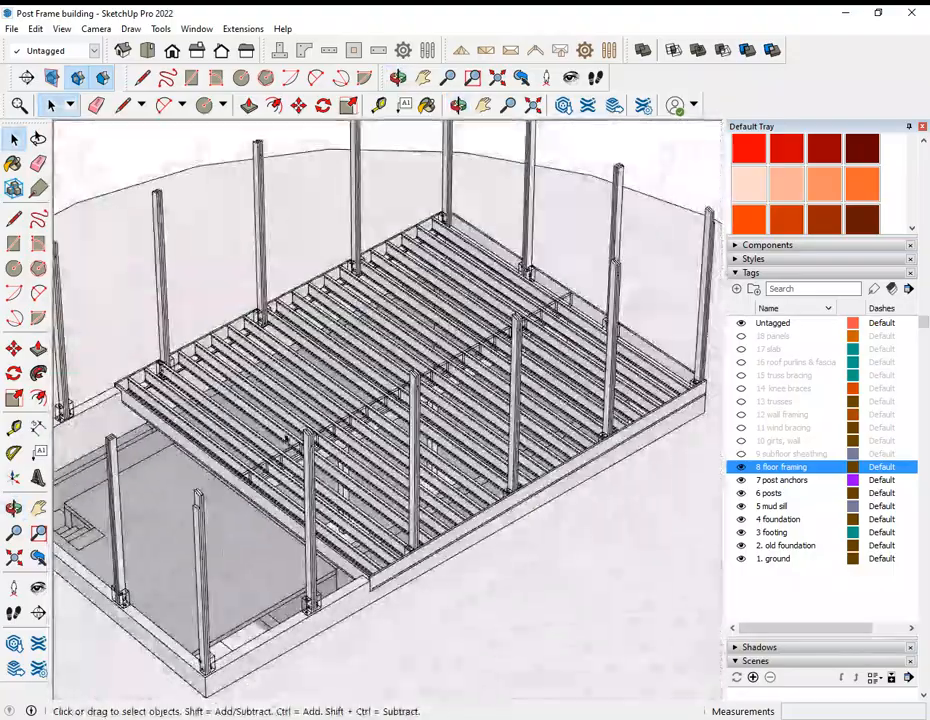
middle_drag(549, 393, 357, 486)
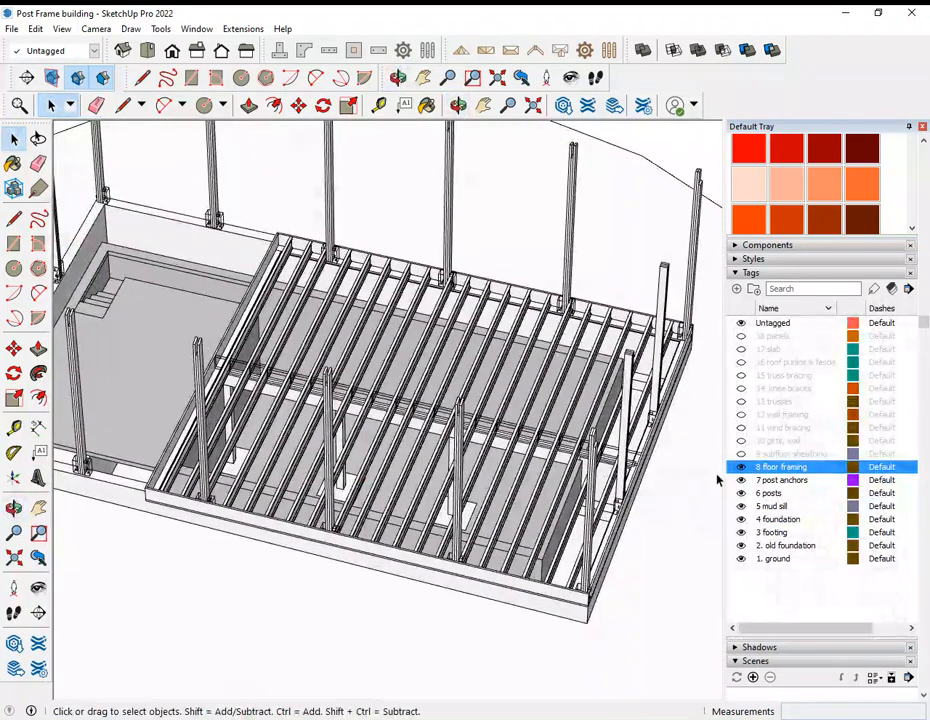
Step: Show the 9 subfloor sheathing tag and inspect the covered floor where it ends beside the open lower area
click(741, 454)
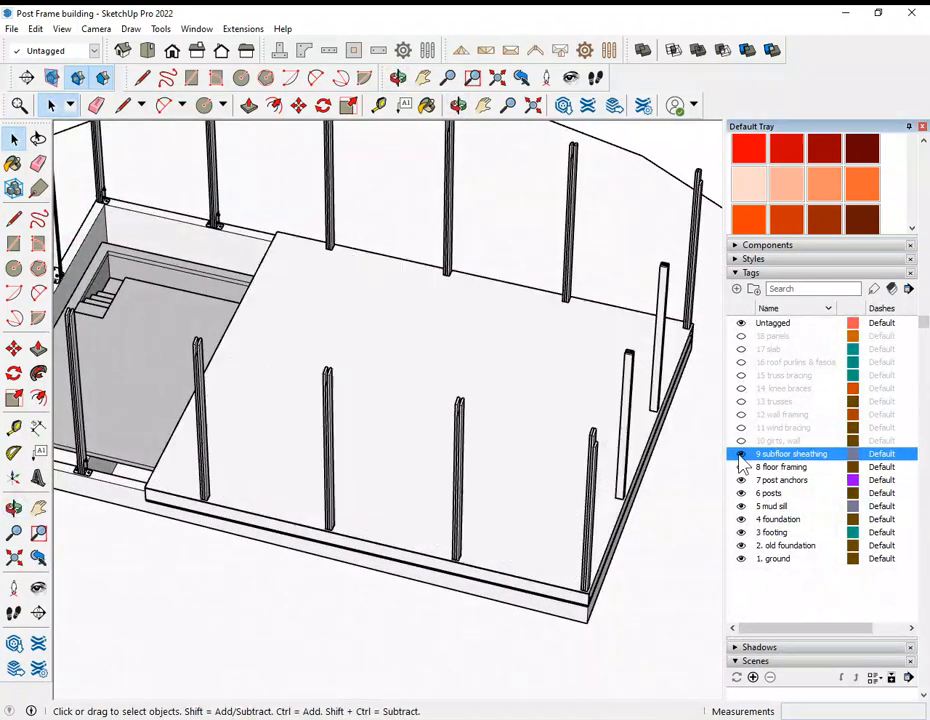
middle_drag(199, 424, 592, 405)
scroll(174, 453, up, 2)
middle_drag(174, 453, 446, 492)
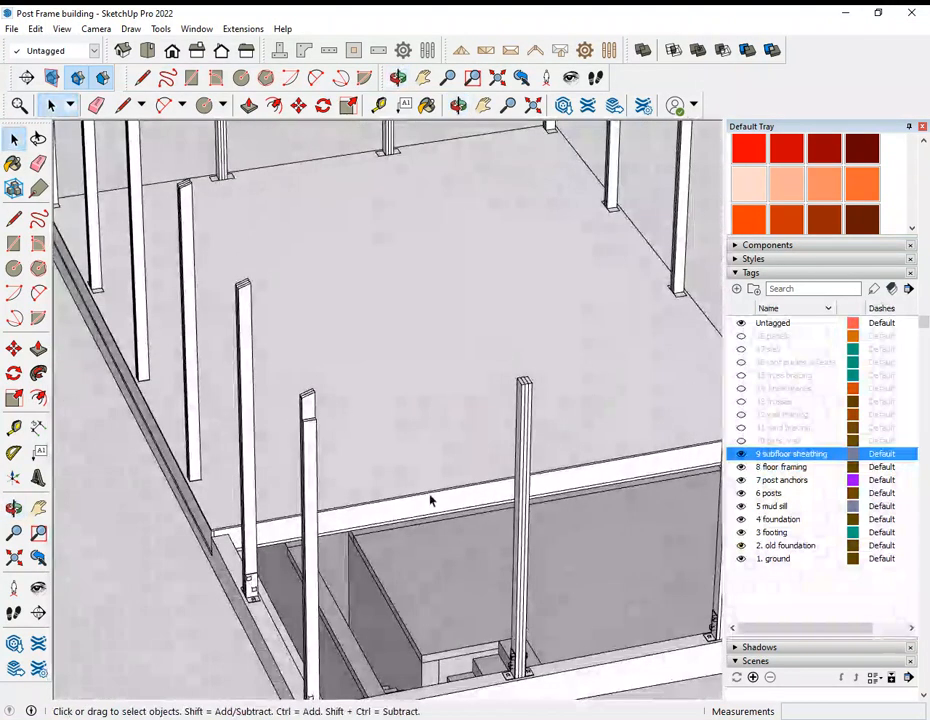
scroll(415, 527, up, 3)
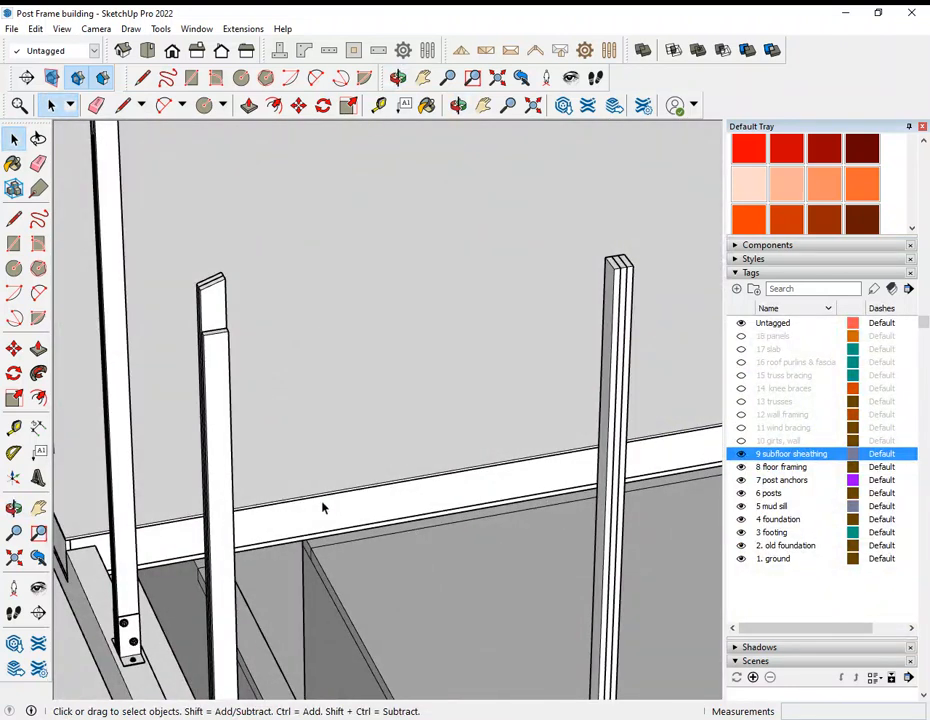
Step: Examine the edge of the subfloor sheathing and the rim framing beneath it at close range
scroll(324, 531, up, 5)
middle_drag(324, 531, 338, 550)
scroll(338, 550, down, 5)
scroll(548, 451, up, 3)
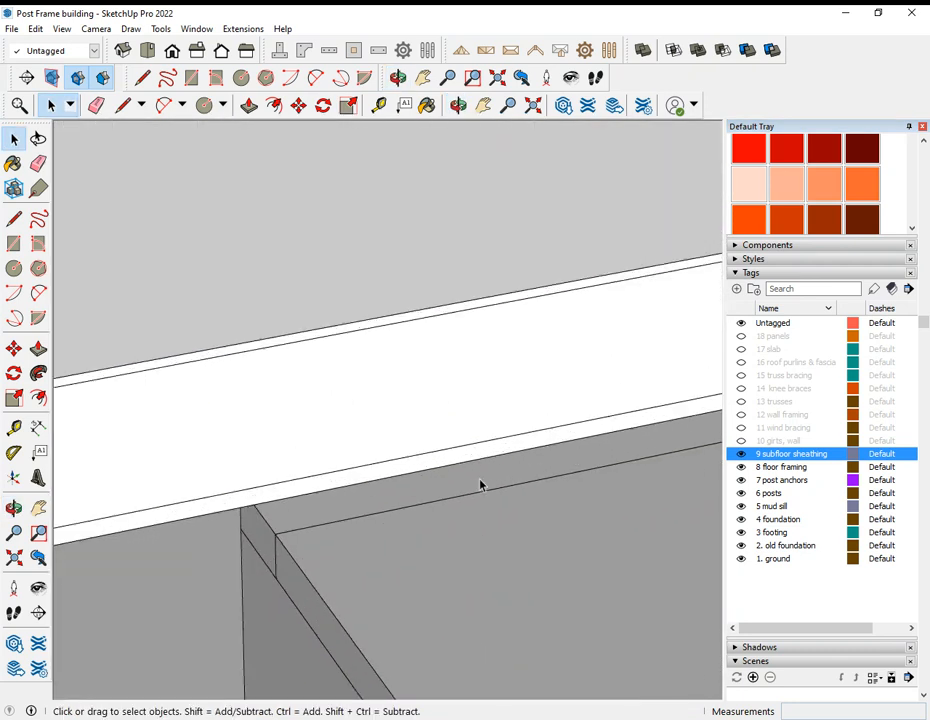
scroll(304, 489, down, 5)
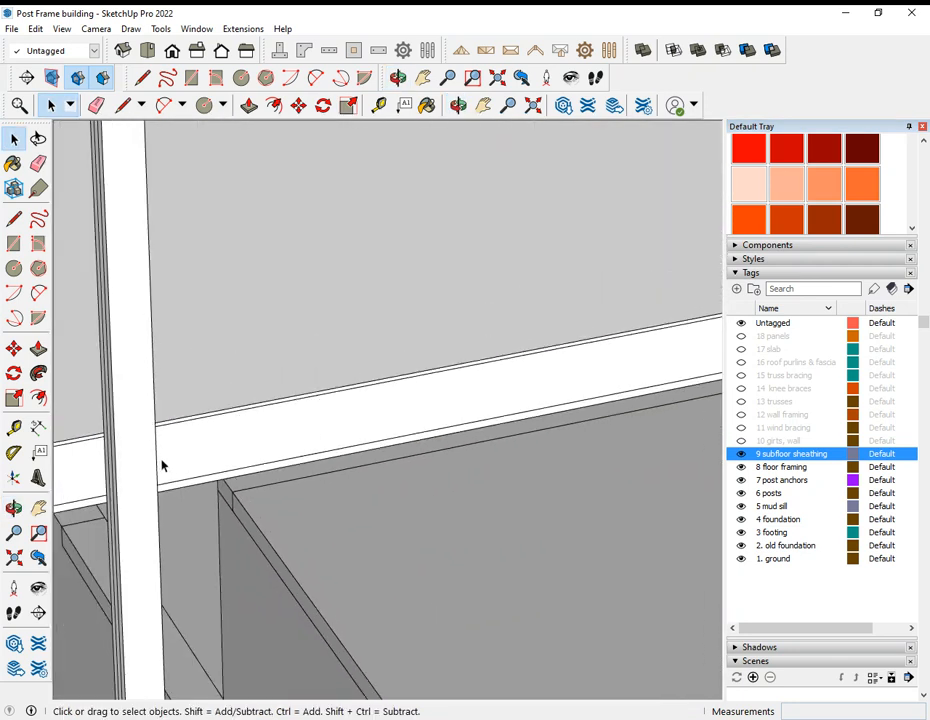
Step: Examine the subfloor's open edge from the opposite side, along with its relation to the anchored posts and foundation
scroll(327, 444, down, 2)
middle_drag(633, 388, 208, 380)
scroll(420, 470, up, 3)
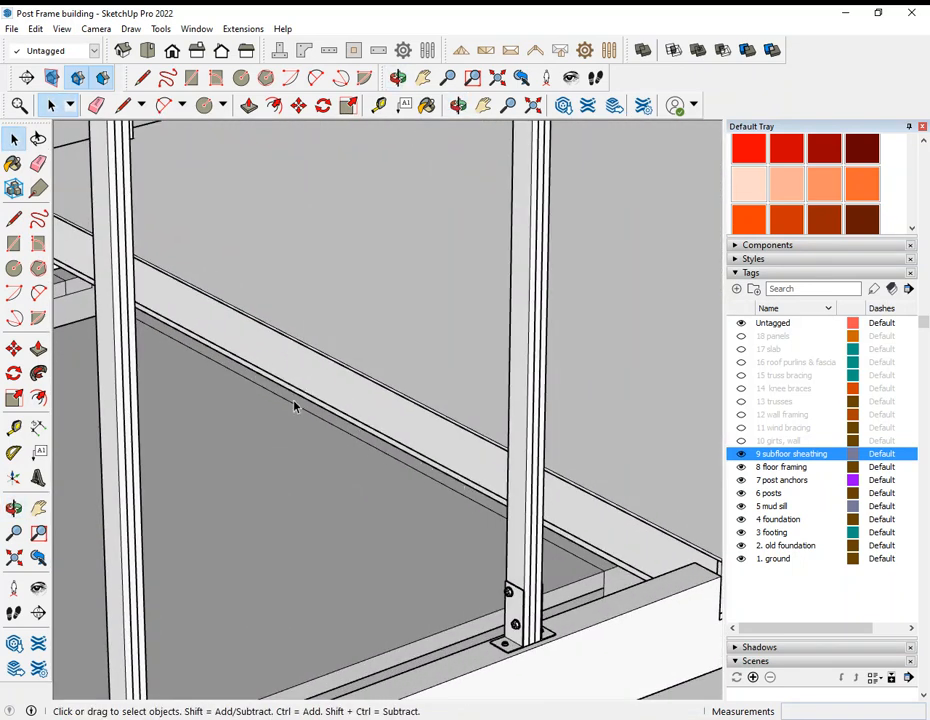
scroll(423, 504, down, 5)
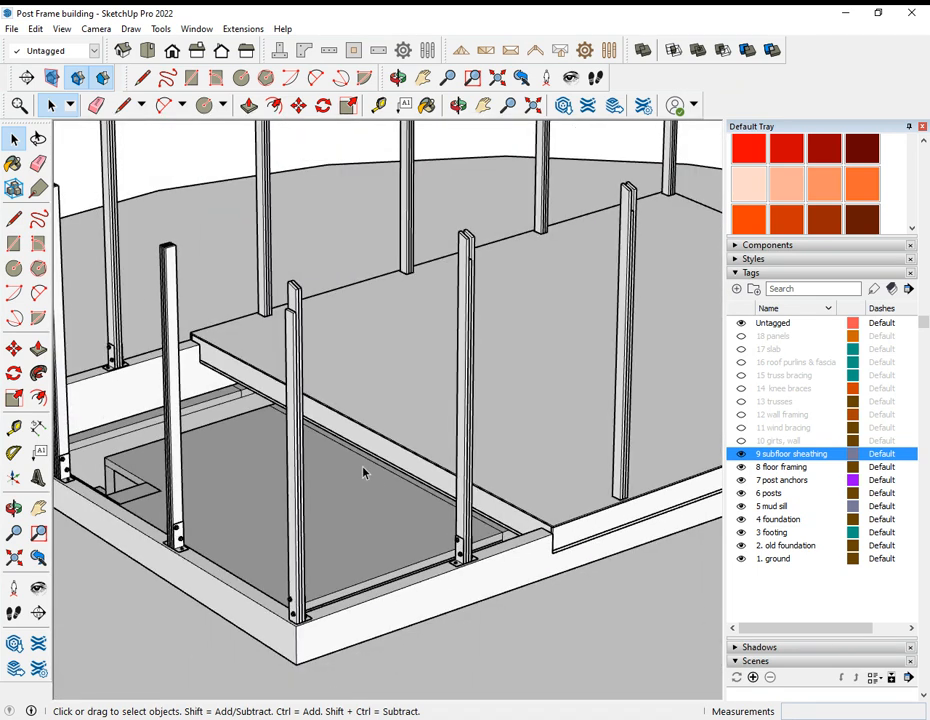
scroll(363, 473, down, 6)
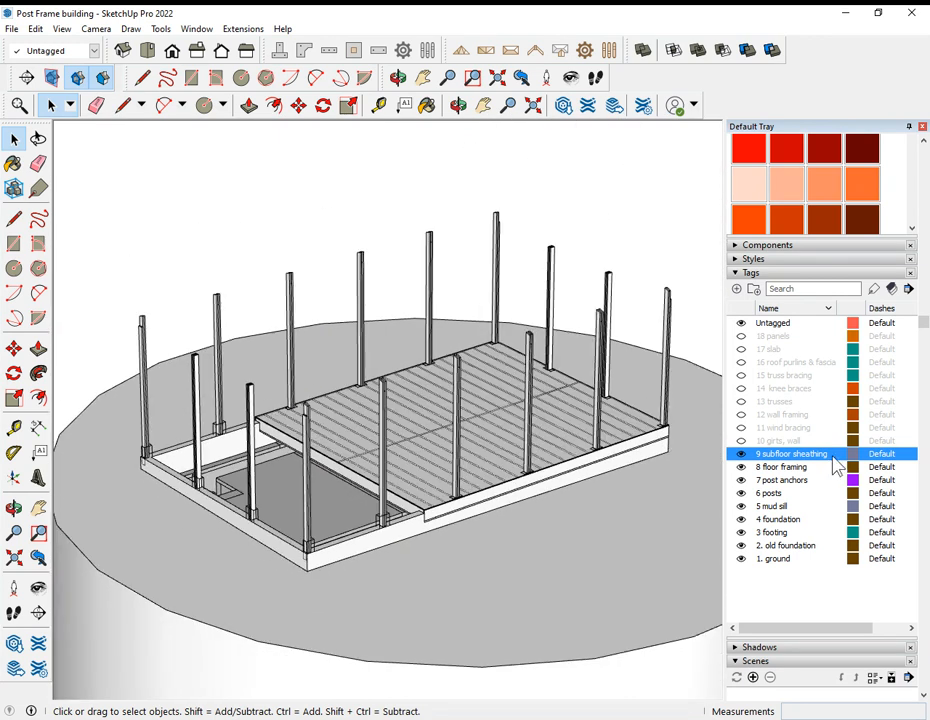
Step: Show the 10 girts, wall tag and inspect the horizontal girts and the window and door openings around the building
click(741, 441)
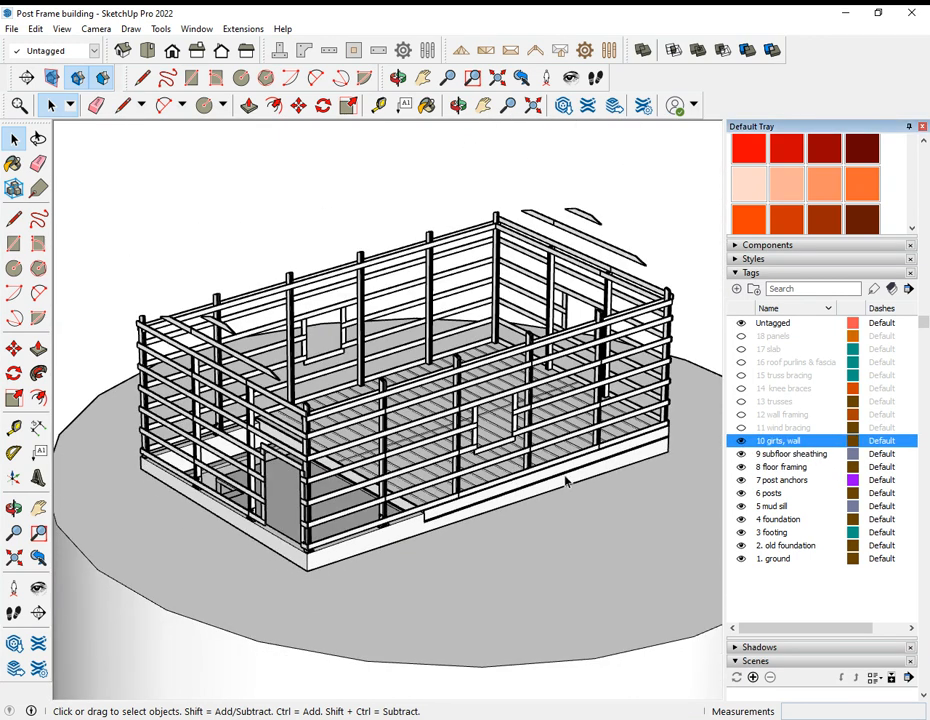
middle_drag(607, 435, 280, 441)
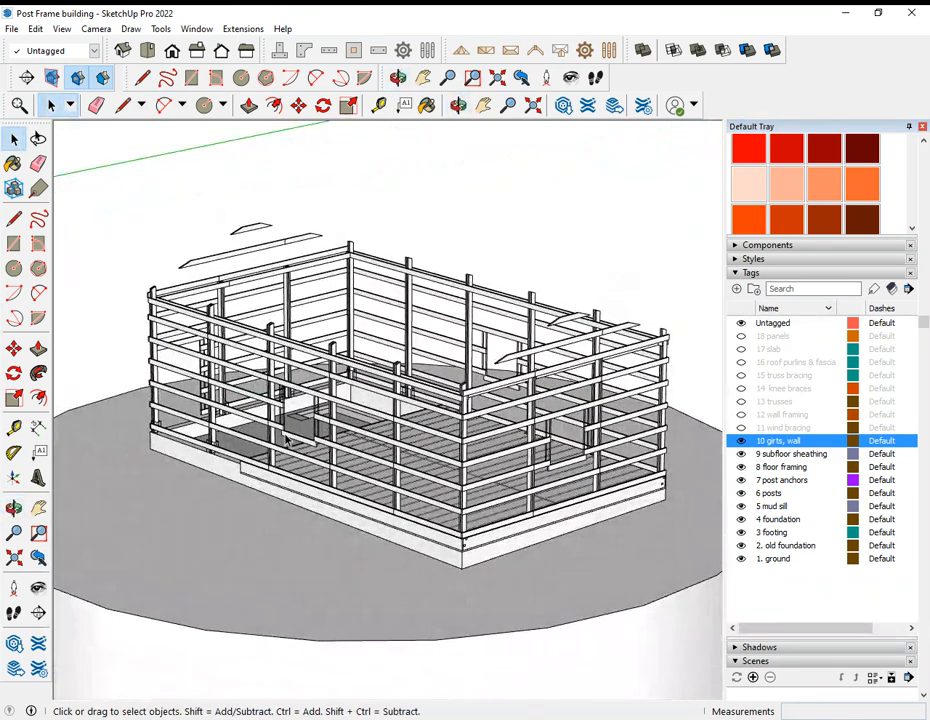
middle_drag(257, 389, 630, 393)
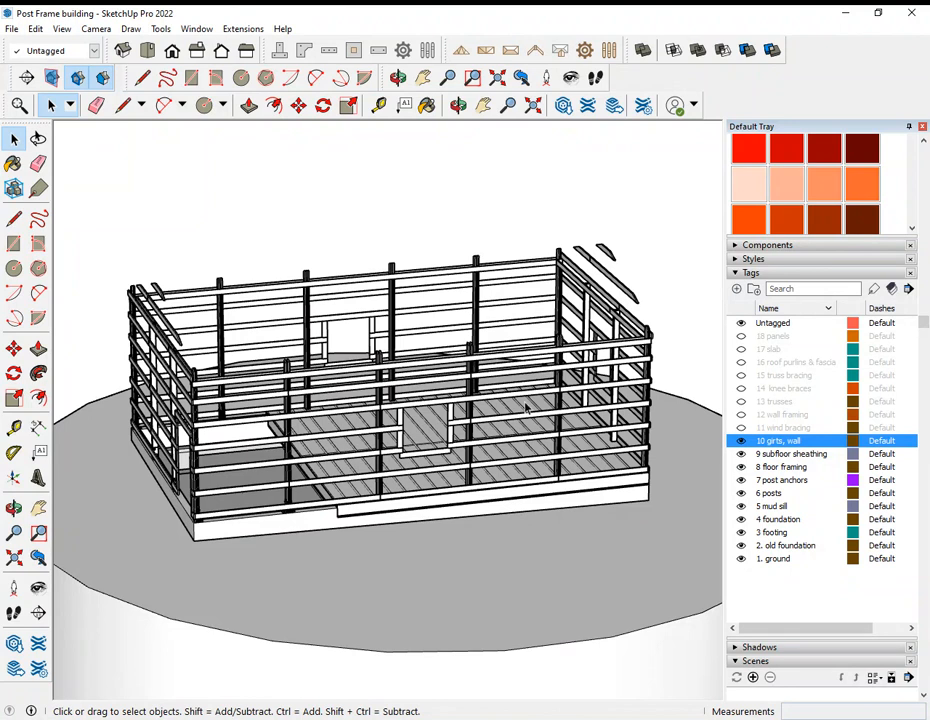
middle_drag(452, 414, 637, 440)
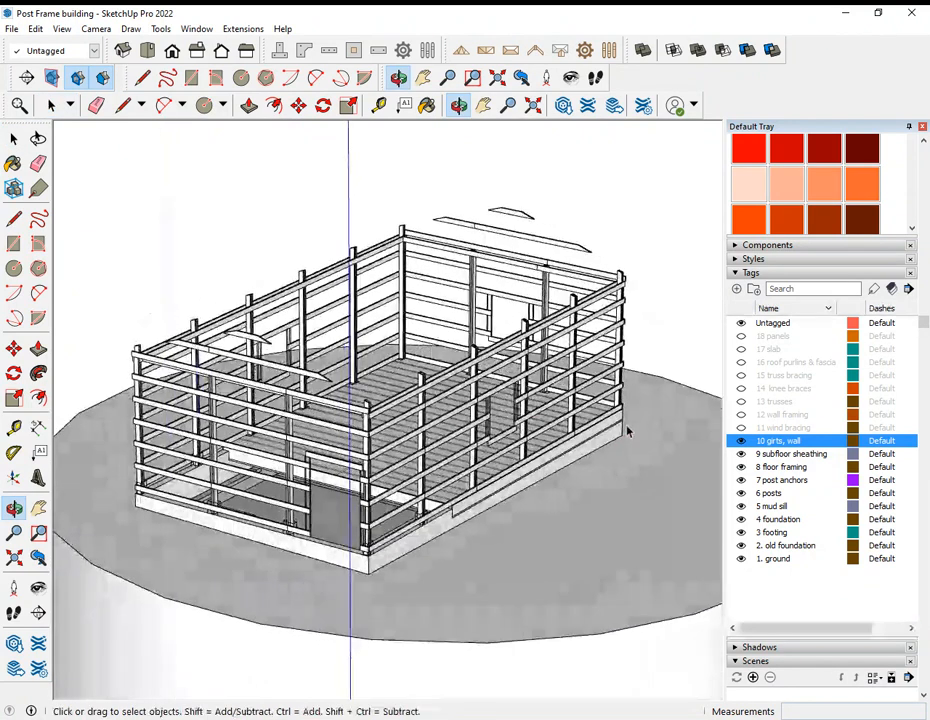
middle_drag(259, 486, 502, 500)
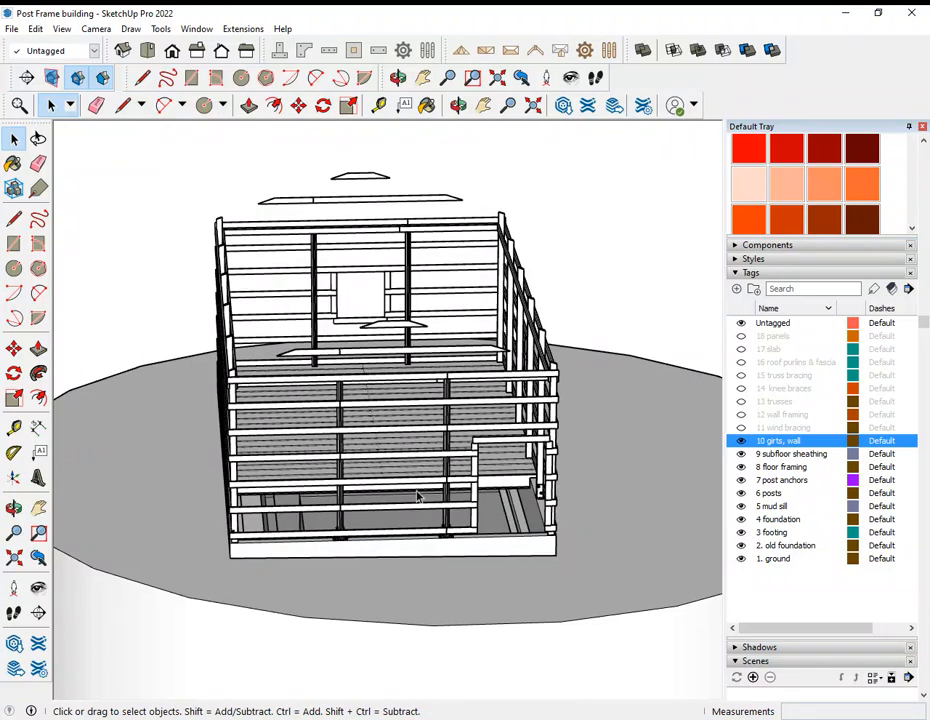
middle_drag(385, 497, 508, 498)
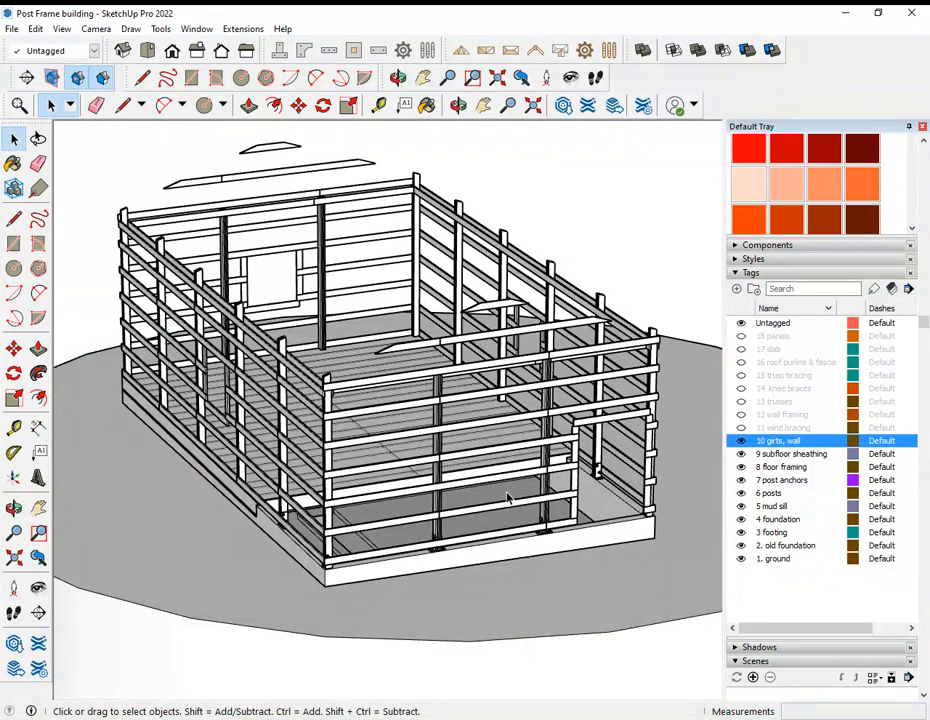
middle_drag(349, 362, 478, 307)
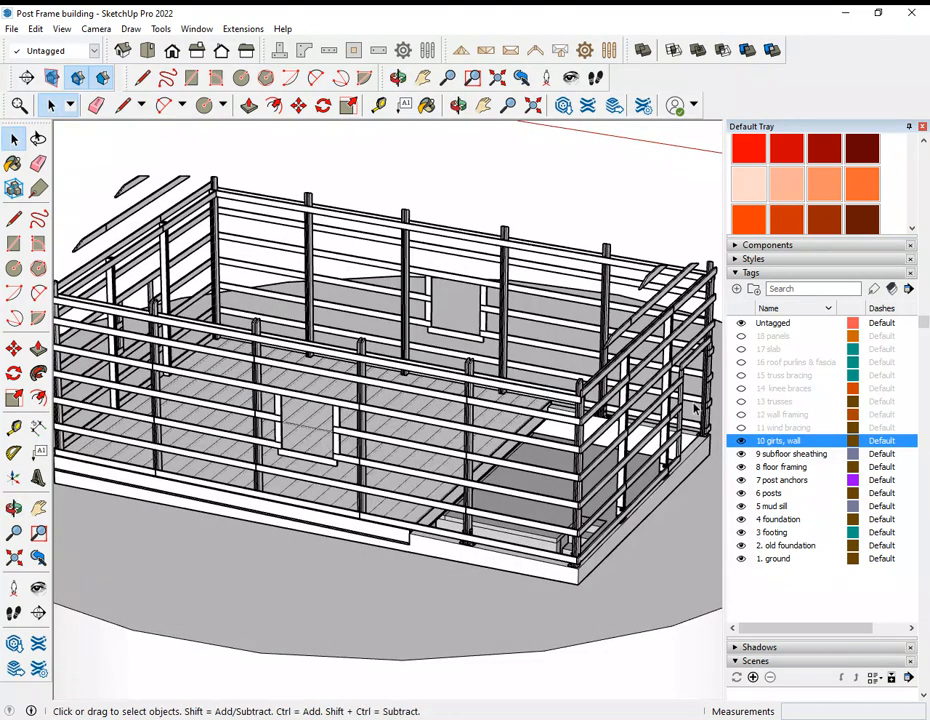
Step: Show the 11 wind bracing tag and inspect the diagonal braces in the long walls and end walls
click(742, 429)
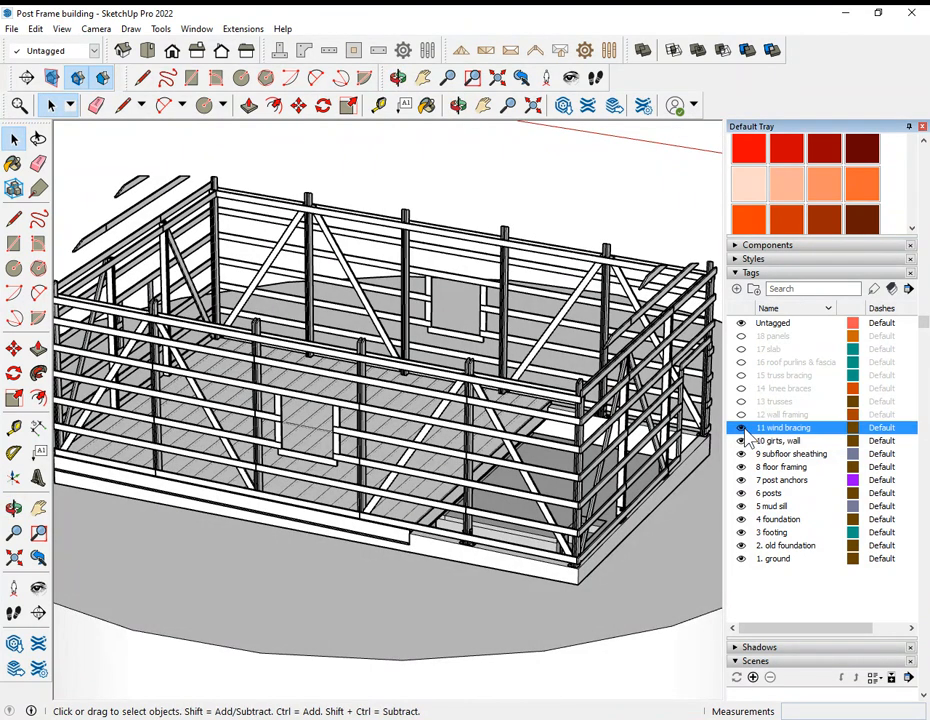
middle_drag(610, 304, 579, 370)
scroll(577, 379, down, 2)
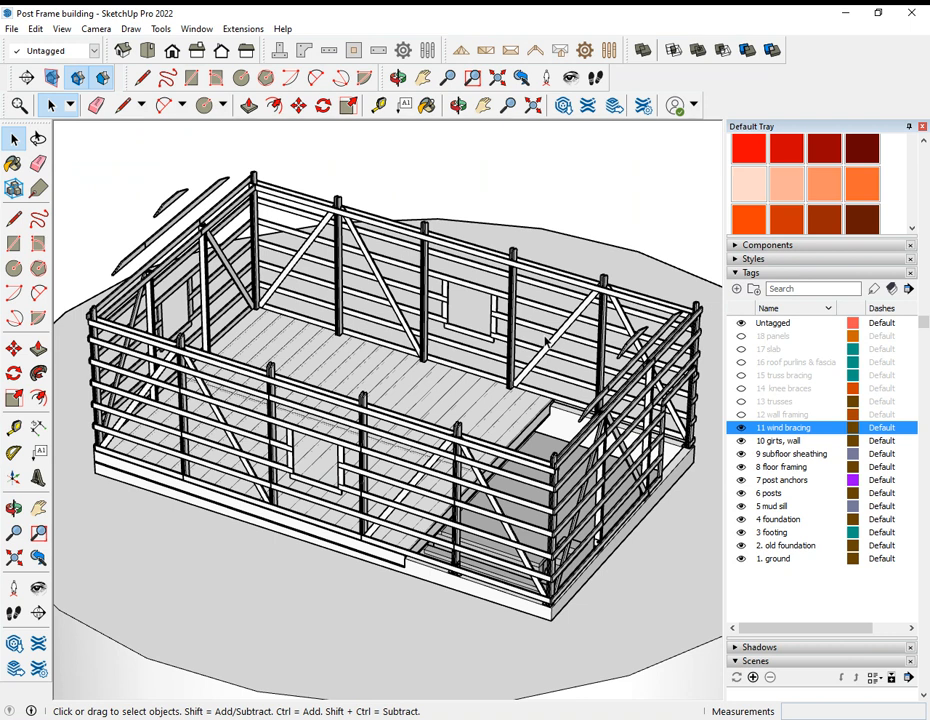
middle_drag(547, 340, 300, 420)
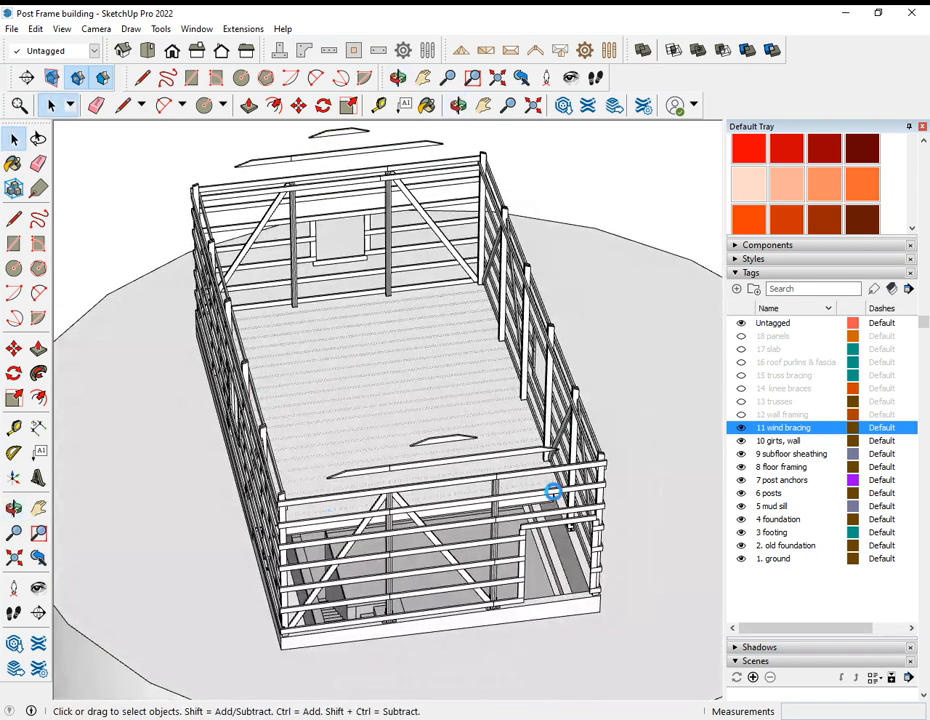
middle_drag(388, 413, 546, 408)
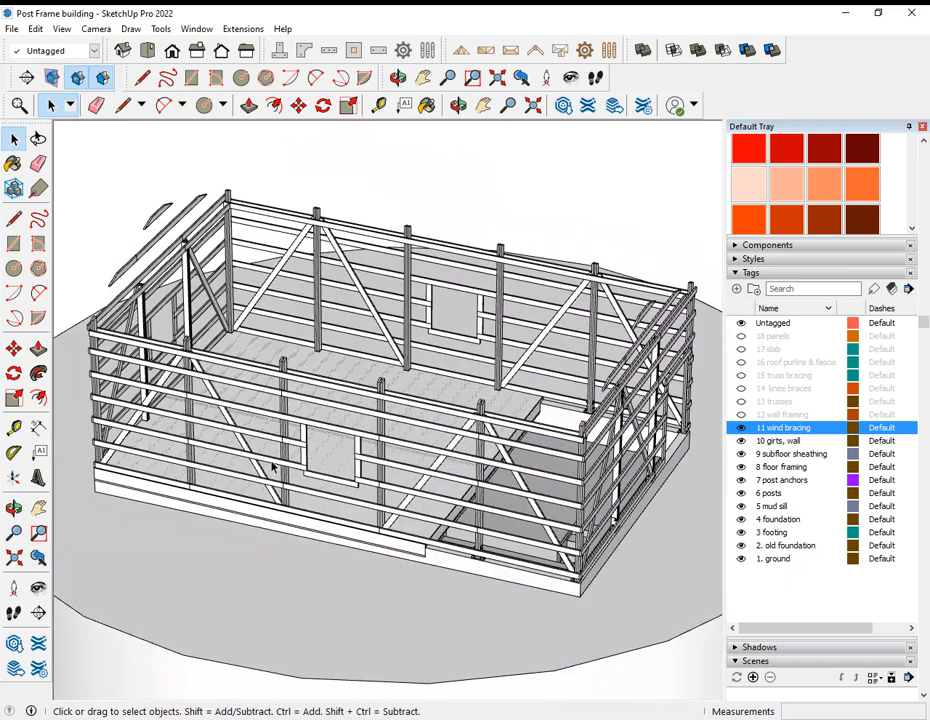
Step: Examine the wind brace layout by circling the building past its long sides, window end and corners
middle_drag(316, 455, 471, 446)
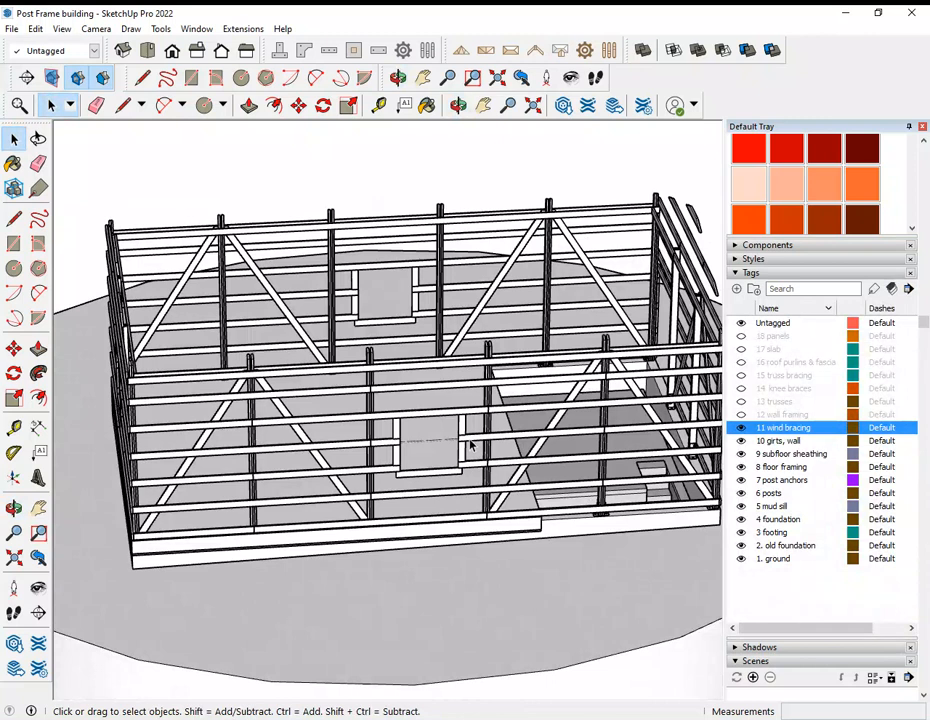
middle_drag(312, 328, 614, 380)
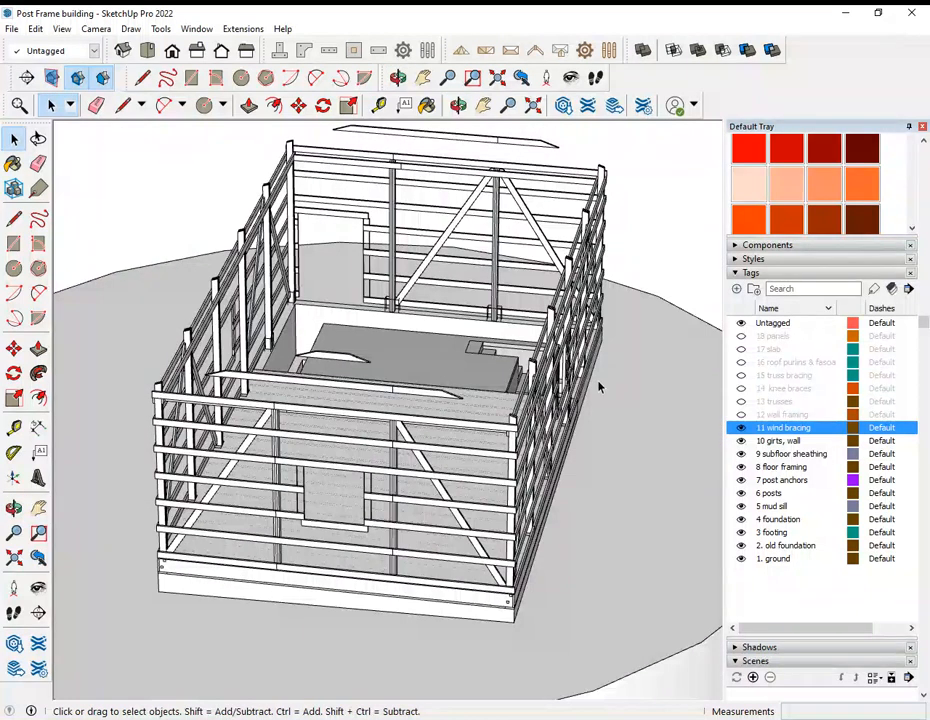
middle_drag(255, 479, 572, 397)
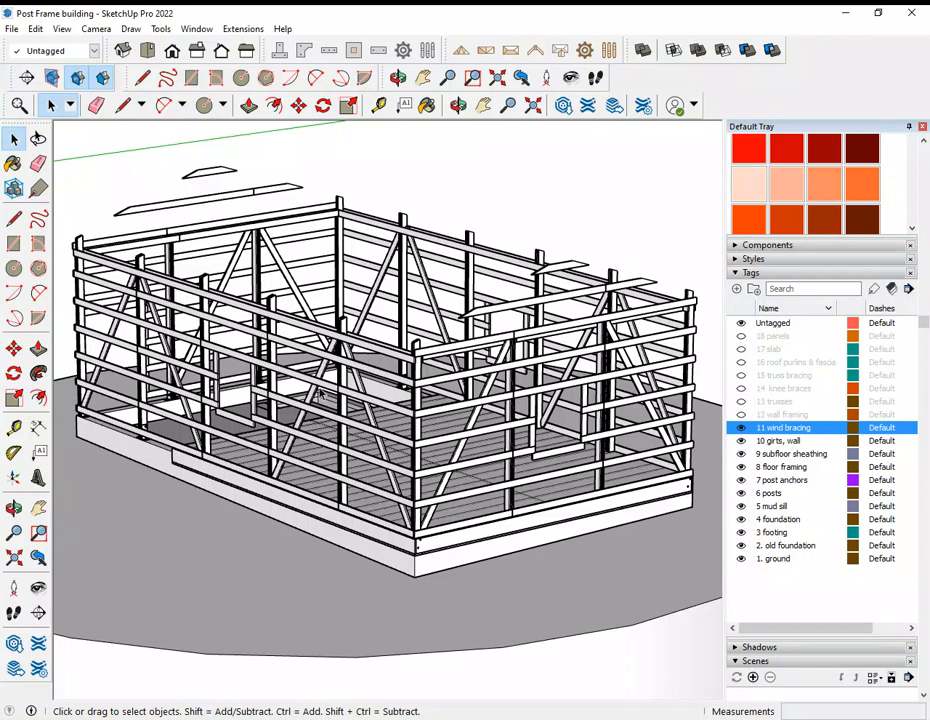
middle_drag(212, 323, 434, 370)
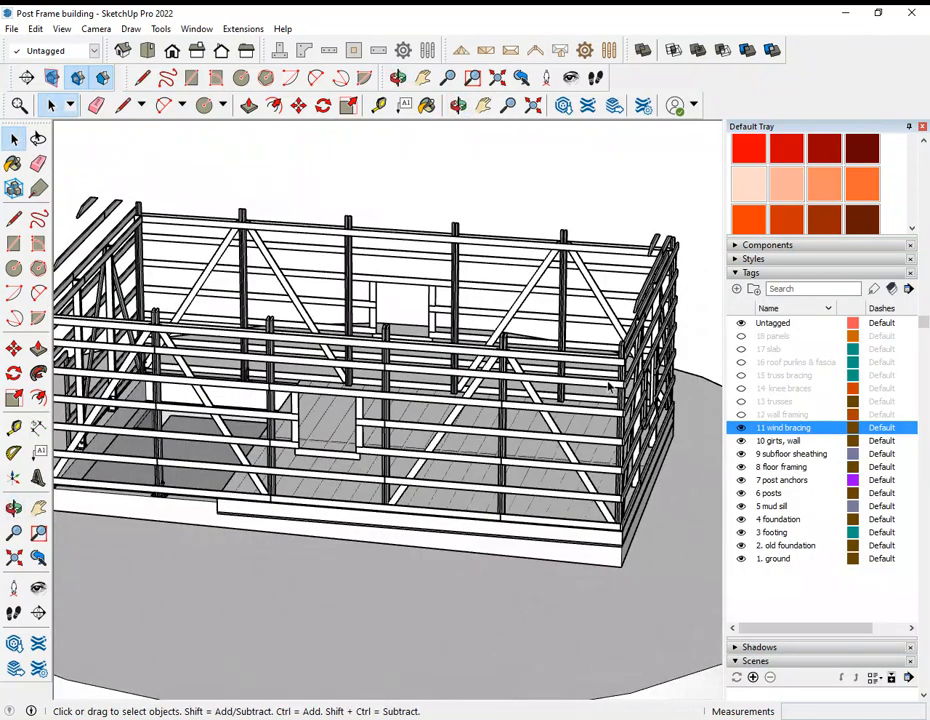
middle_drag(637, 372, 207, 408)
middle_drag(574, 354, 366, 477)
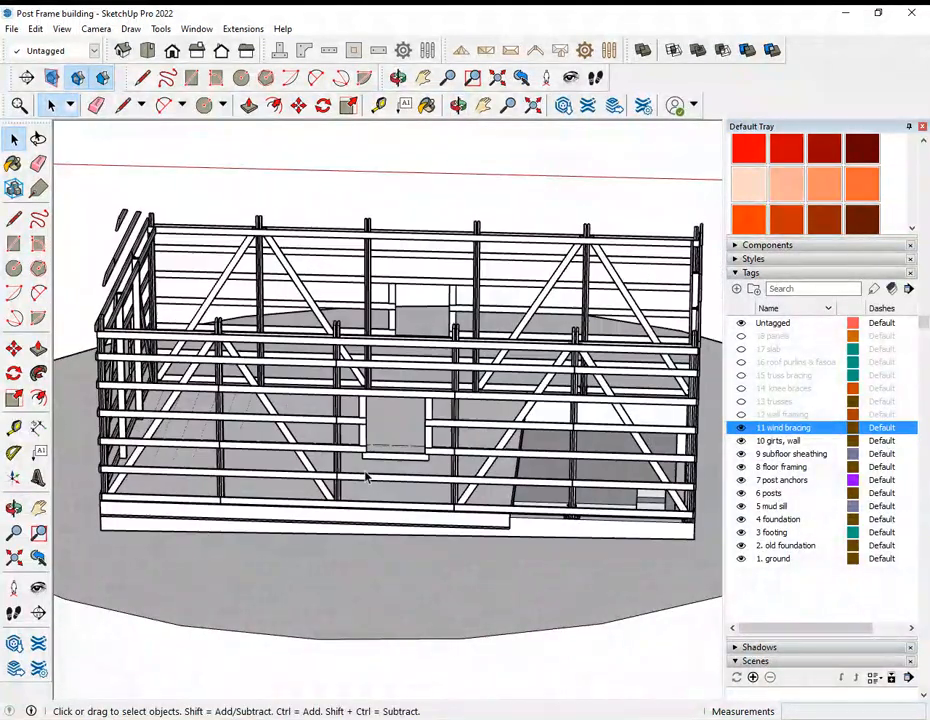
Step: Show the 12 wall framing tag and inspect the studs and header around the long wall's window opening
click(741, 414)
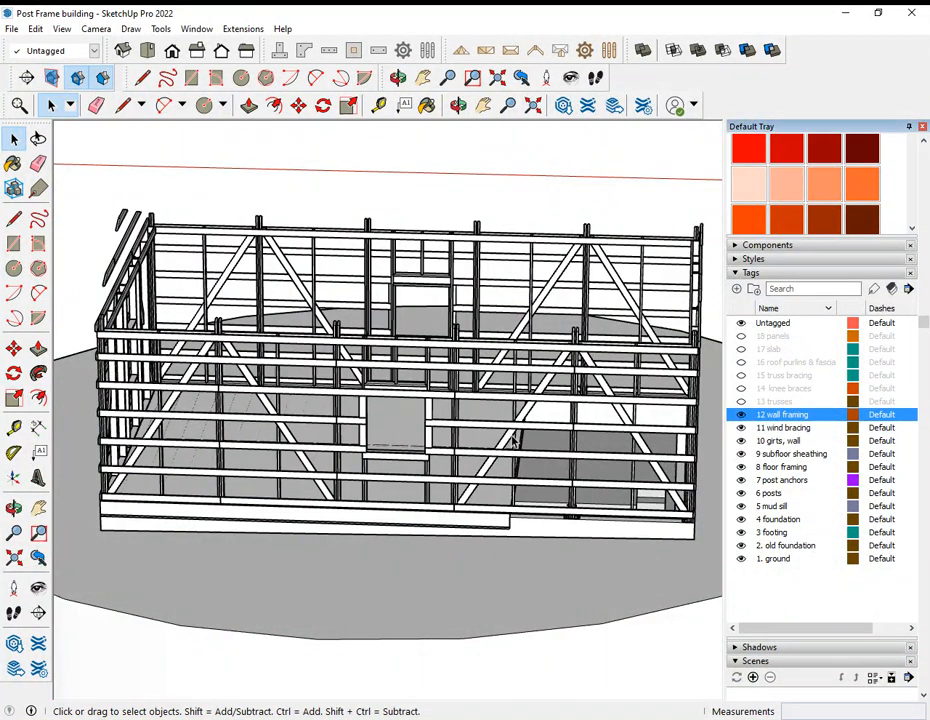
middle_drag(348, 390, 367, 391)
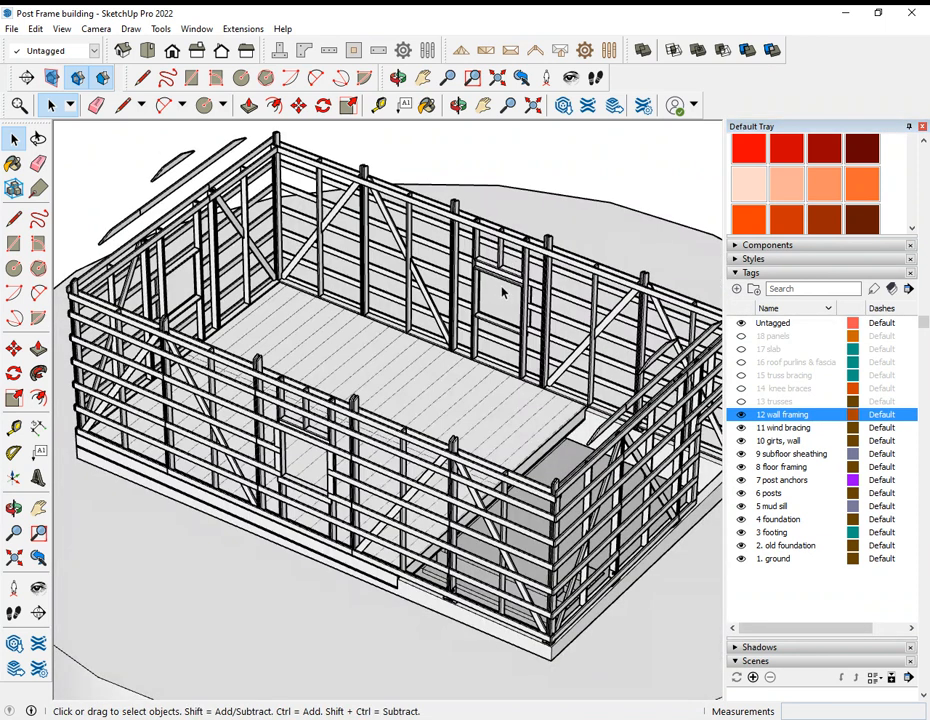
scroll(502, 291, up, 4)
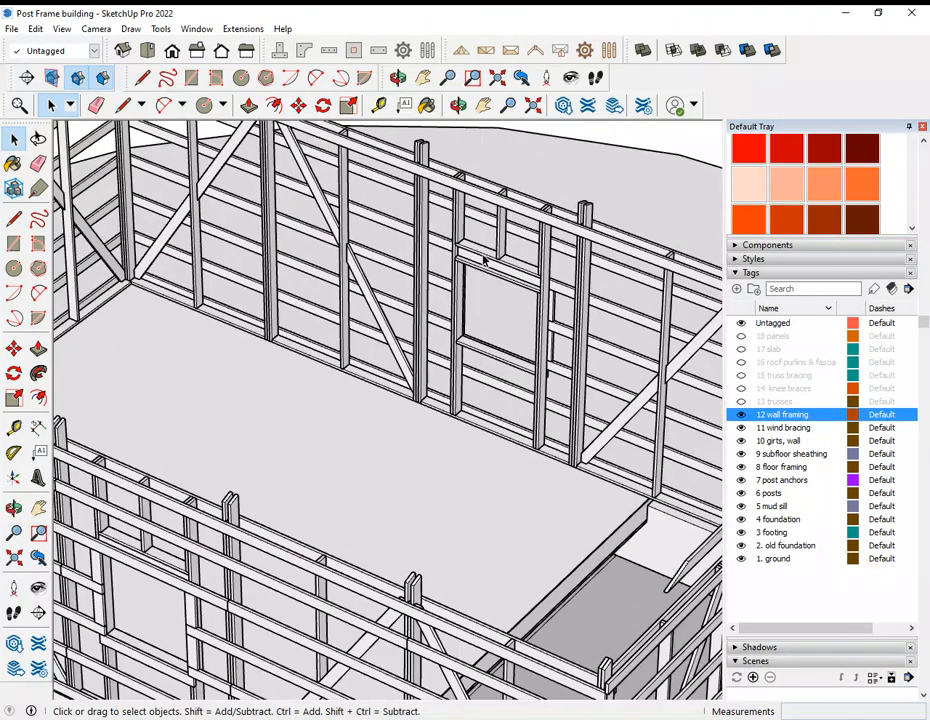
scroll(484, 258, down, 5)
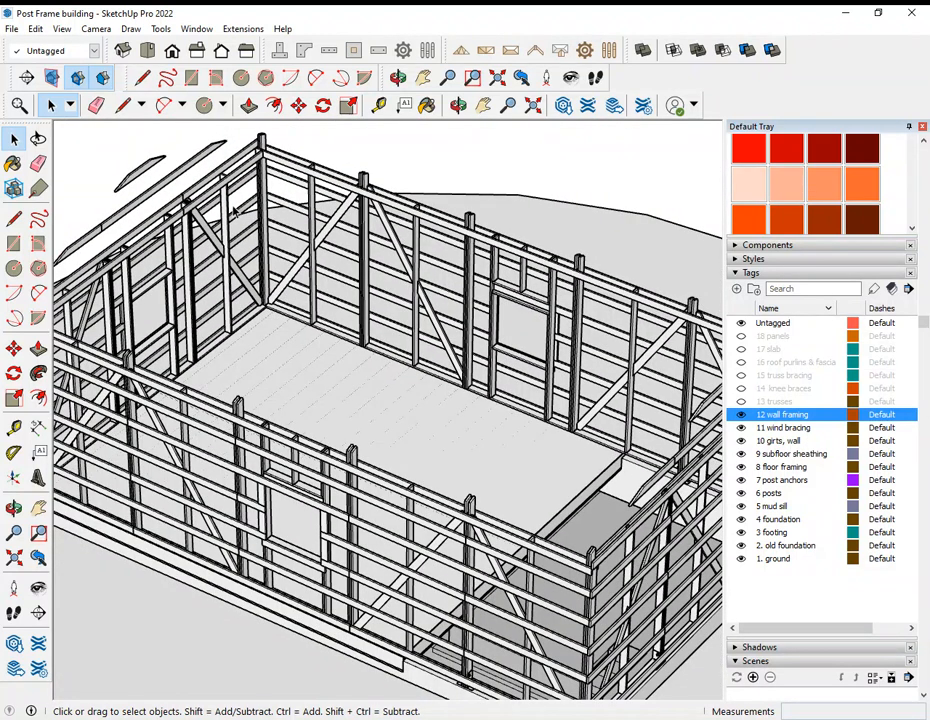
Step: Examine up close how the wall studs, wind braces and girts fit together, and view the long wall's overall framing
scroll(553, 316, up, 6)
middle_drag(637, 384, 492, 370)
scroll(527, 442, up, 3)
middle_drag(527, 442, 130, 490)
scroll(389, 458, down, 3)
scroll(235, 403, up, 4)
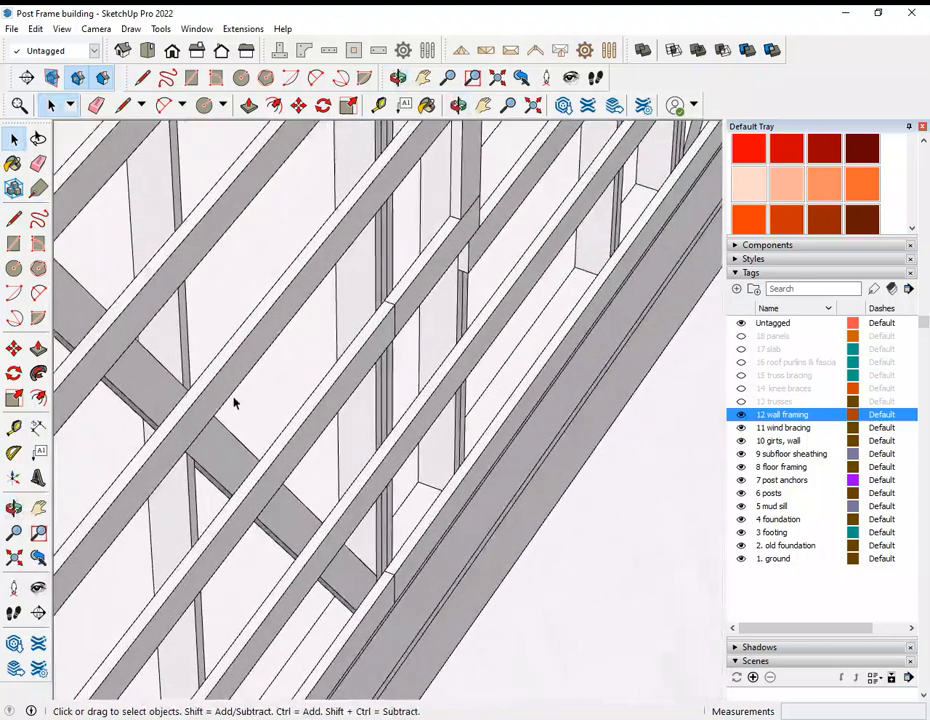
middle_drag(154, 413, 372, 405)
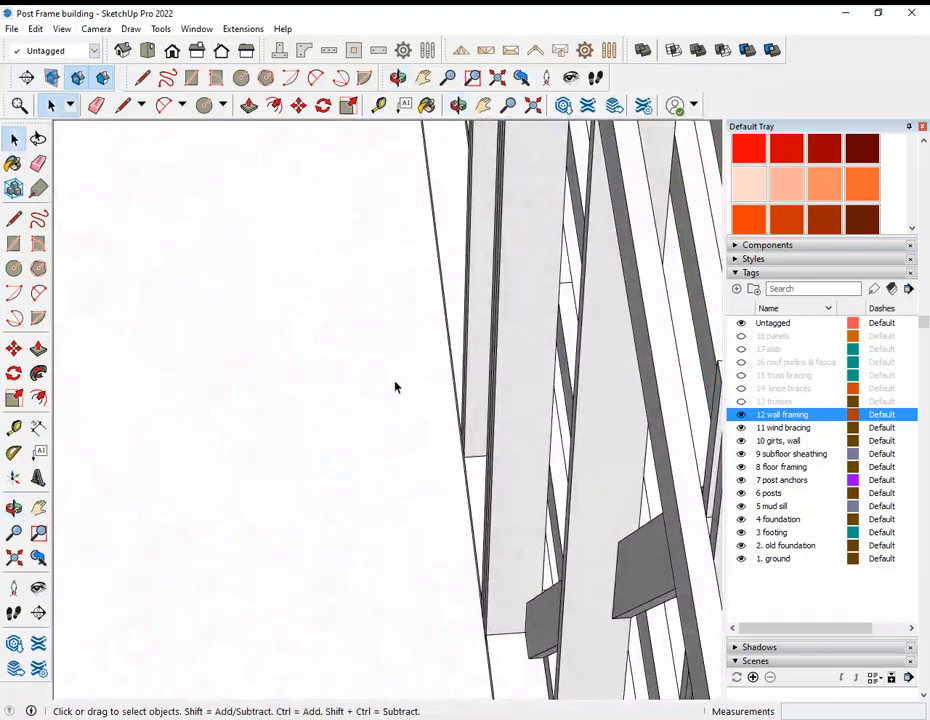
scroll(214, 355, down, 4)
middle_drag(327, 362, 654, 338)
scroll(654, 338, down, 3)
scroll(654, 340, down, 2)
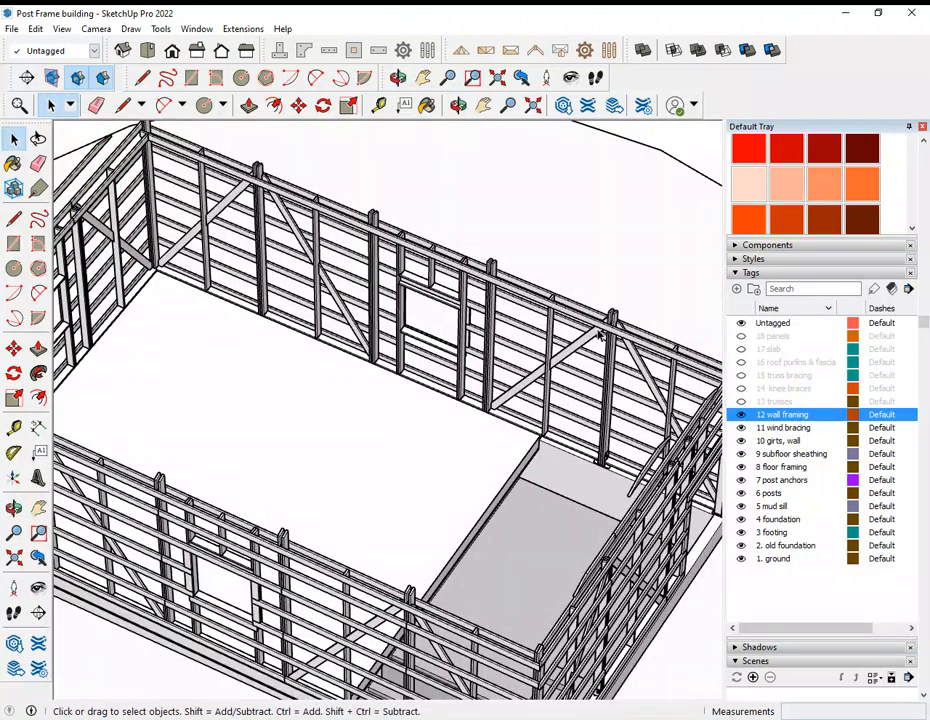
Step: Show the 13 trusses tag and inspect the row of trusses bearing on the long wall
scroll(575, 361, up, 5)
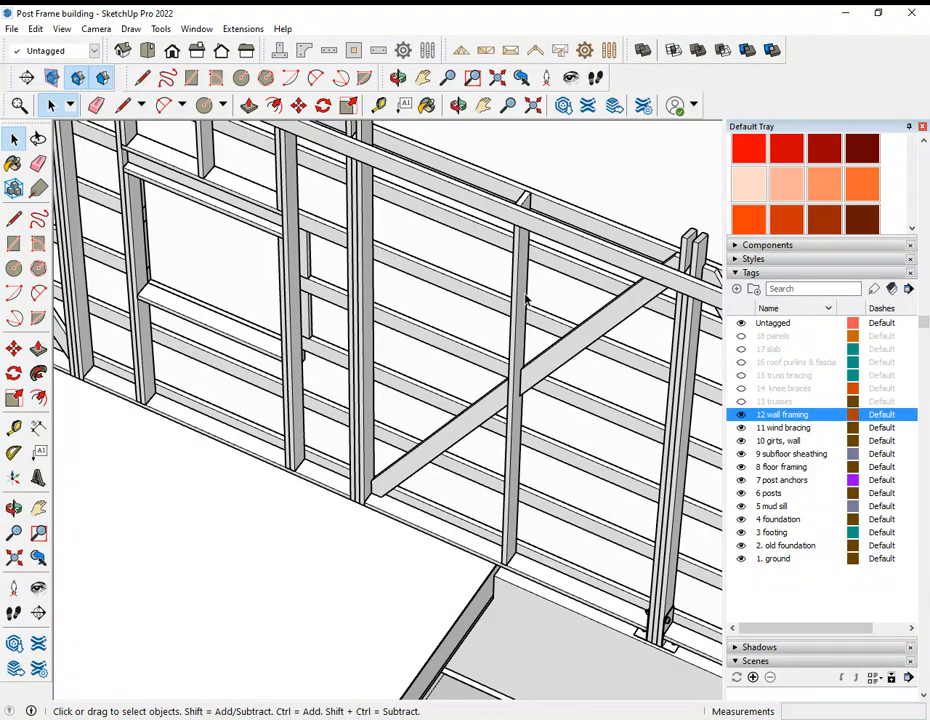
click(741, 401)
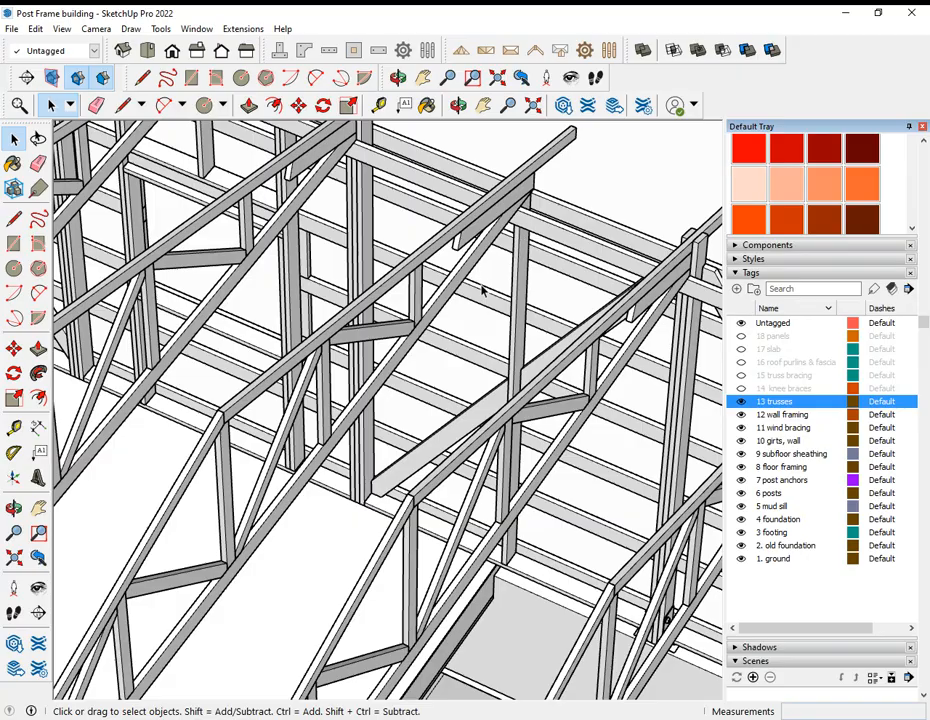
scroll(481, 290, down, 2)
middle_drag(515, 255, 453, 285)
middle_drag(447, 203, 510, 350)
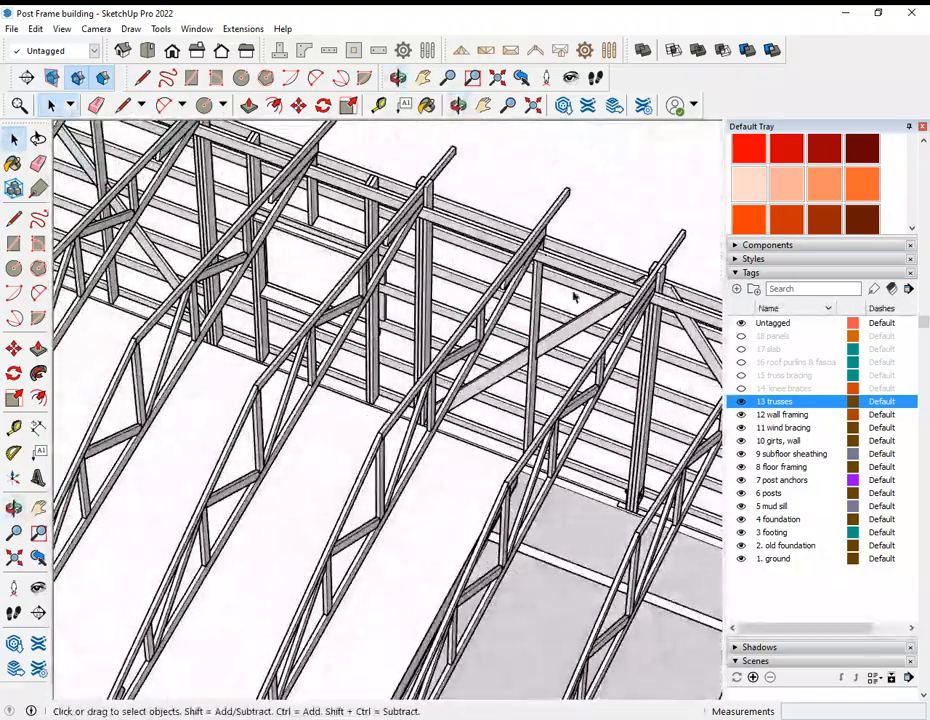
middle_drag(469, 451, 442, 405)
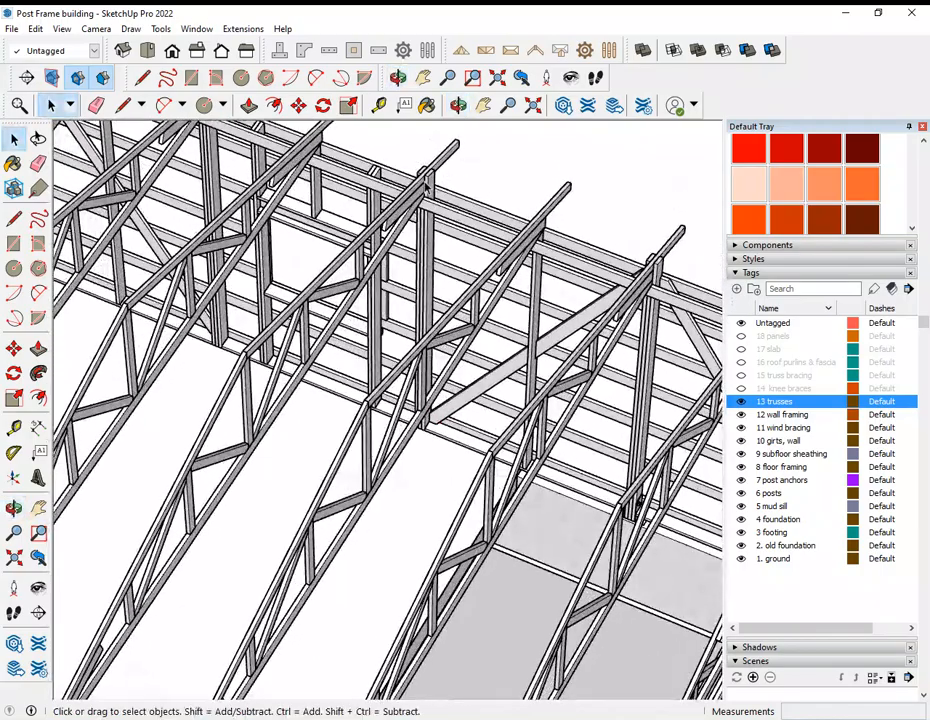
Step: Examine from inside and outside how the truss ends seat on the posts and overhang the long wall
scroll(422, 165, up, 5)
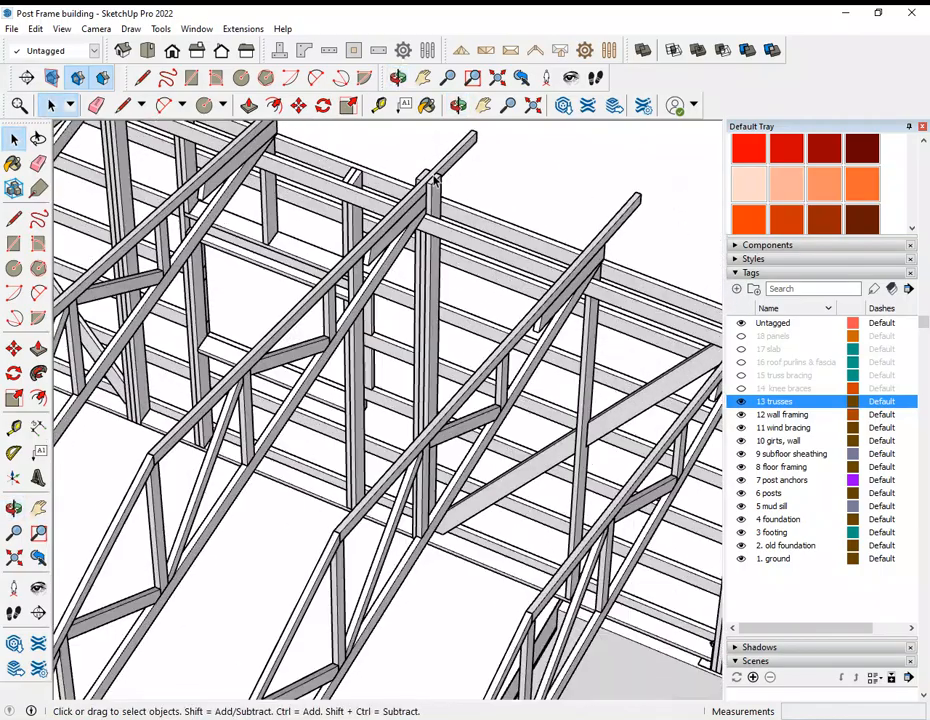
middle_drag(400, 190, 162, 229)
scroll(236, 294, down, 3)
scroll(190, 322, down, 3)
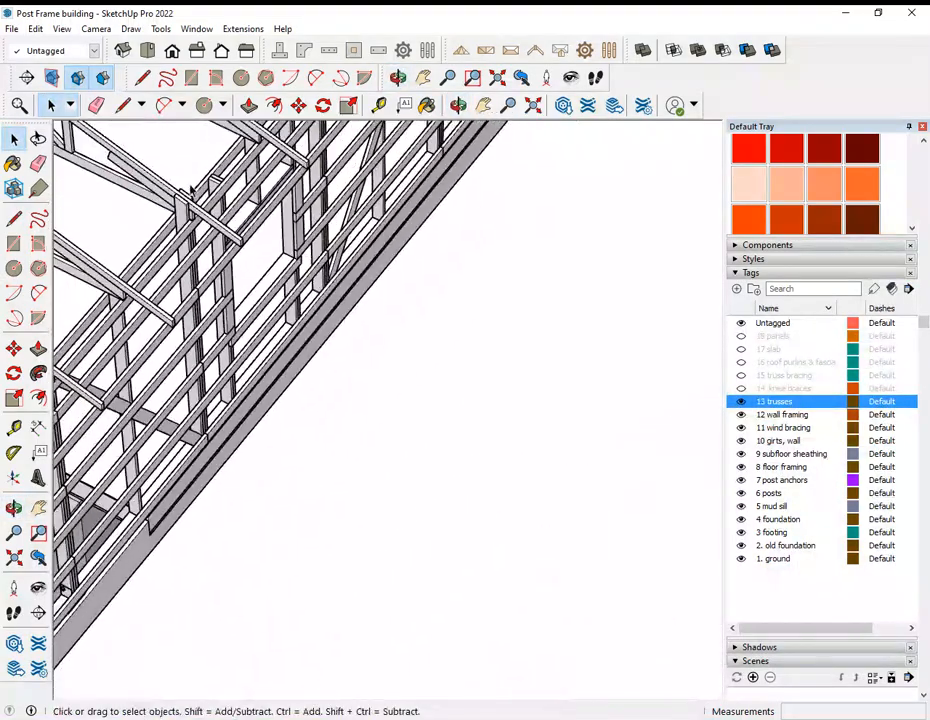
scroll(183, 208, up, 5)
scroll(183, 208, down, 5)
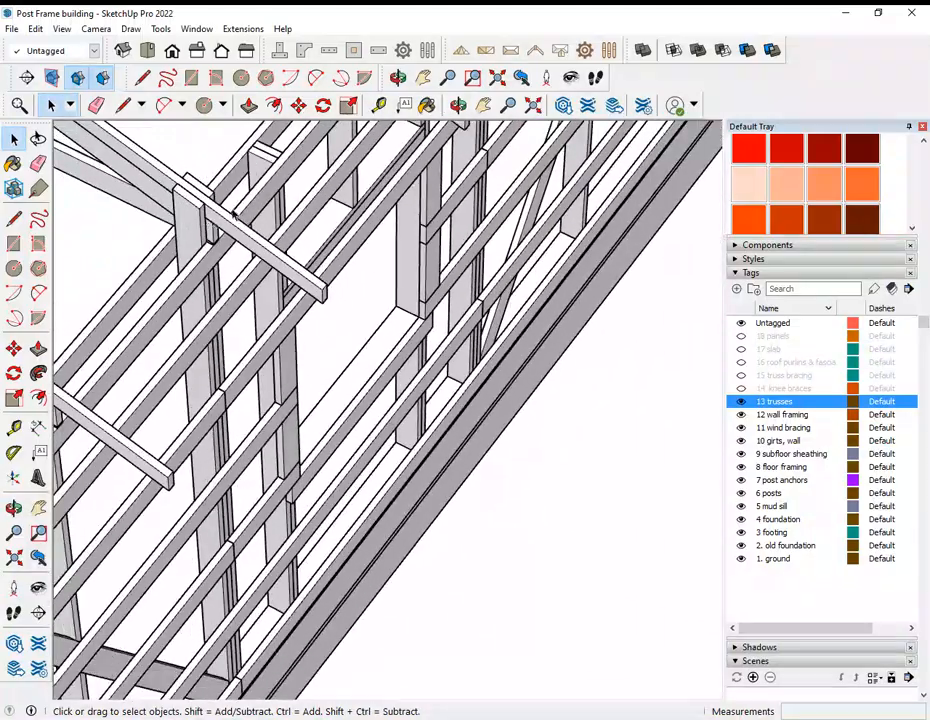
Step: Inspect a truss heel and its reinforcing block up close, and view the full row of trusses
middle_drag(128, 330, 572, 258)
scroll(572, 257, up, 3)
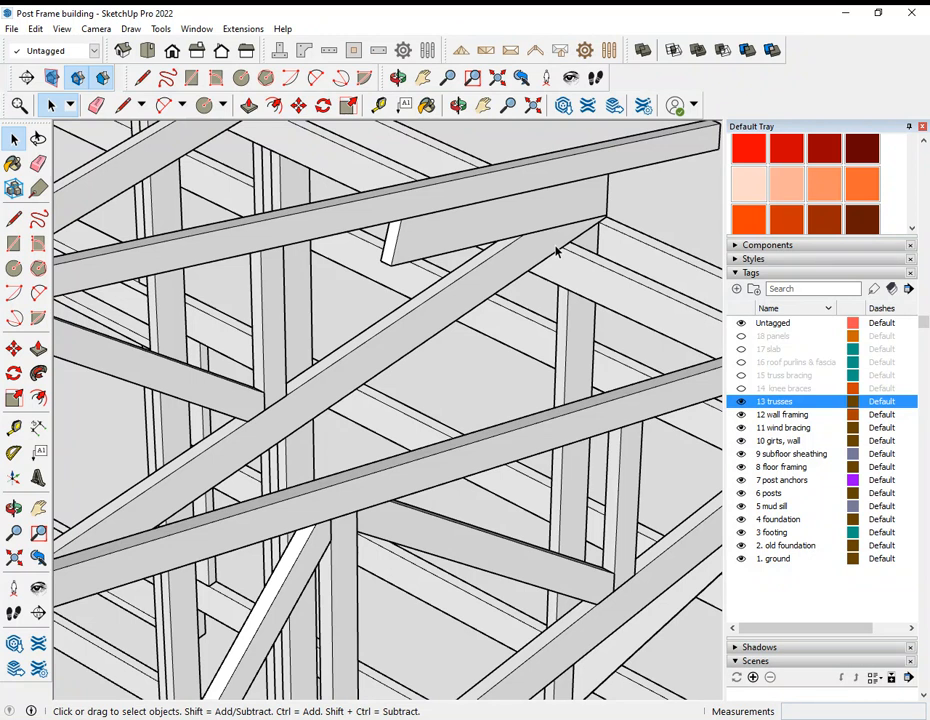
scroll(556, 251, down, 10)
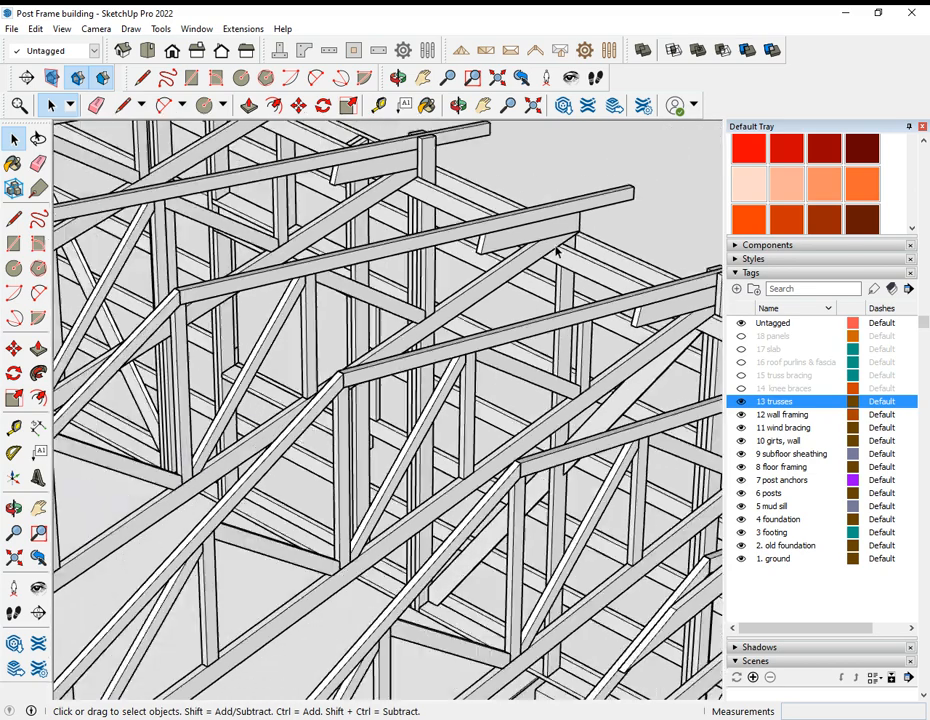
scroll(556, 268, down, 4)
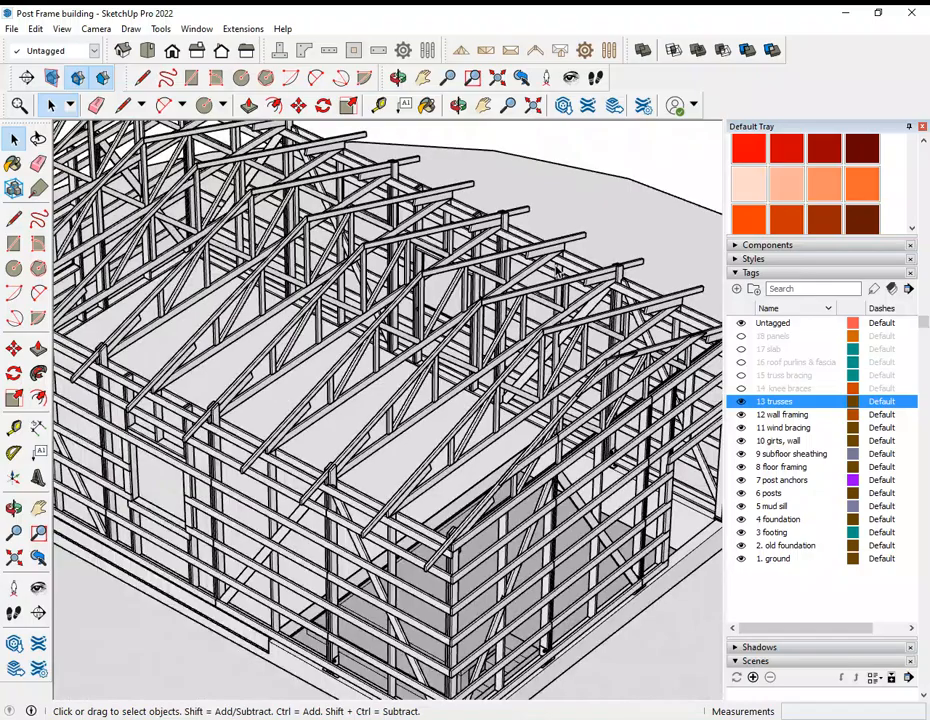
Step: Show the 14 knee braces tag and select one knee brace running between a truss and the long wall
click(741, 389)
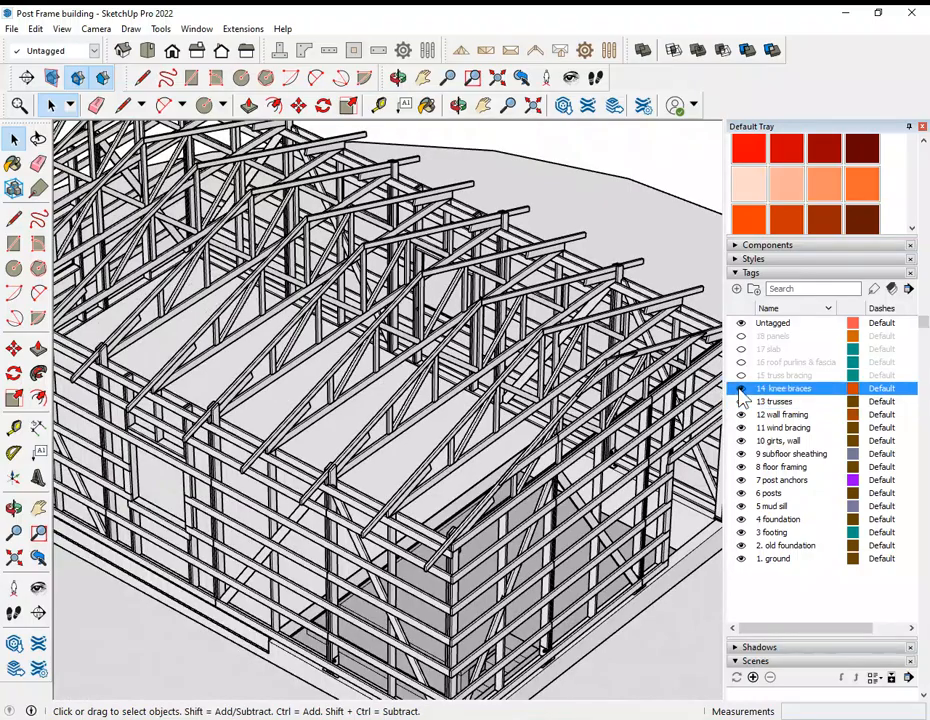
middle_drag(314, 225, 228, 266)
scroll(530, 417, up, 3)
middle_drag(529, 421, 504, 474)
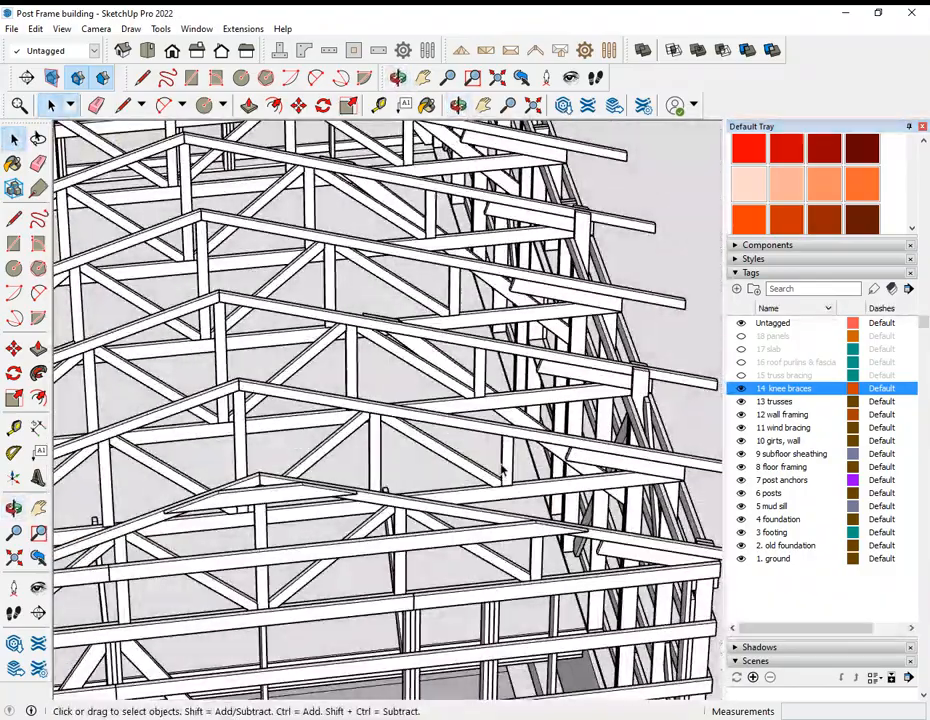
click(456, 374)
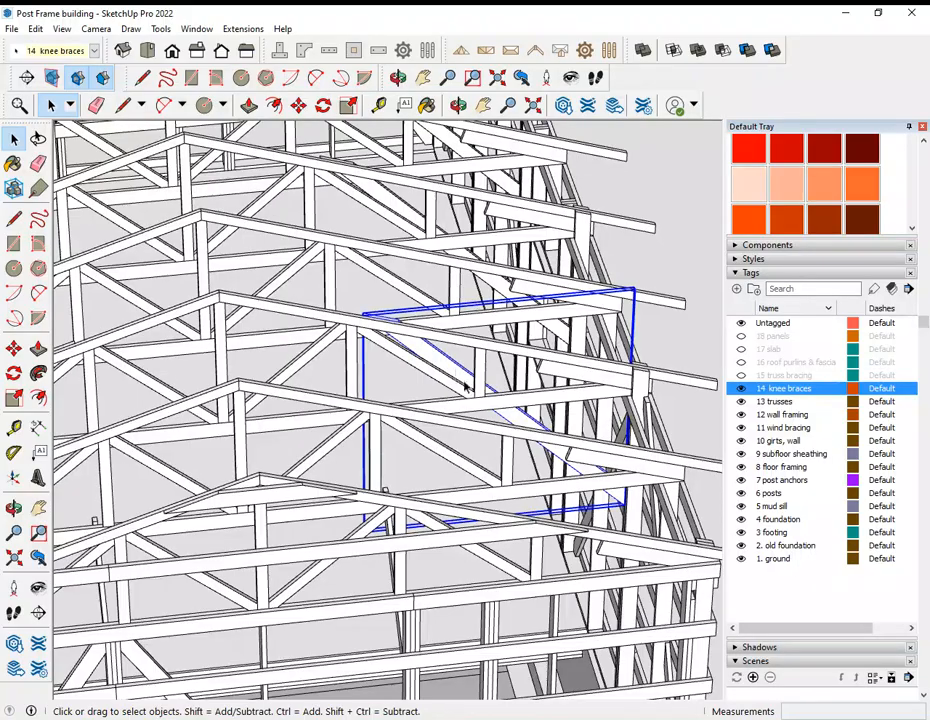
Step: Examine how the knee braces tie the trusses to the wall posts, viewing them from both long sides
scroll(456, 374, down, 1)
middle_drag(546, 443, 212, 453)
scroll(212, 453, down, 1)
scroll(636, 429, down, 2)
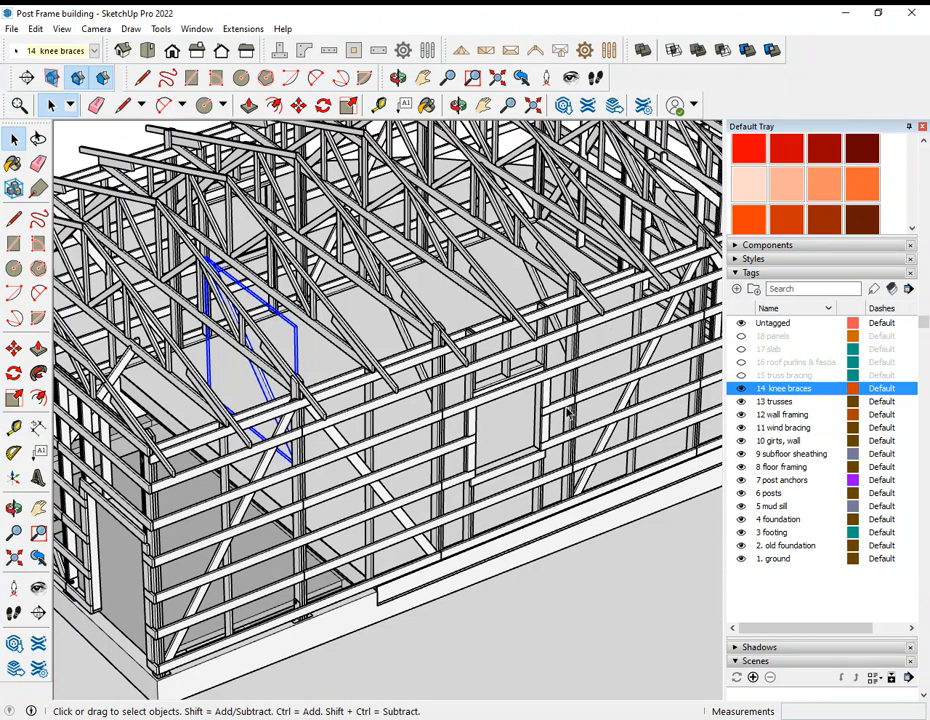
middle_drag(538, 325, 360, 330)
middle_drag(322, 276, 400, 360)
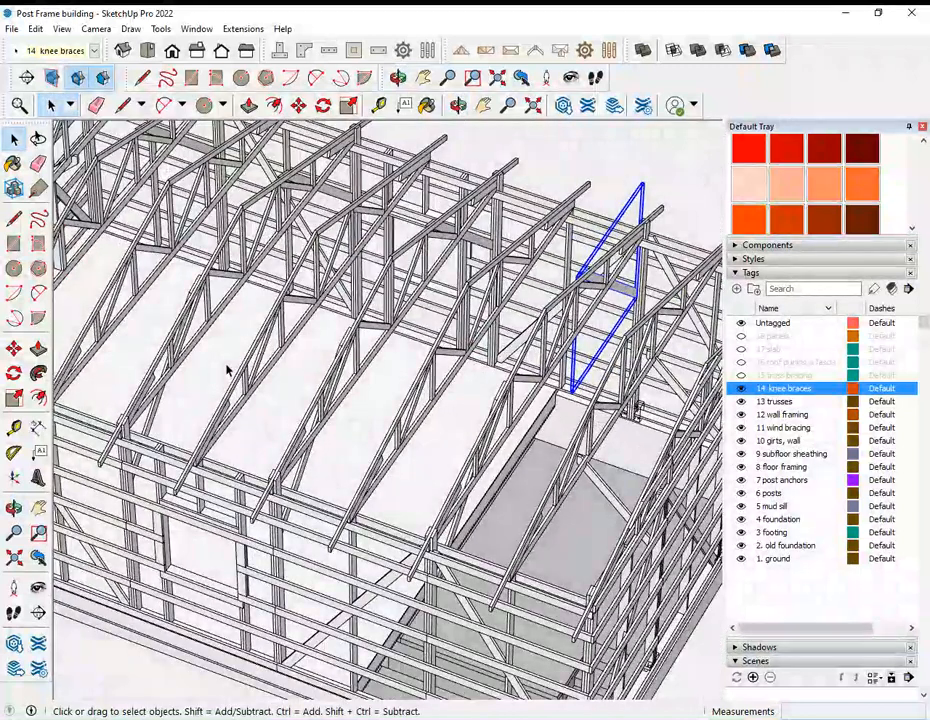
Step: Measure distances from the floor edge below the trusses with the Tape Measure, and return to selecting without placing a guide
key(t)
scroll(469, 380, up, 4)
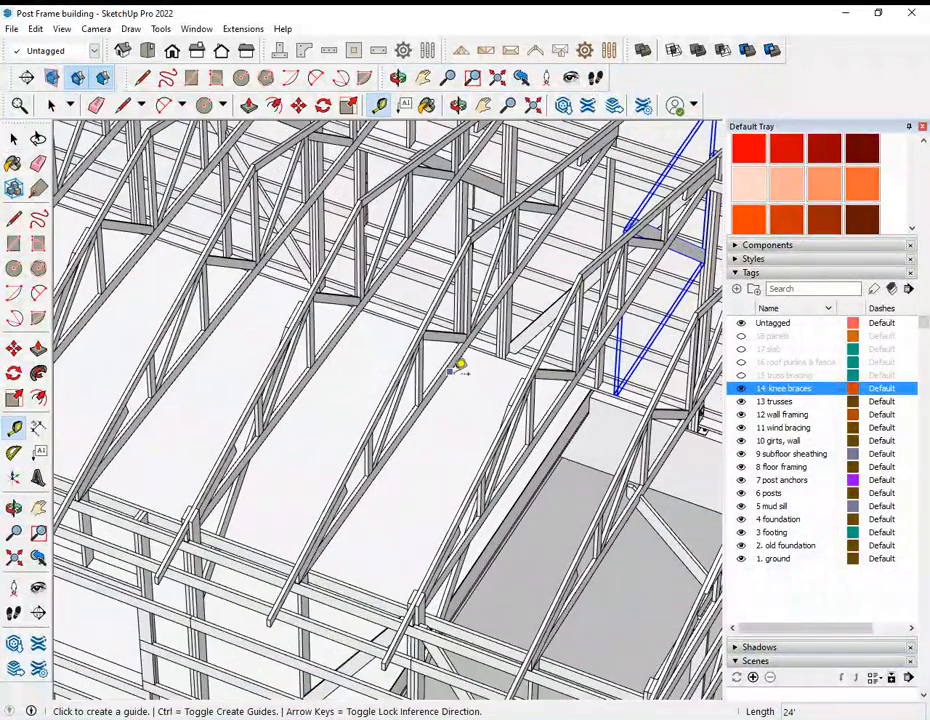
click(460, 358)
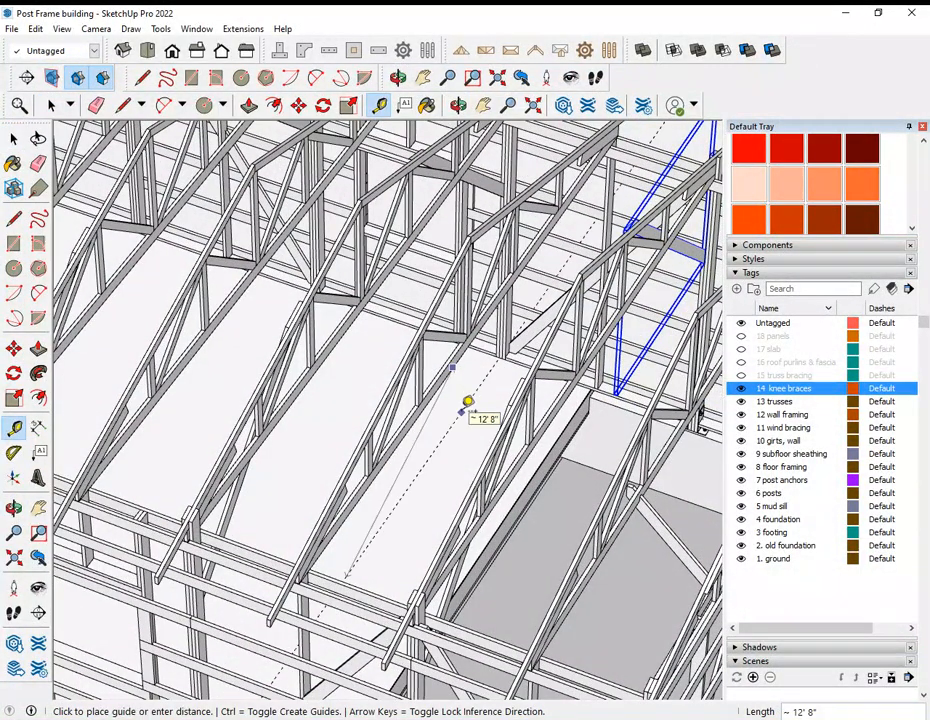
scroll(297, 253, down, 5)
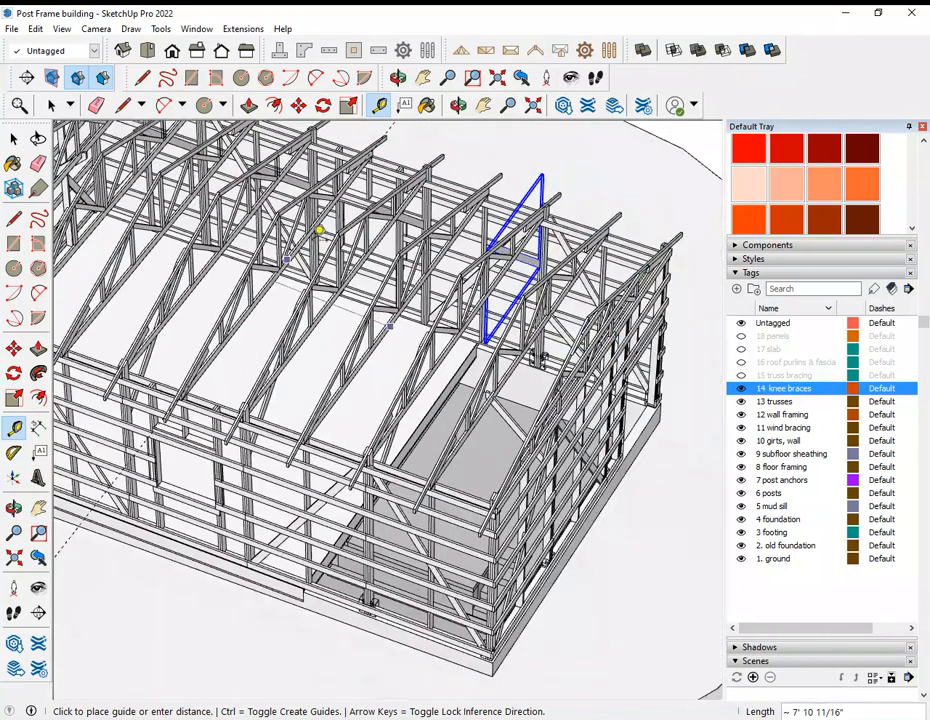
scroll(318, 230, down, 6)
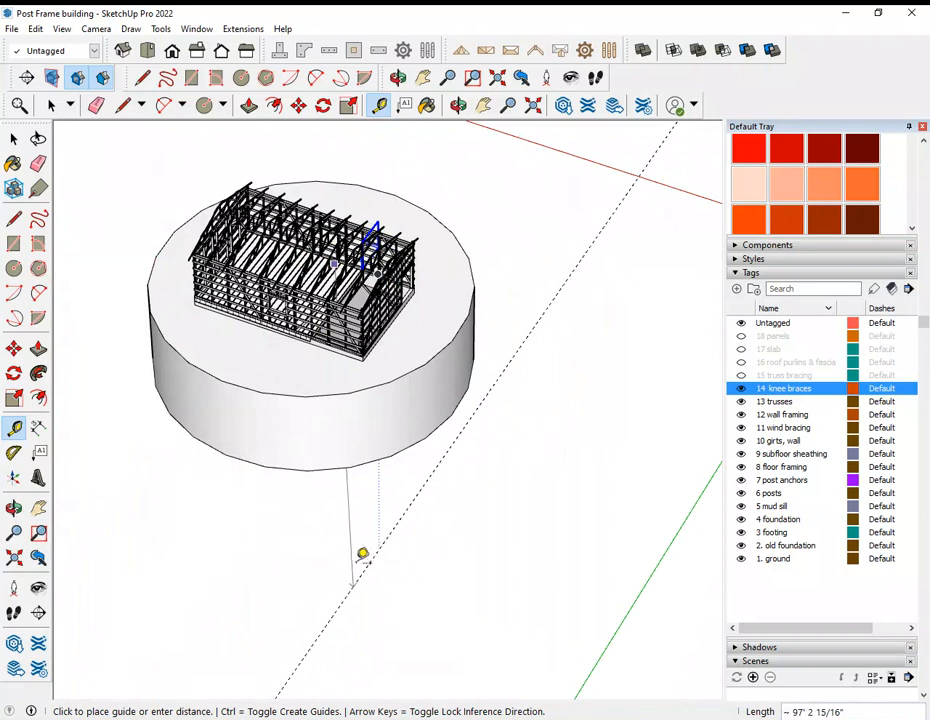
key(Up)
scroll(352, 298, up, 6)
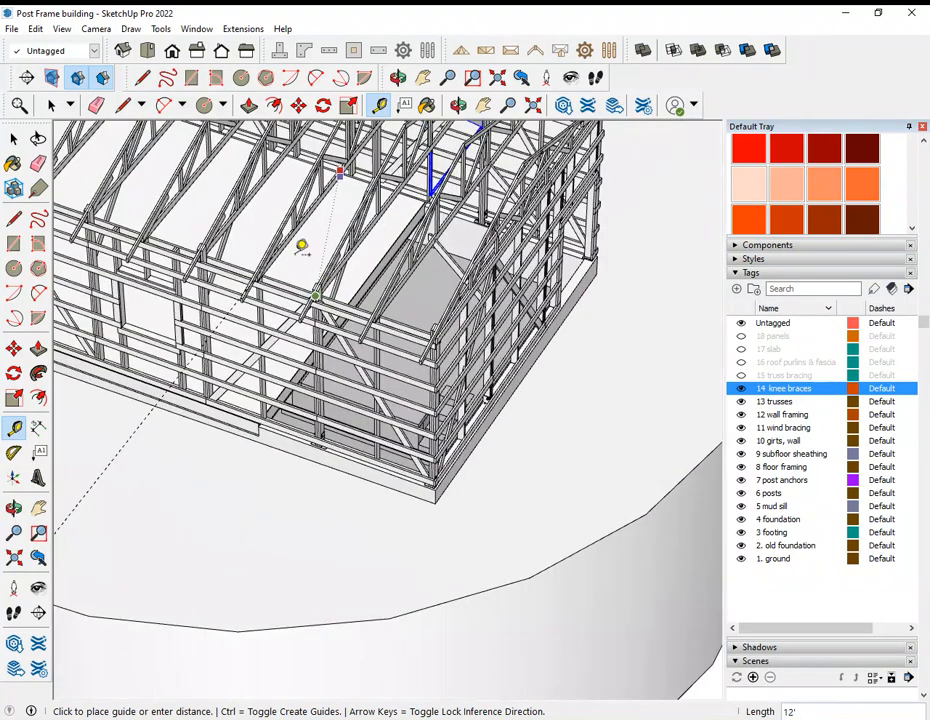
scroll(298, 271, up, 1)
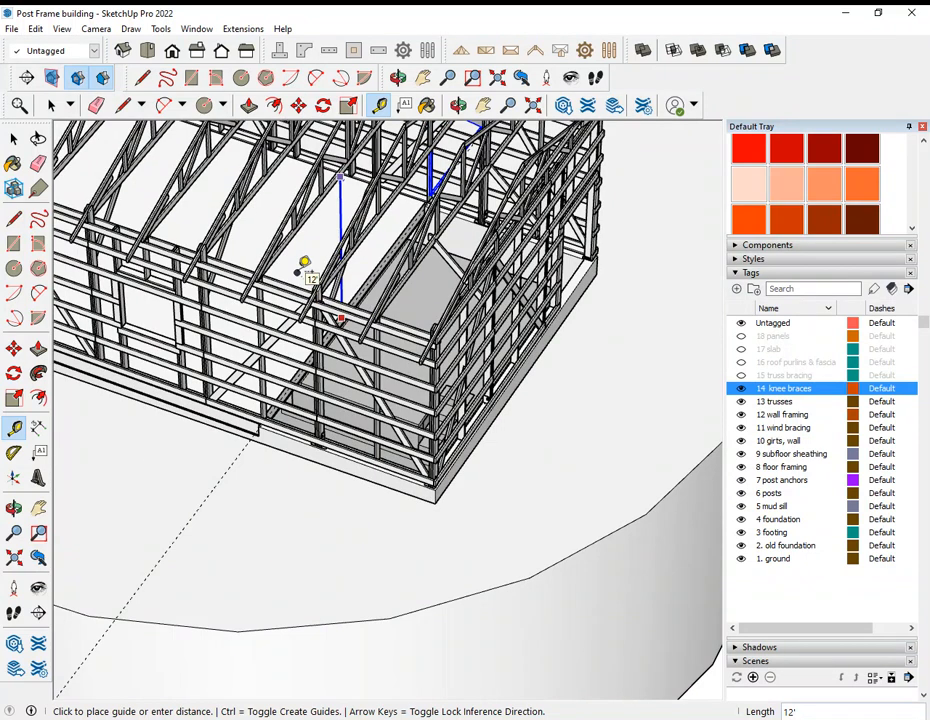
key(Up)
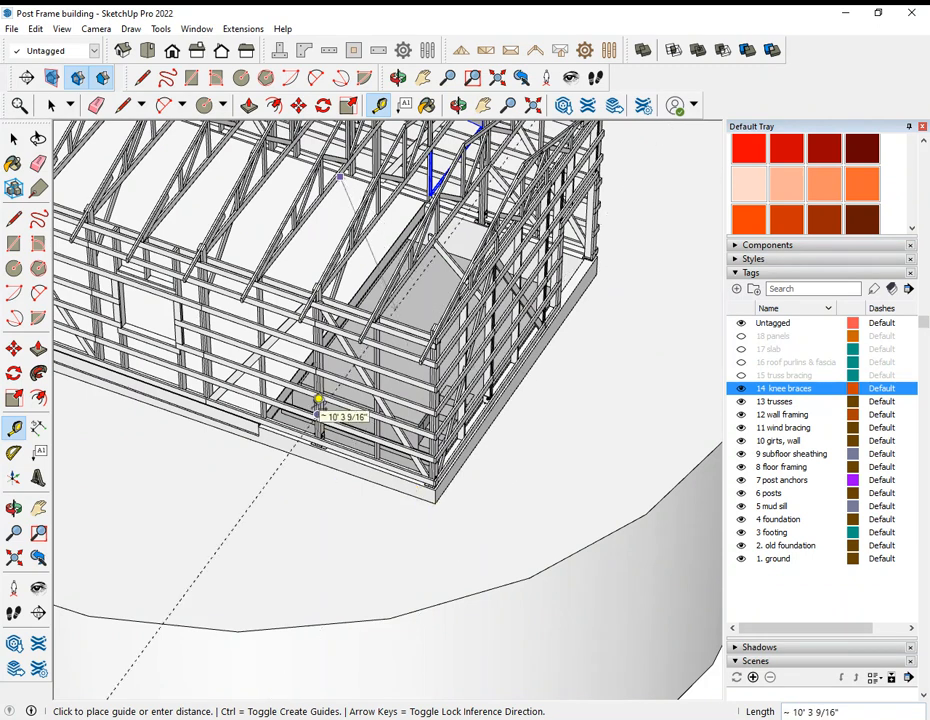
key(Escape)
middle_drag(268, 363, 340, 378)
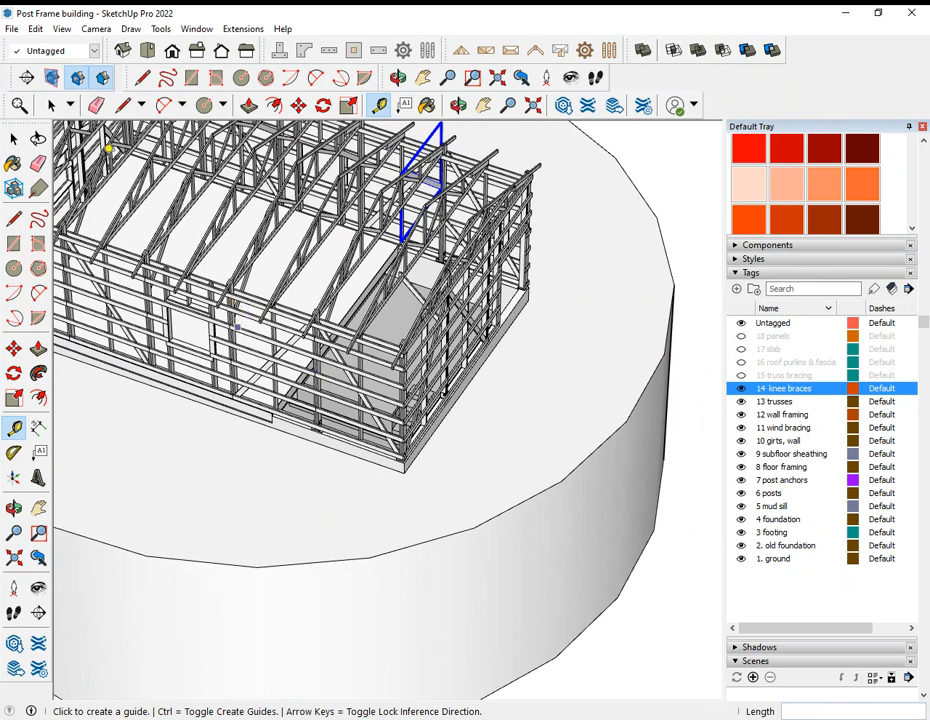
click(50, 104)
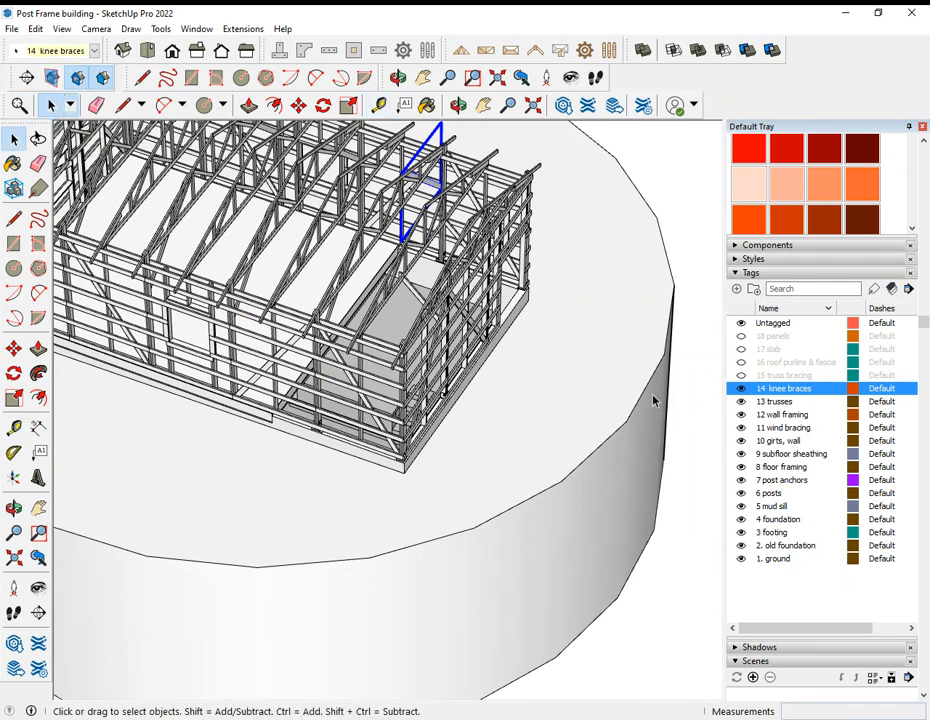
Step: Show the 15 truss bracing tag, view the braces across the trusses, and clear the knee brace selection
click(741, 375)
click(741, 375)
middle_drag(240, 330, 600, 291)
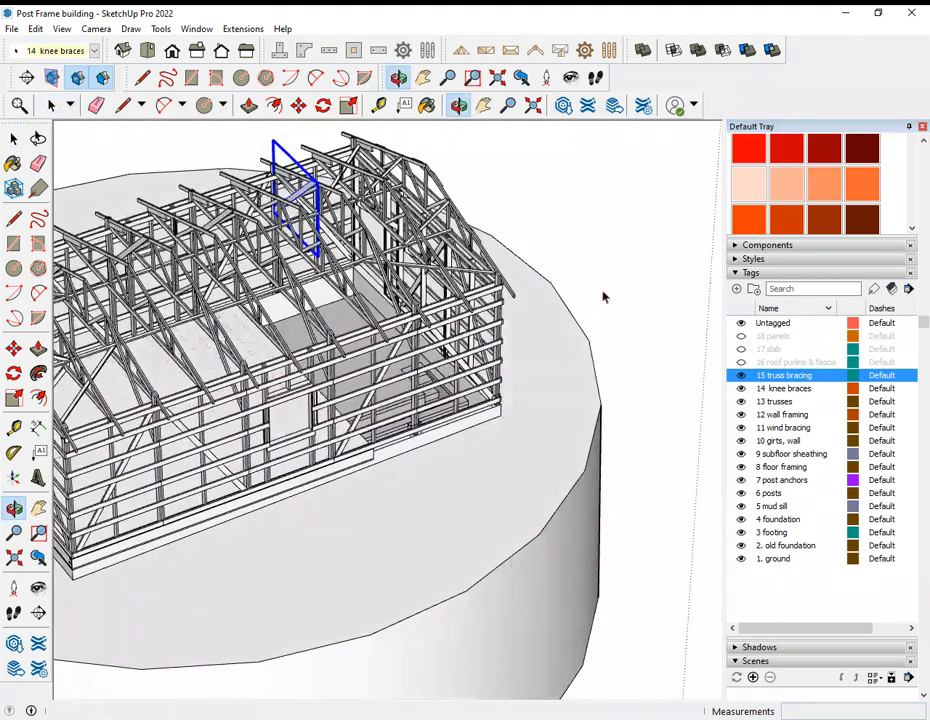
scroll(325, 203, up, 6)
middle_drag(325, 203, 350, 260)
scroll(350, 260, down, 8)
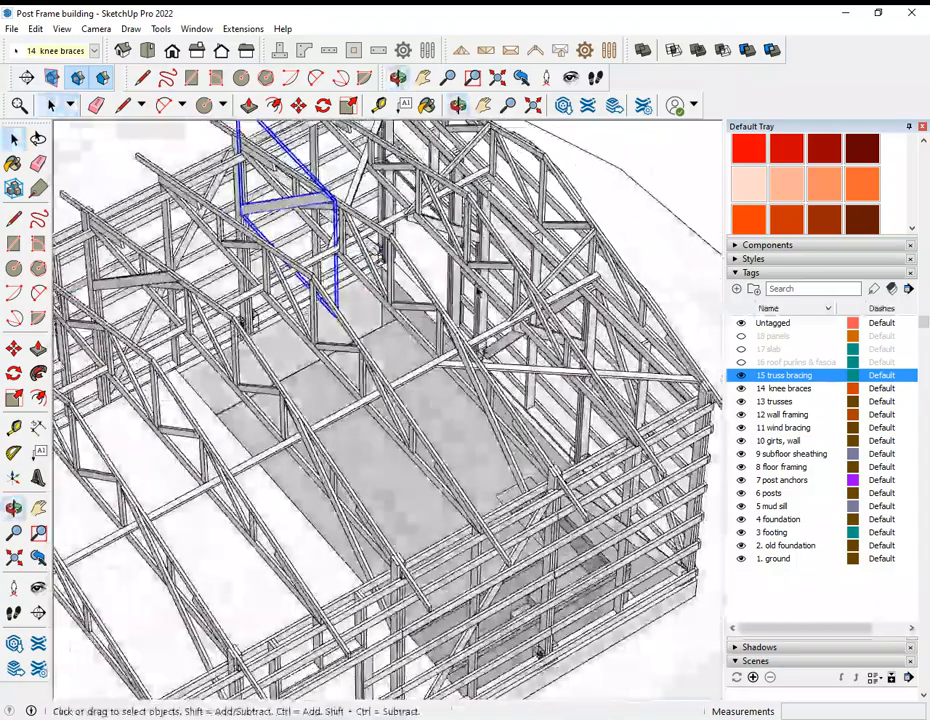
click(531, 166)
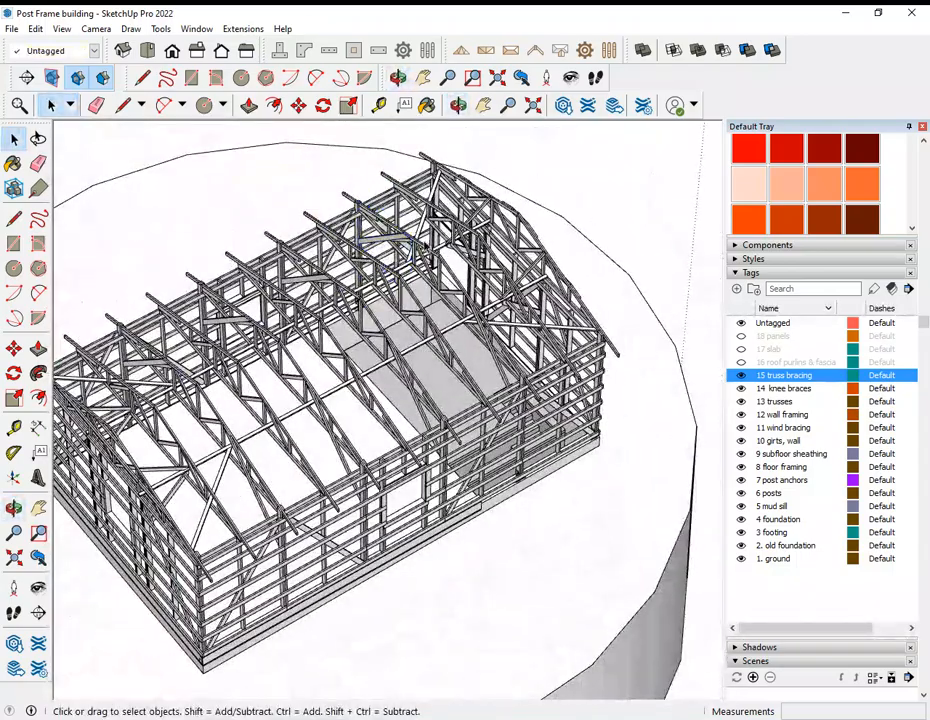
Step: Examine the lengthwise and diagonal truss bracing at both end walls and along the building
scroll(538, 289, up, 5)
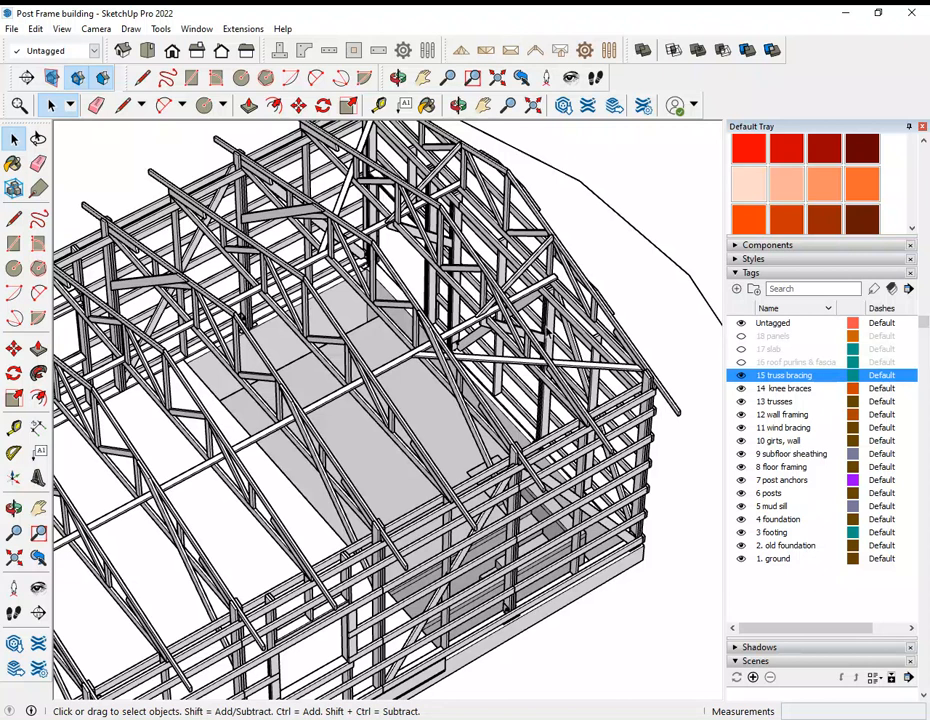
scroll(480, 340, up, 3)
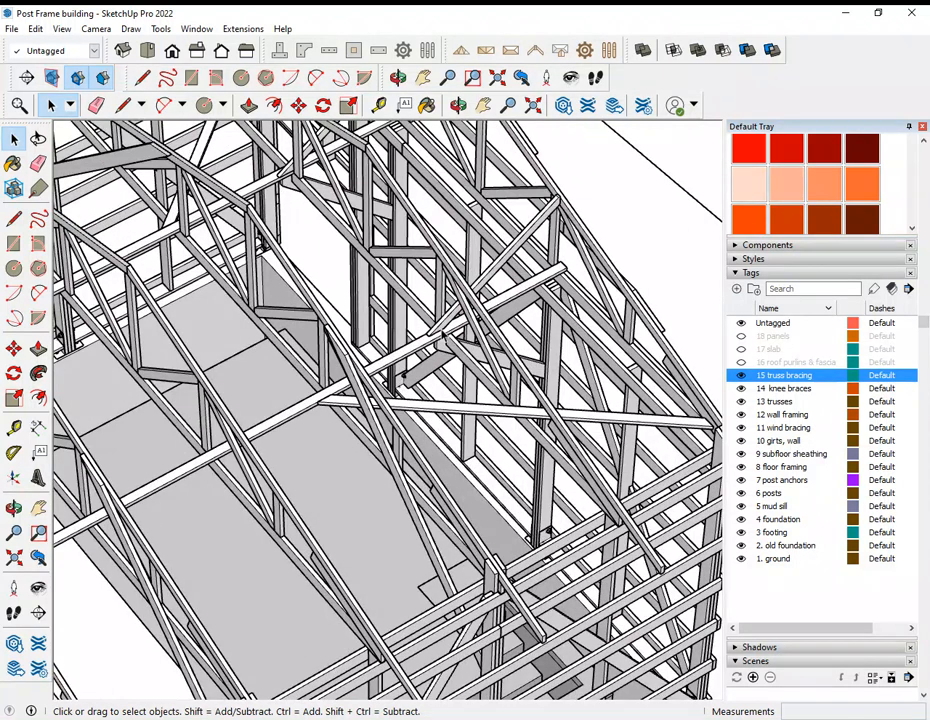
scroll(521, 300, down, 8)
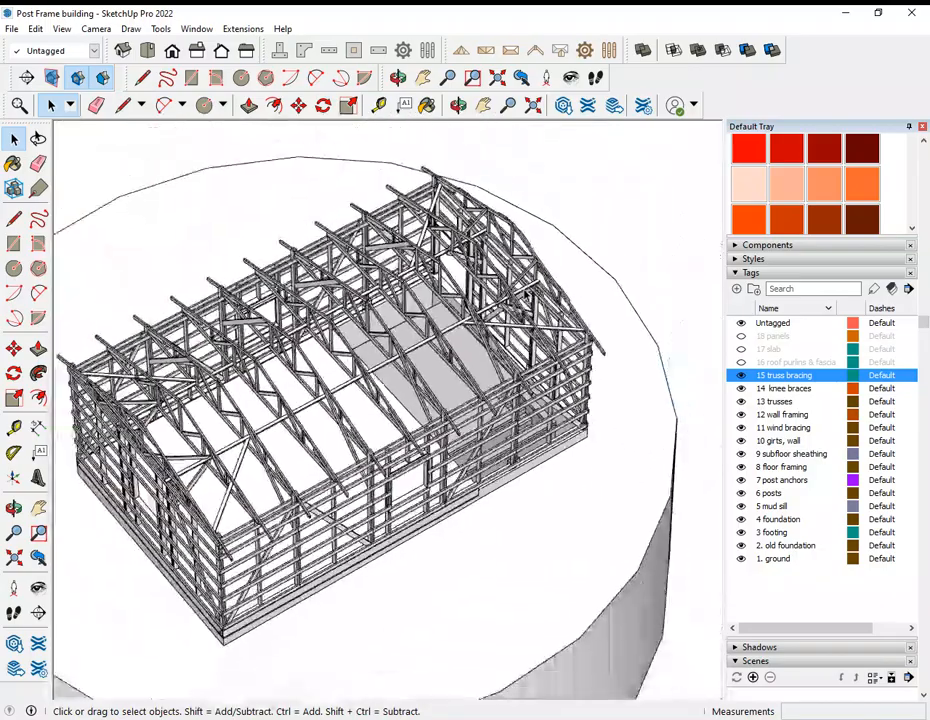
scroll(347, 362, up, 5)
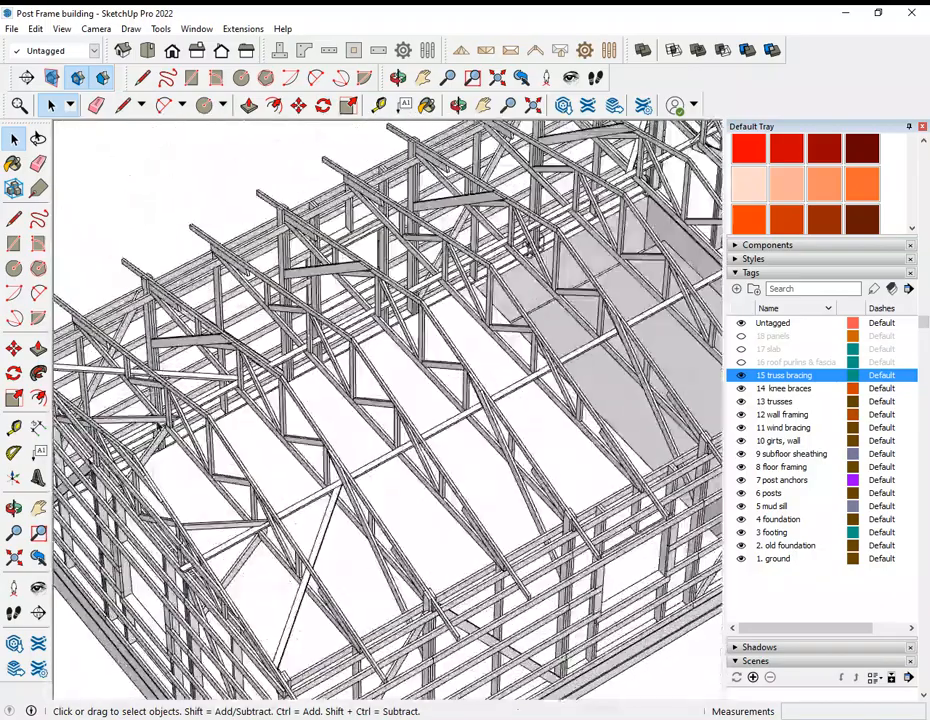
scroll(280, 397, down, 6)
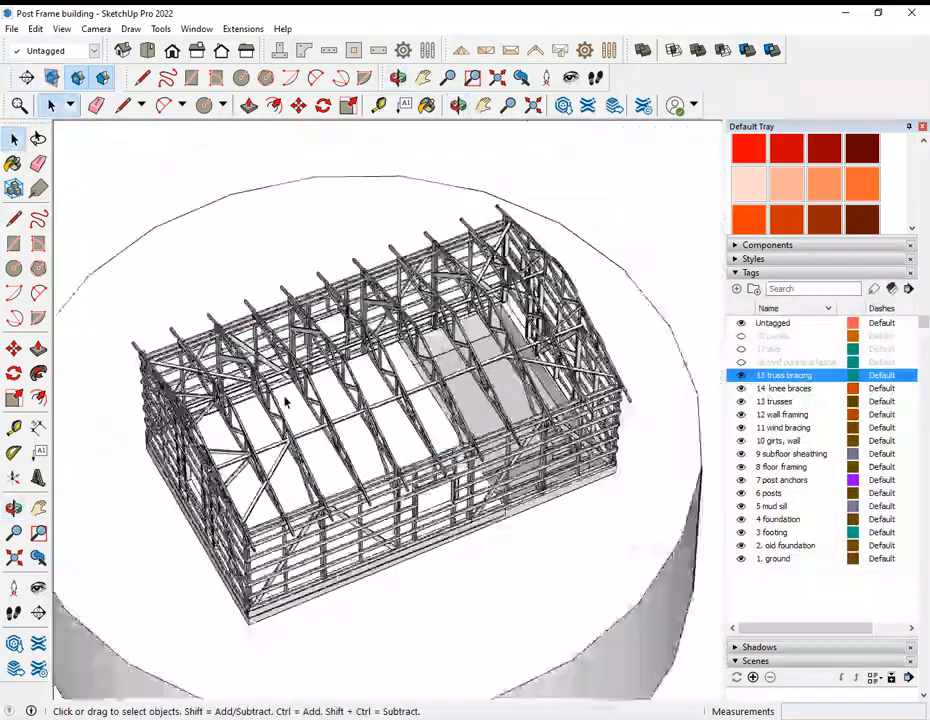
Step: Inspect from a lower angle the diagonal braces tying the last trusses to the far end wall
scroll(556, 251, up, 5)
mouse_move(556, 251)
middle_down()
mouse_move(573, 222)
mouse_move(482, 224)
middle_up()
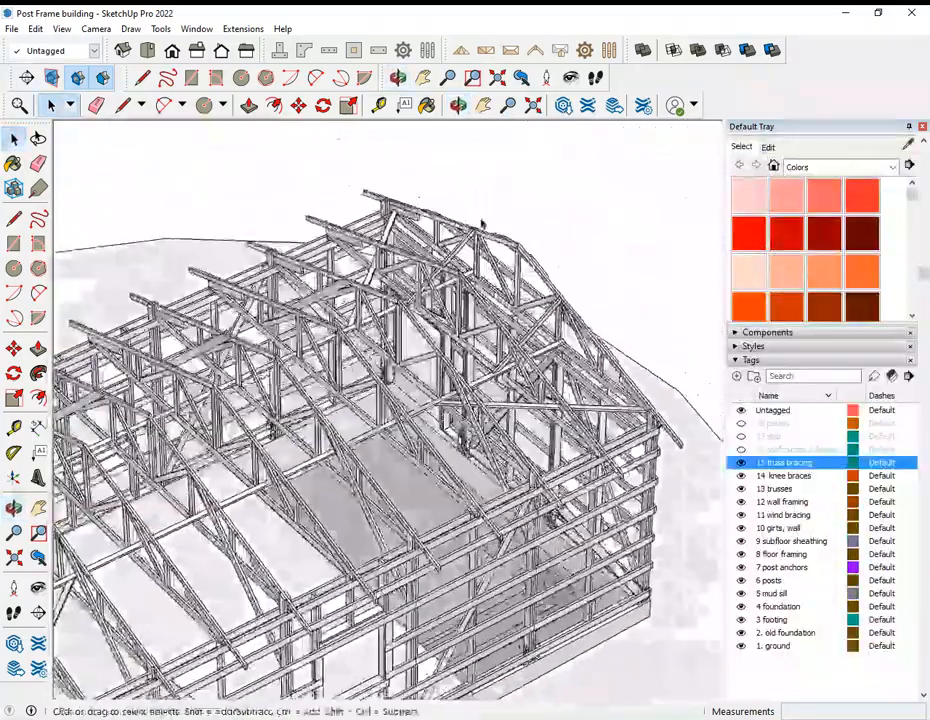
scroll(482, 224, up, 4)
scroll(472, 240, up, 1)
scroll(575, 395, down, 3)
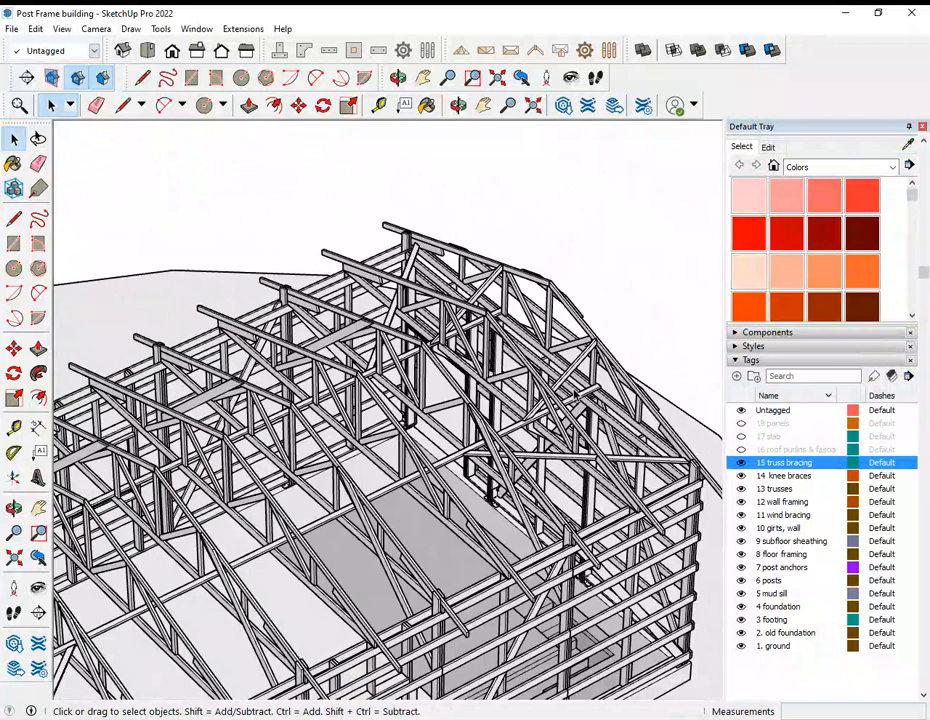
scroll(575, 395, up, 1)
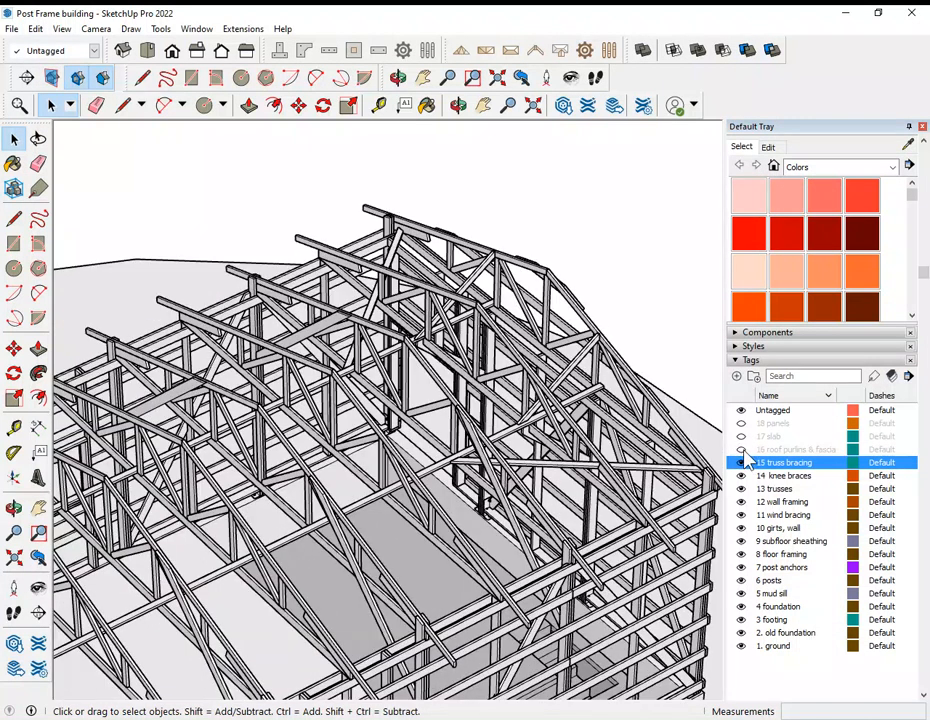
Step: Show the 16 roof purlins & fascia tag and view the purlins and fascia over the trusses and at the gable end
click(742, 450)
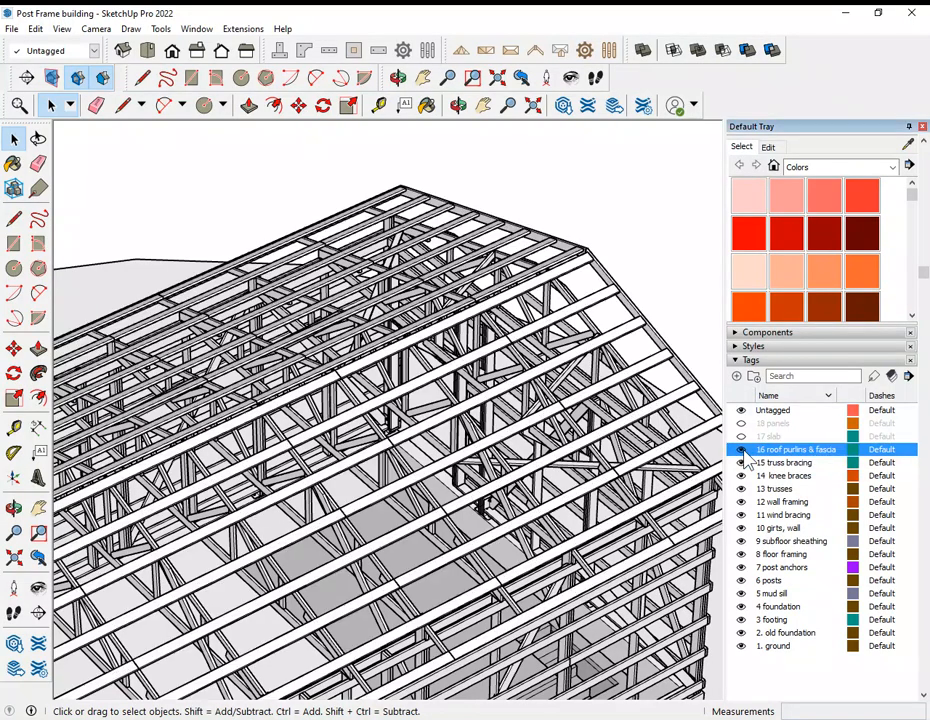
middle_drag(470, 382, 378, 347)
middle_drag(265, 308, 190, 265)
middle_drag(531, 301, 490, 255)
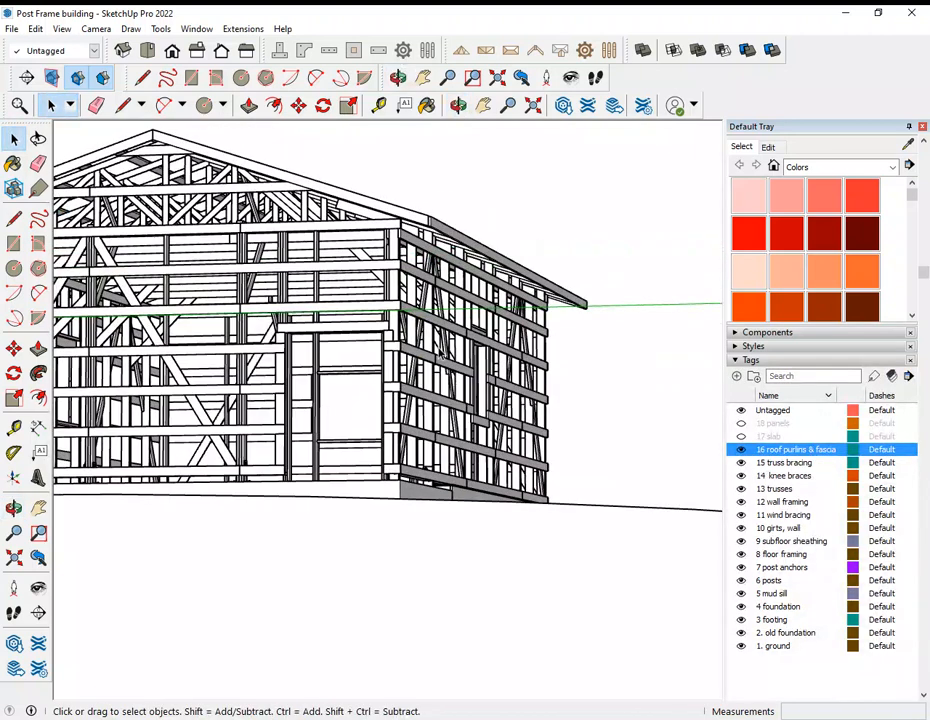
middle_drag(490, 255, 537, 441)
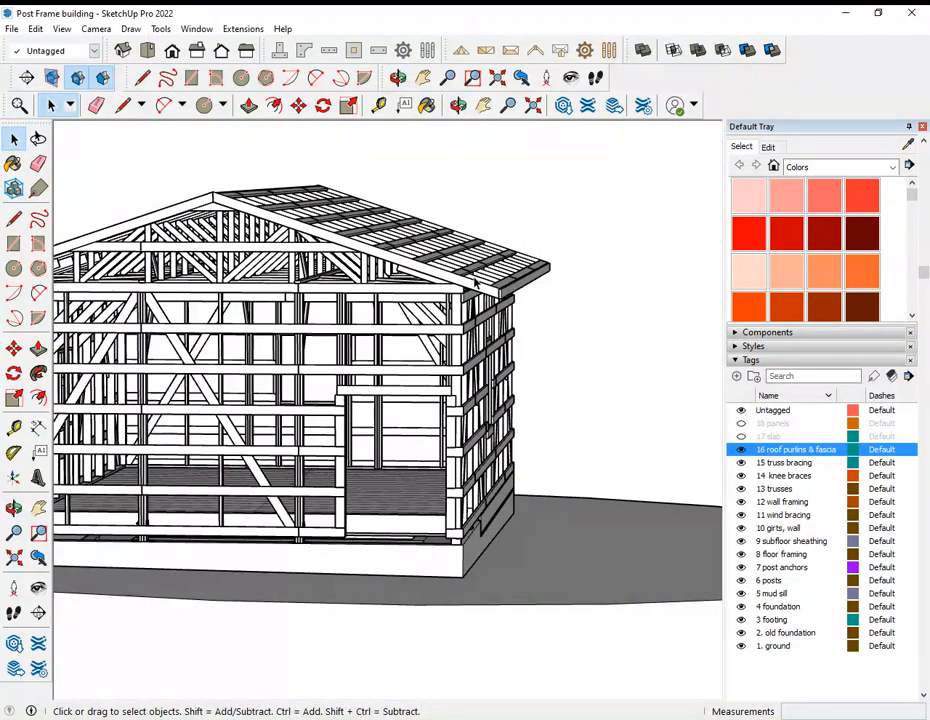
middle_drag(418, 338, 620, 290)
Step: Examine the roof overhang, fascia boards and purlin ends along the eave and at the gable end with the window opening
scroll(300, 272, down, 5)
middle_drag(256, 265, 584, 278)
middle_drag(428, 284, 556, 378)
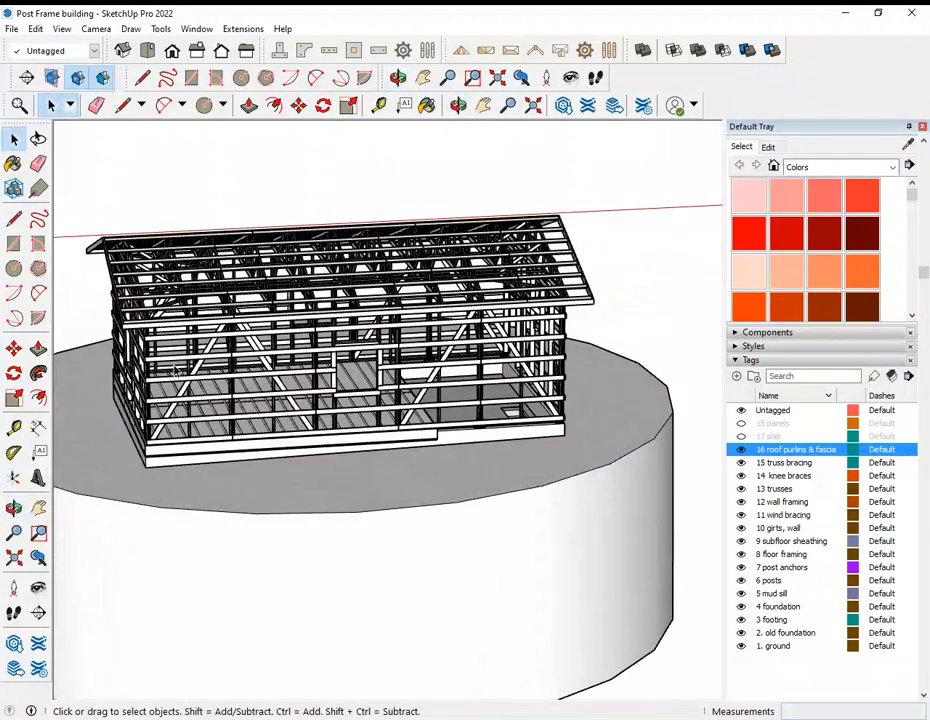
middle_drag(114, 262, 250, 173)
scroll(94, 222, up, 5)
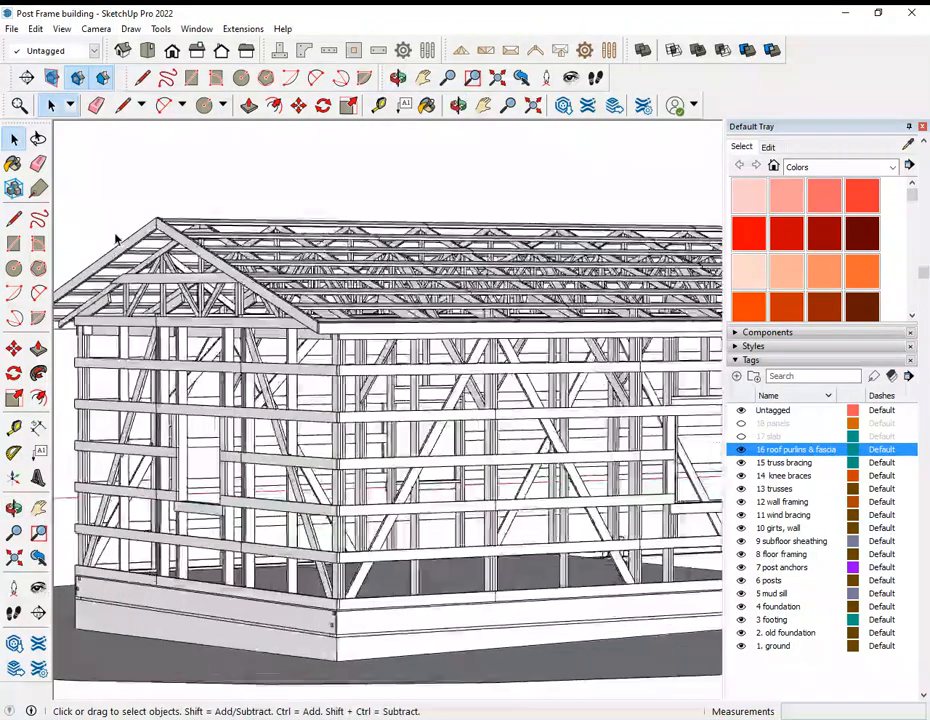
scroll(201, 262, up, 2)
scroll(472, 305, down, 3)
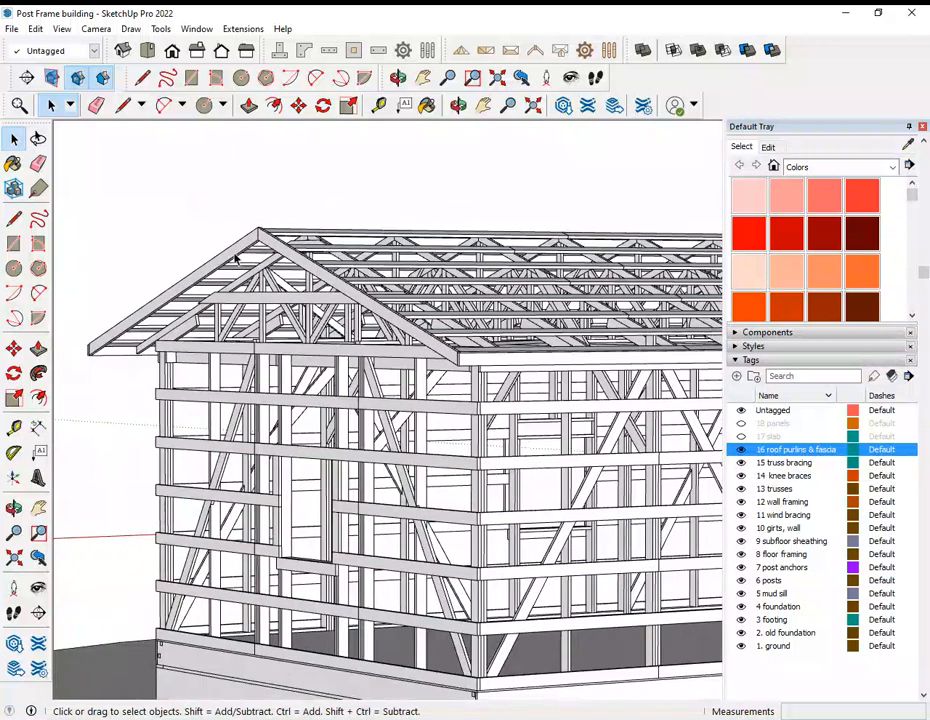
scroll(143, 303, up, 3)
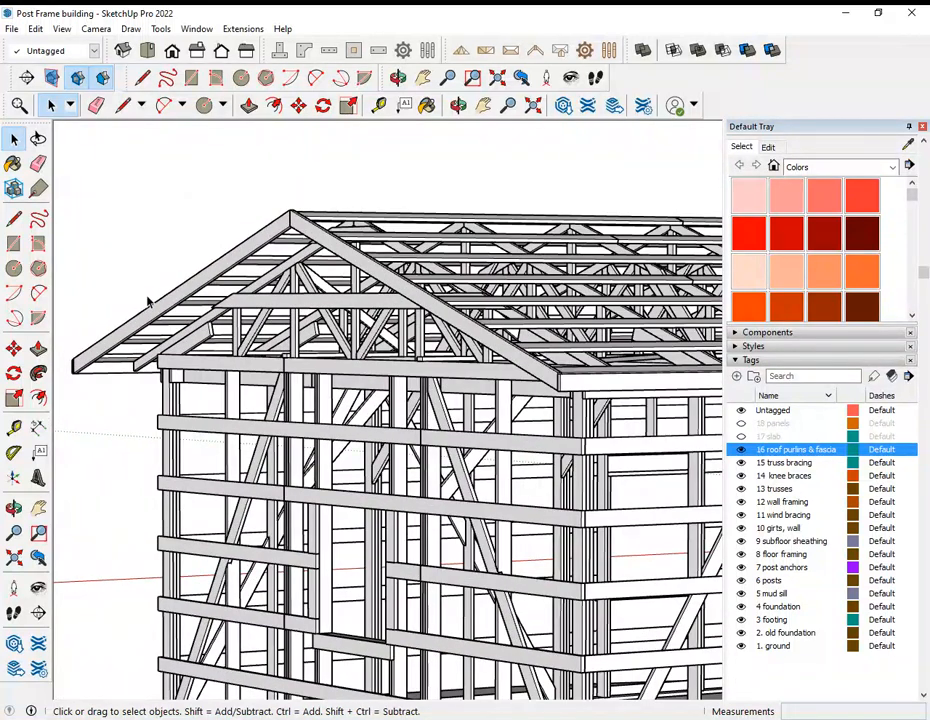
middle_drag(148, 300, 381, 370)
scroll(466, 313, down, 3)
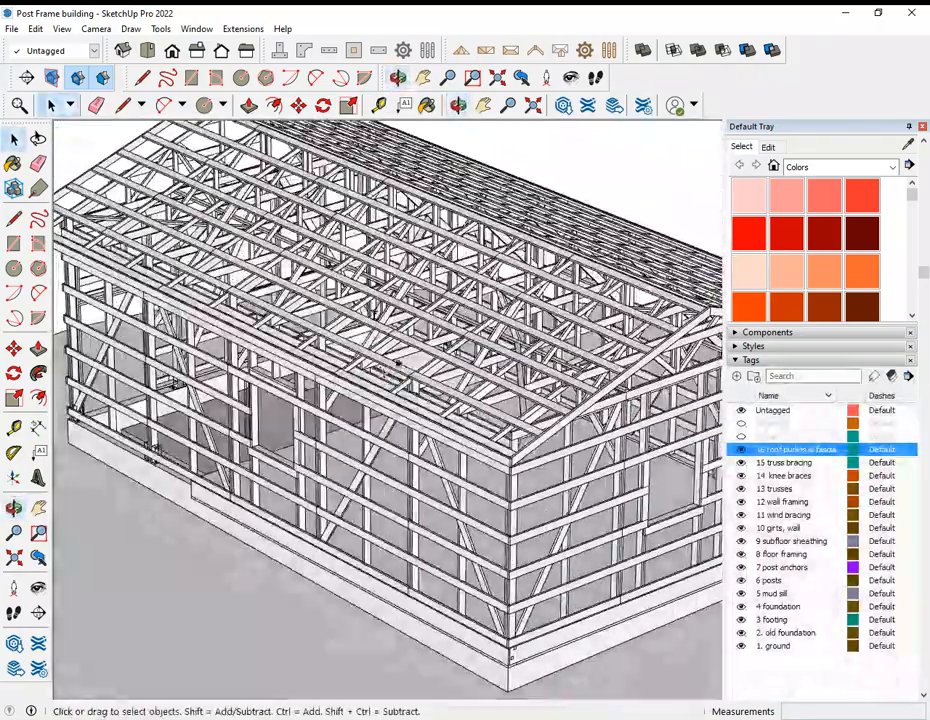
Step: Inspect both gable ends, the doorway, and the post bases and lowest girts where they meet the foundation
middle_drag(488, 316, 219, 163)
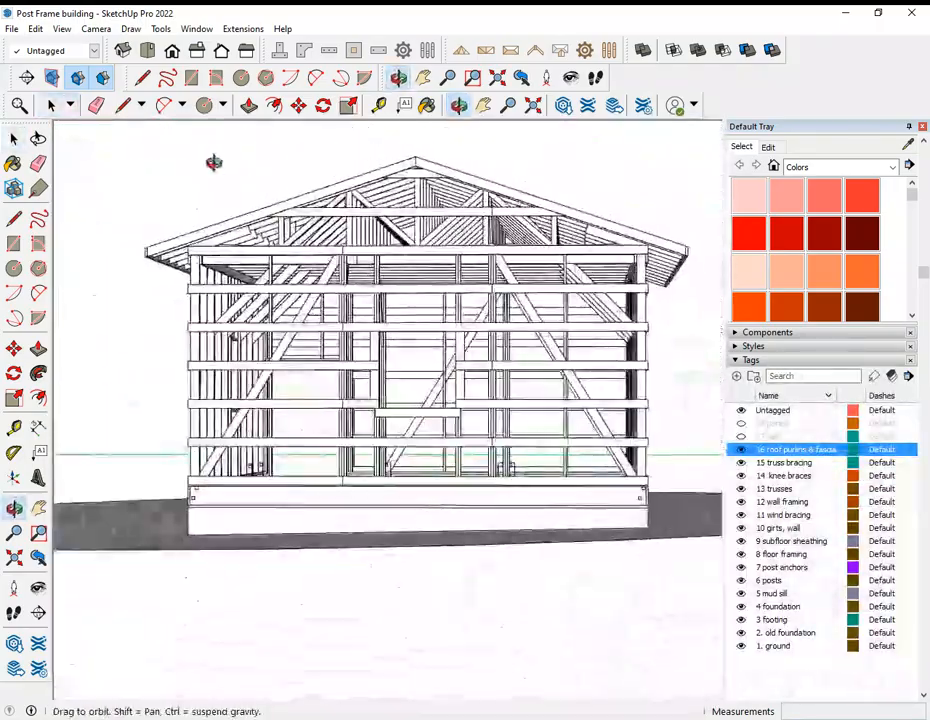
middle_drag(453, 249, 478, 330)
middle_drag(279, 389, 420, 430)
scroll(302, 527, up, 6)
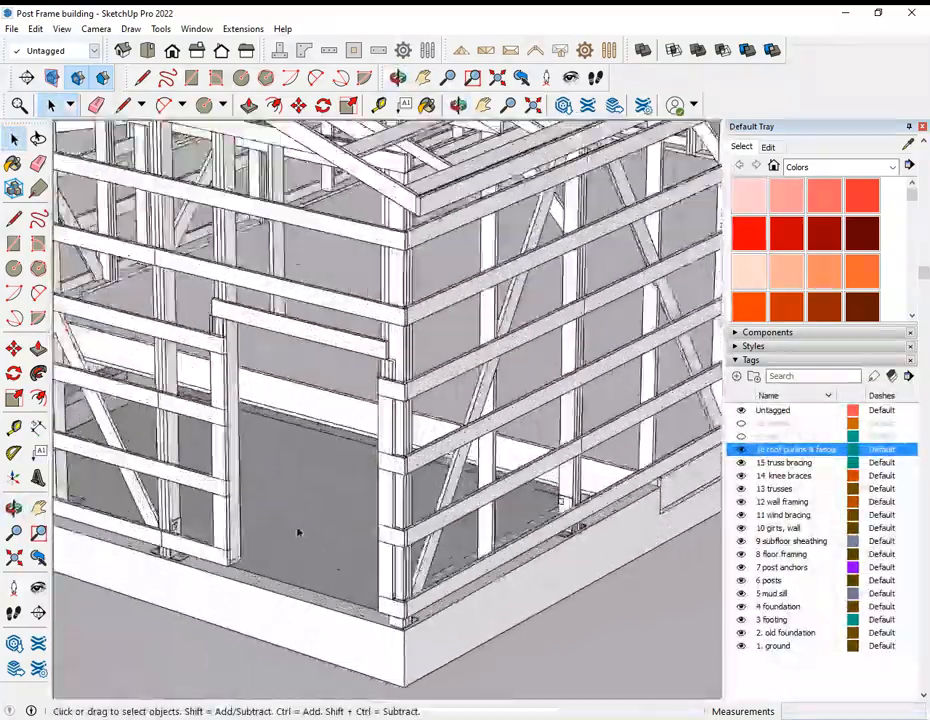
middle_drag(287, 517, 583, 575)
scroll(270, 582, up, 3)
scroll(193, 556, down, 5)
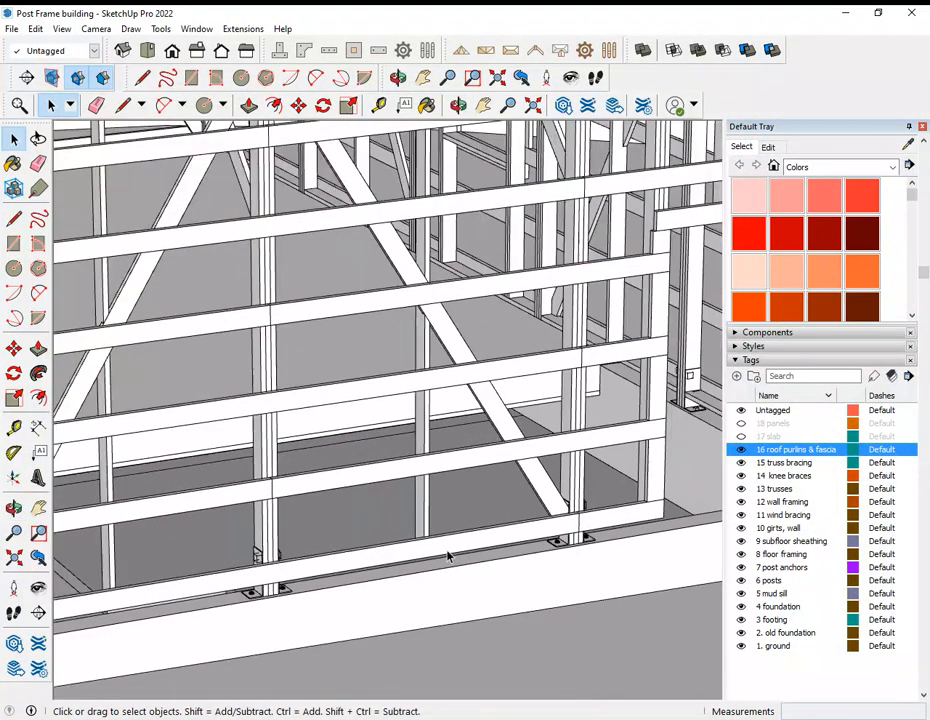
middle_drag(163, 597, 136, 556)
scroll(178, 534, down, 1)
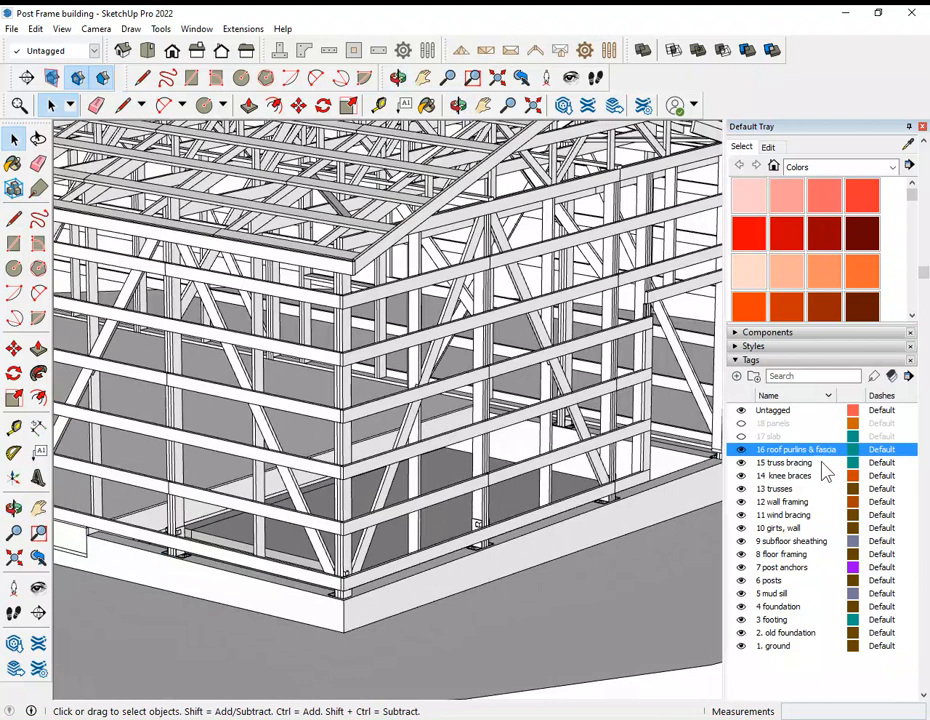
Step: Show the 17 slab tag and view the slab inside the end wall with the doorway
click(741, 437)
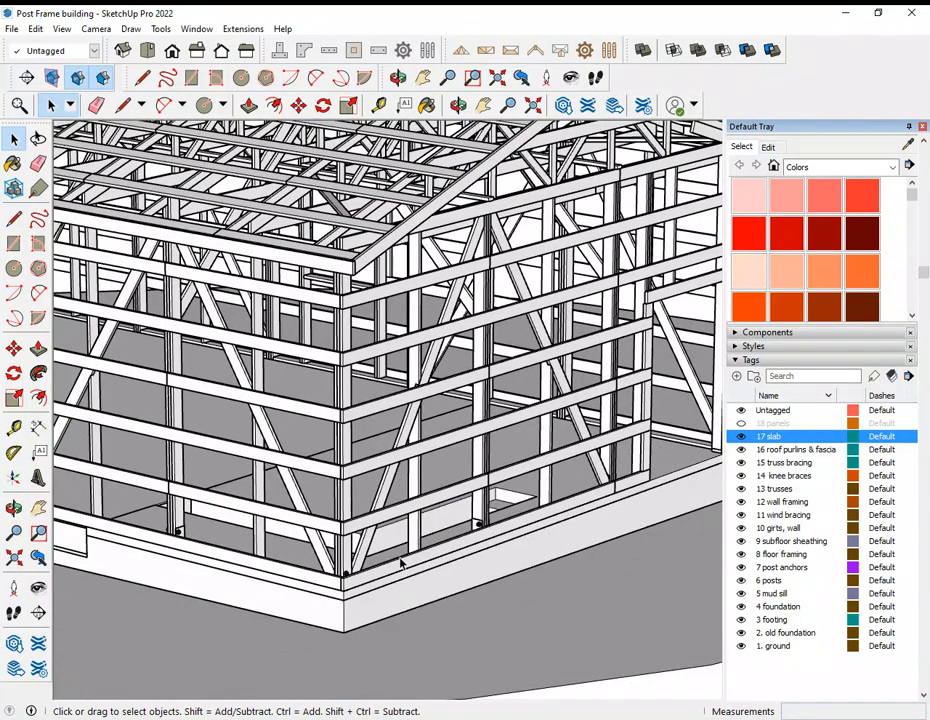
middle_drag(535, 428, 431, 513)
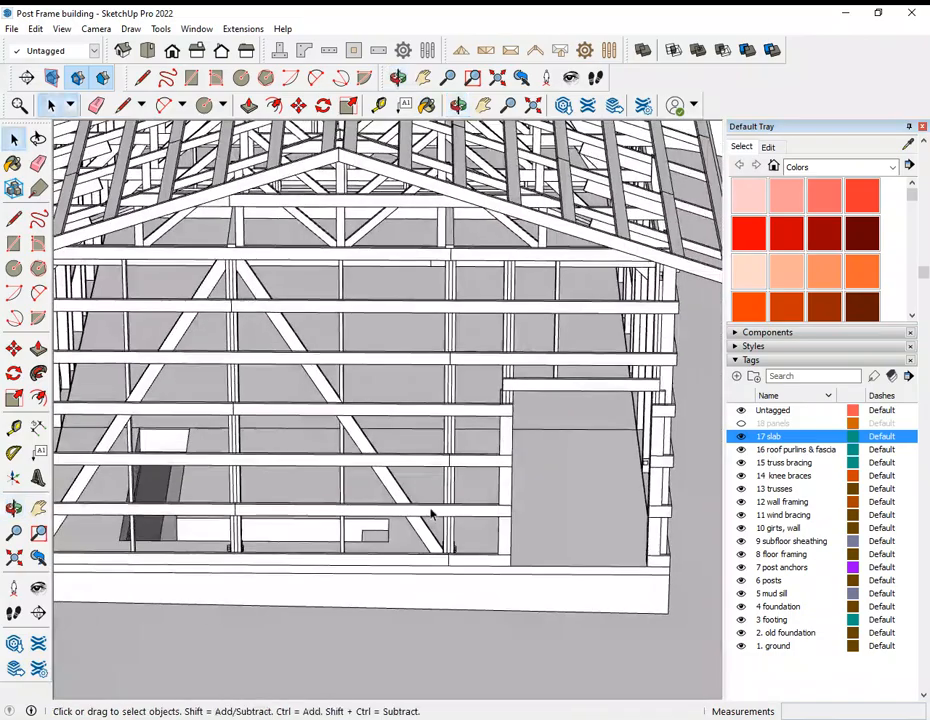
middle_drag(563, 455, 690, 536)
scroll(557, 522, up, 3)
scroll(557, 522, down, 4)
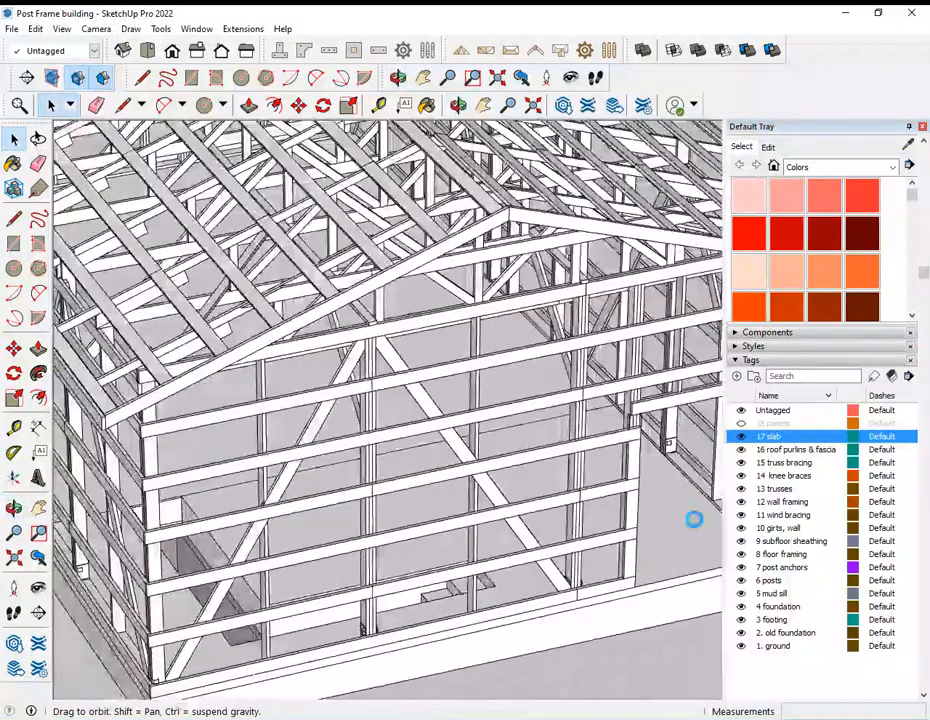
Step: Examine the slab surface and edge at the doorway, around the posts, and along the adjoining side wall
scroll(693, 481, up, 8)
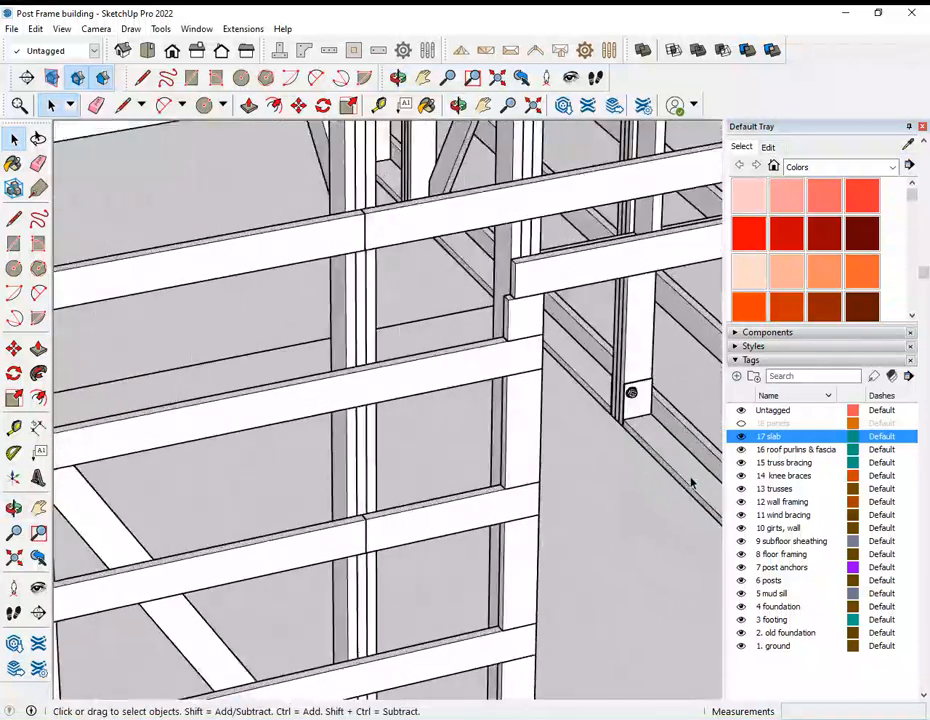
scroll(534, 366, down, 6)
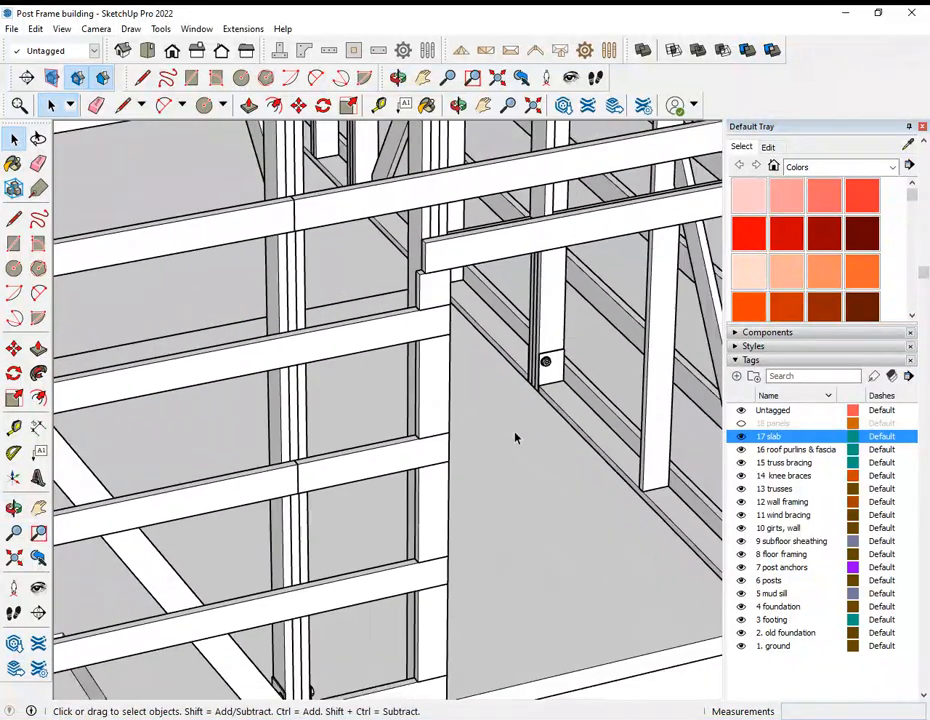
middle_drag(600, 560, 350, 566)
middle_drag(392, 398, 521, 360)
scroll(594, 468, down, 3)
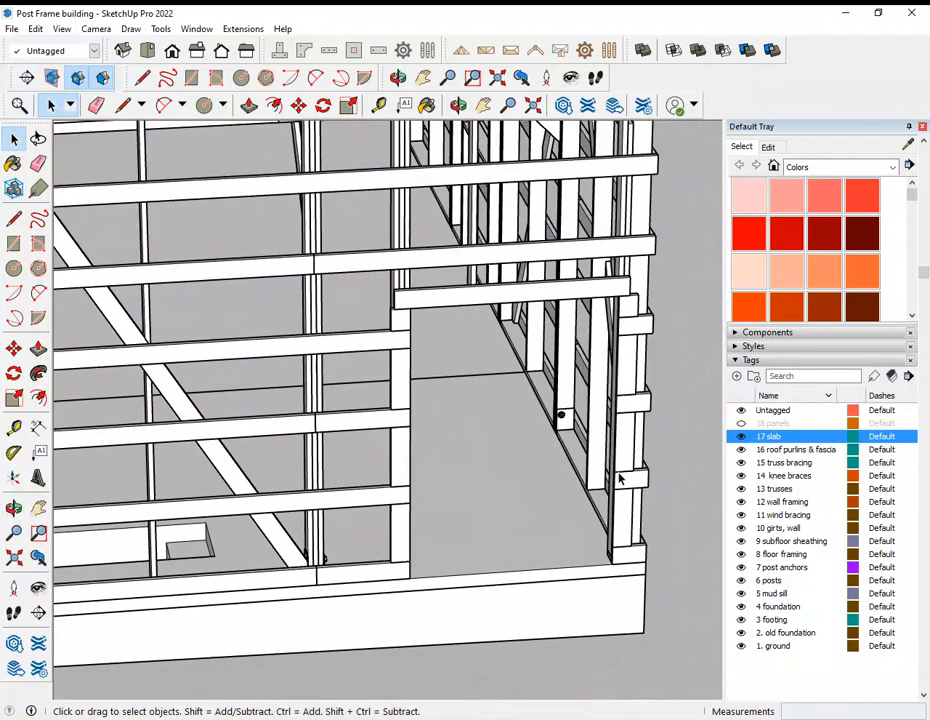
middle_drag(273, 551, 384, 648)
middle_drag(375, 593, 519, 590)
scroll(449, 559, up, 3)
scroll(449, 559, up, 2)
scroll(519, 590, down, 5)
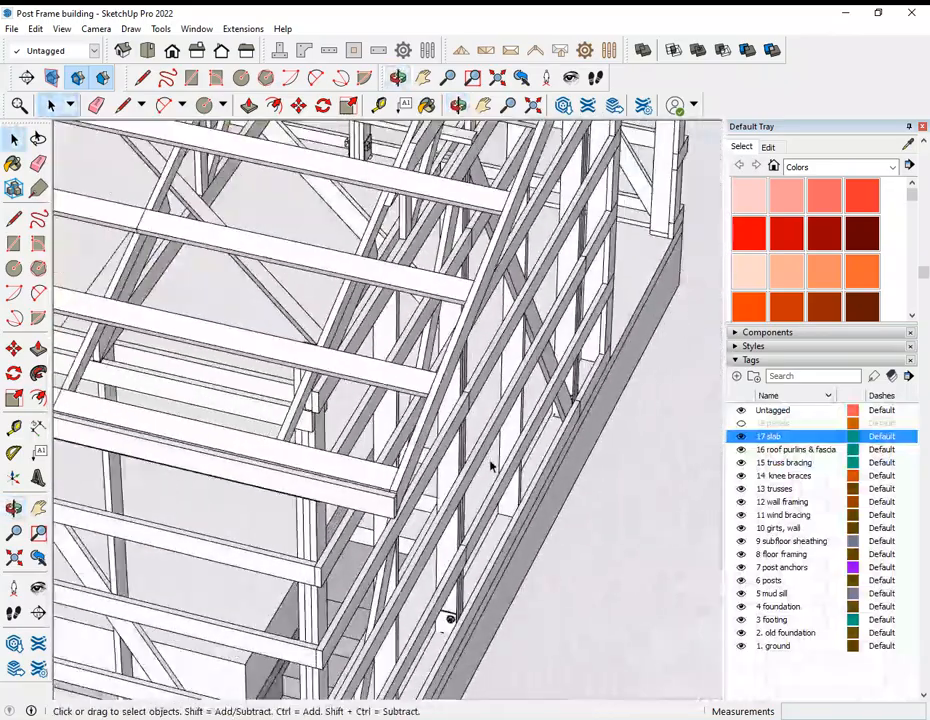
scroll(230, 632, down, 4)
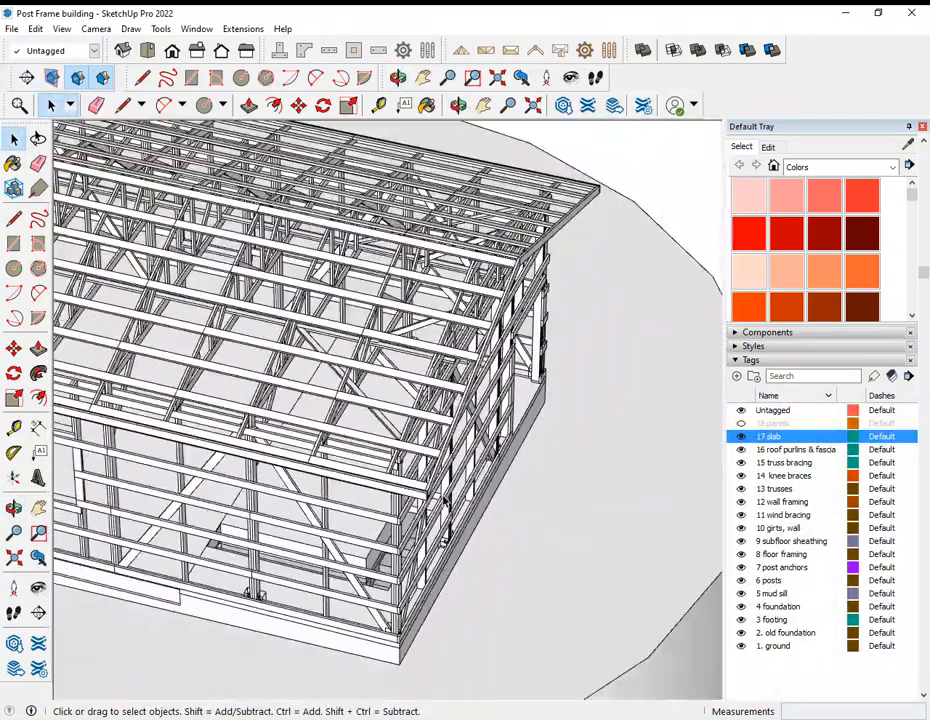
Step: Show the 18 panels tag and view the bottom edge of the red corner wall panel against the foundation
scroll(248, 551, up, 3)
middle_drag(248, 551, 118, 510)
middle_drag(318, 530, 68, 450)
middle_drag(472, 492, 238, 425)
scroll(380, 460, down, 6)
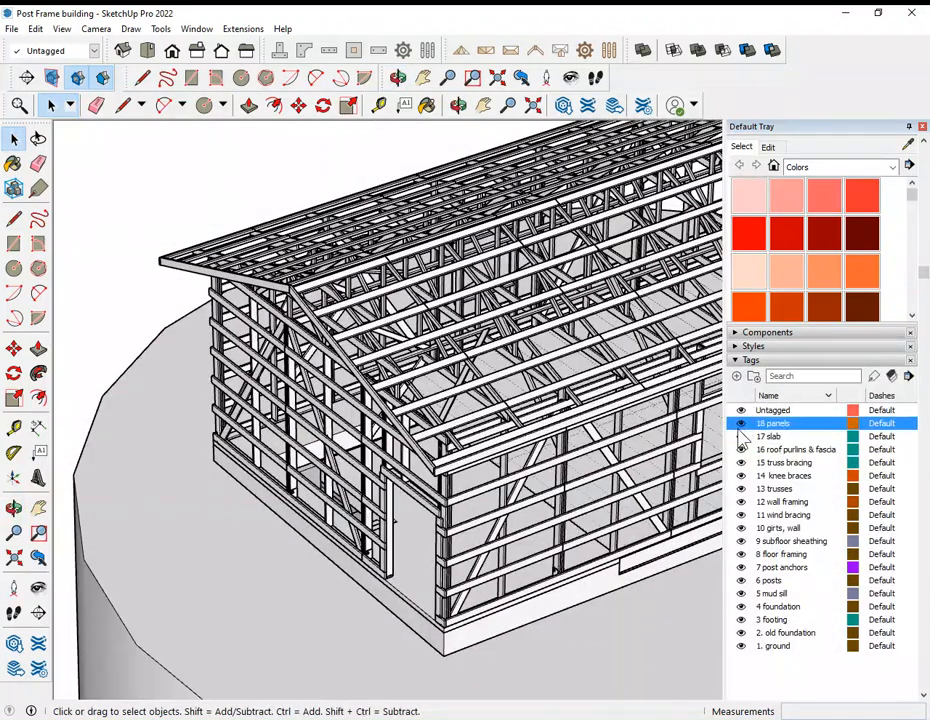
scroll(462, 624, up, 6)
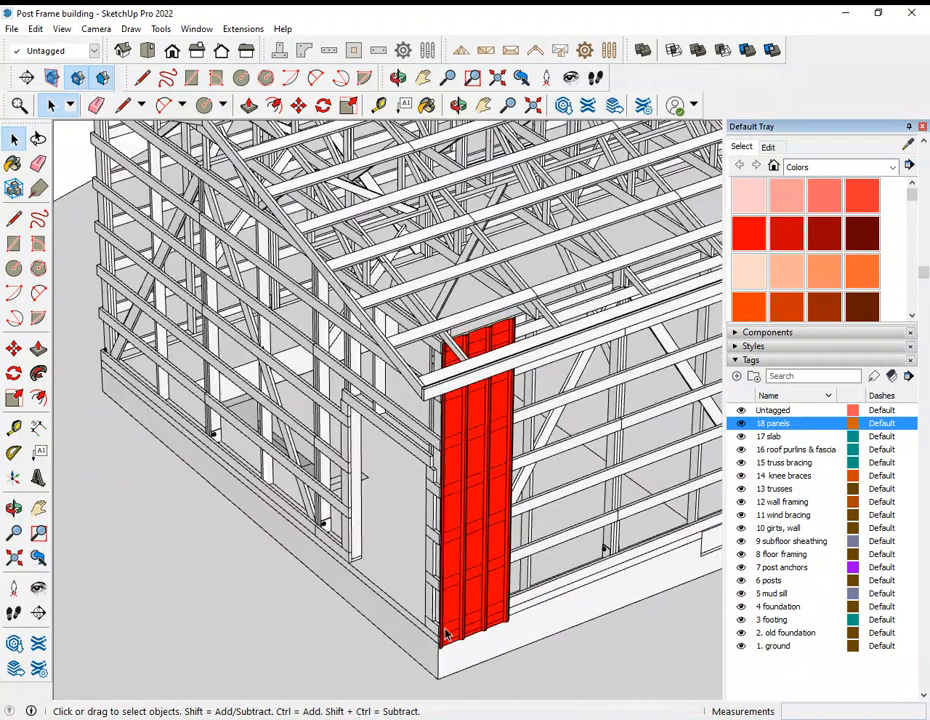
scroll(442, 612, up, 5)
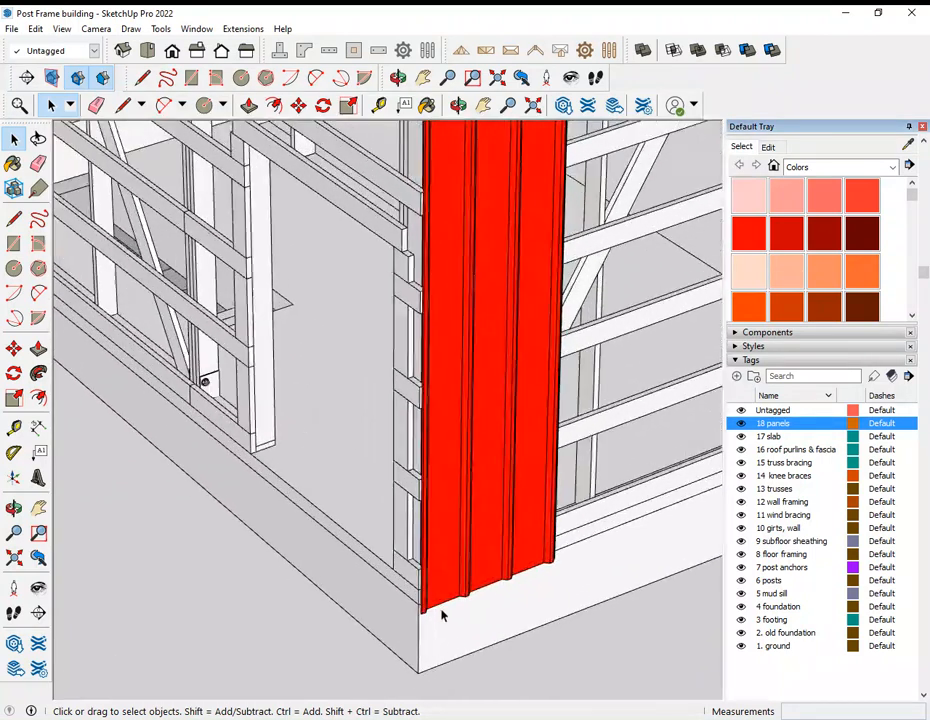
middle_drag(405, 607, 465, 555)
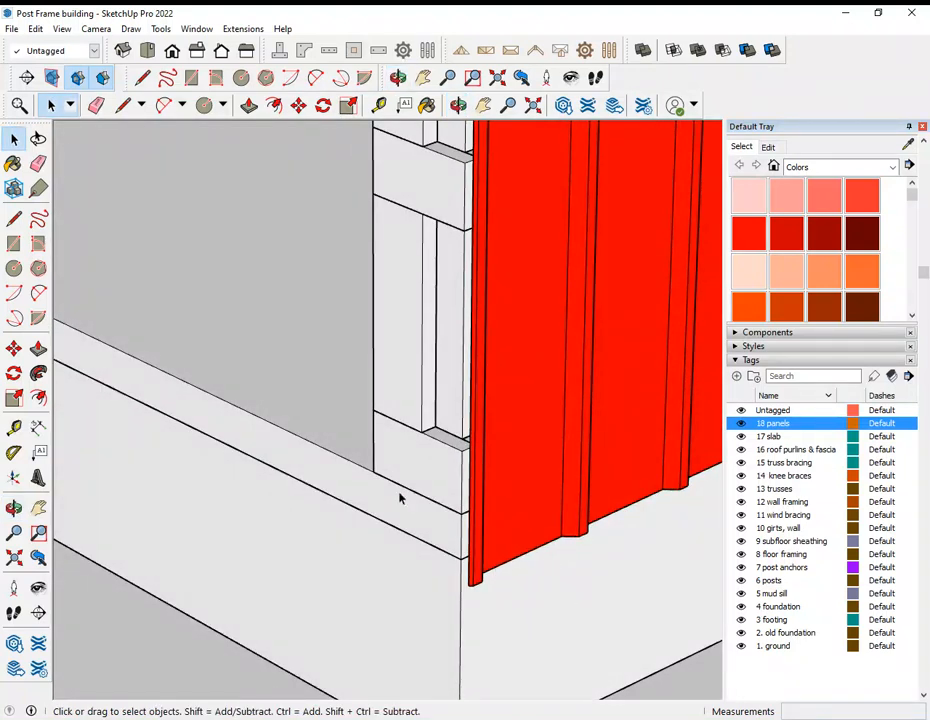
Step: Examine the red corner panel's fit against the girts and foundation, and the uncovered side wall next to it
scroll(374, 519, down, 6)
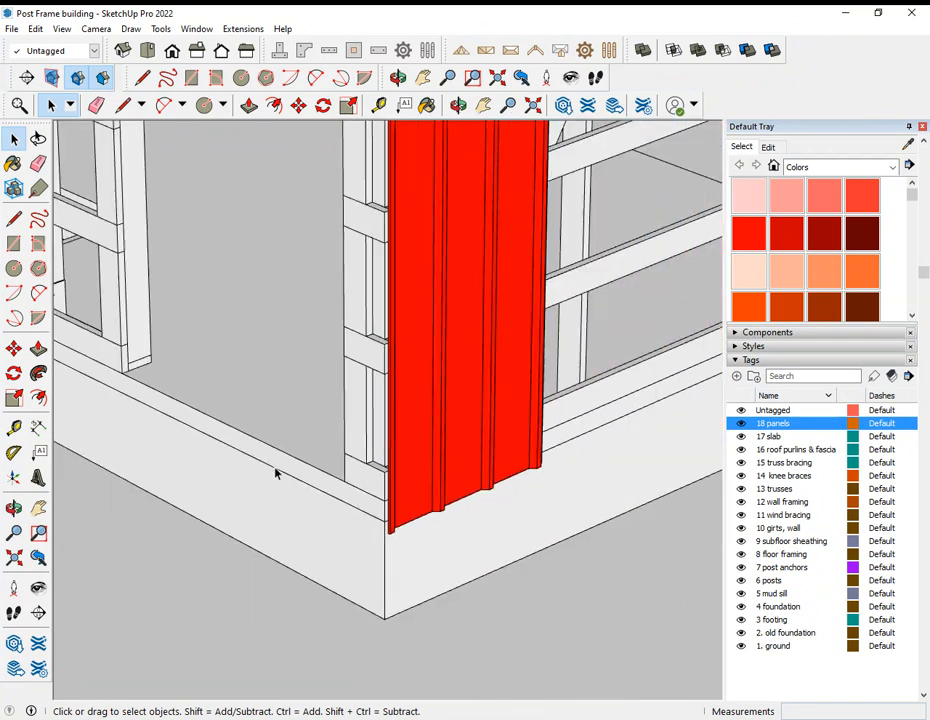
scroll(407, 476, down, 4)
scroll(346, 460, down, 3)
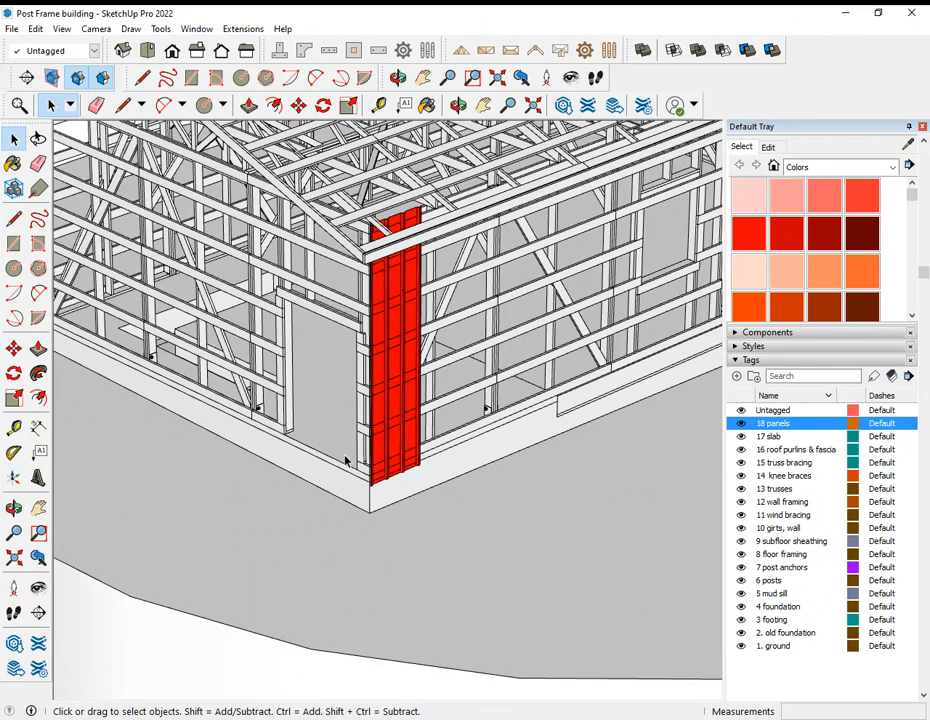
scroll(345, 460, down, 5)
scroll(601, 385, up, 8)
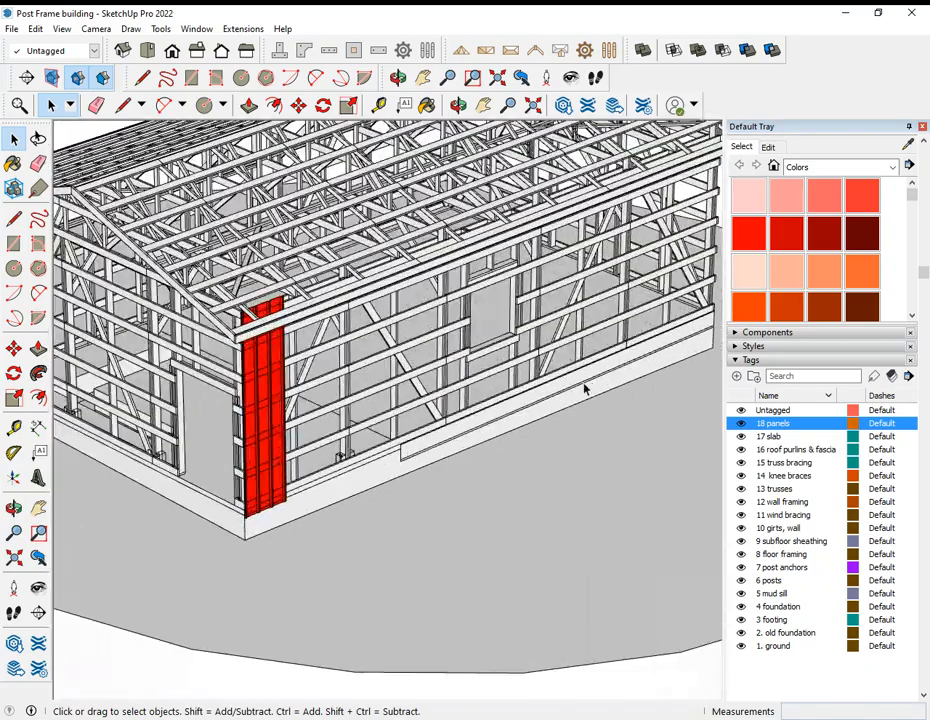
middle_drag(587, 388, 389, 459)
scroll(492, 426, down, 8)
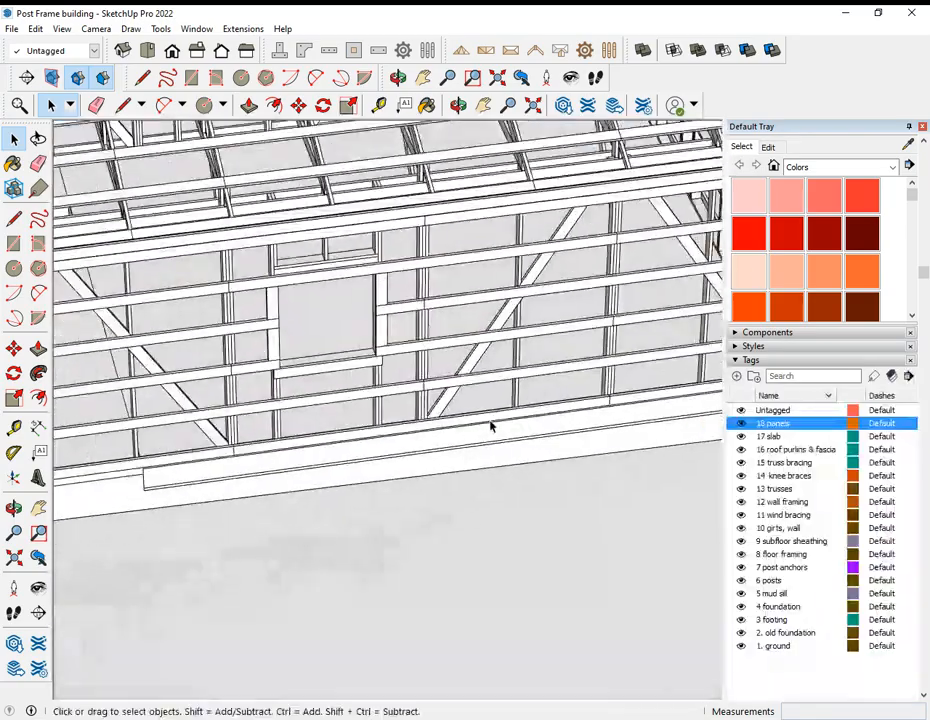
scroll(350, 428, up, 3)
middle_drag(348, 428, 208, 412)
scroll(166, 448, up, 5)
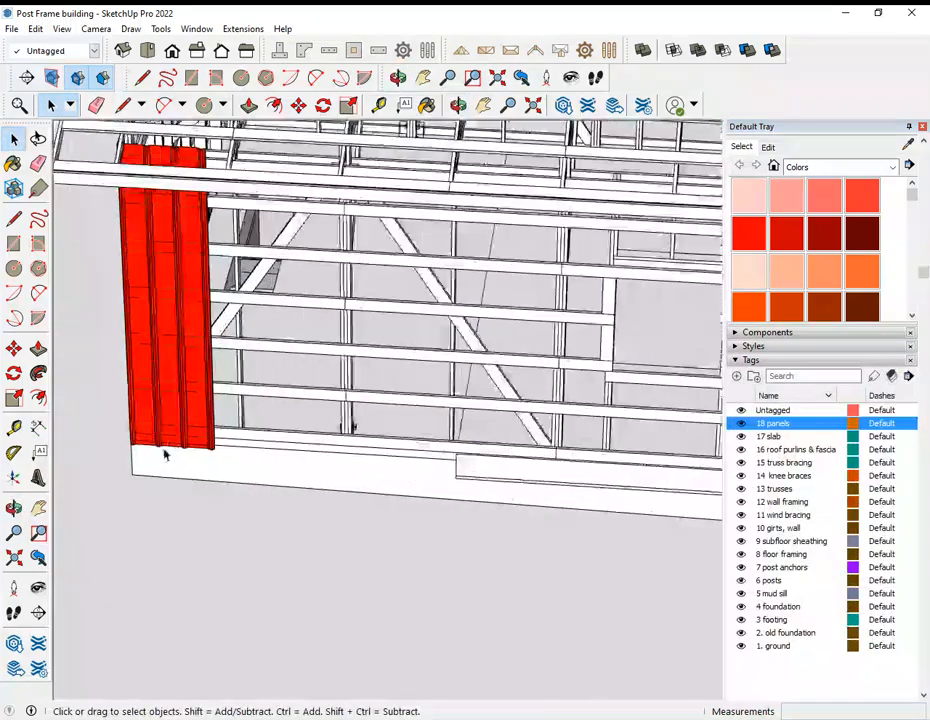
middle_drag(166, 448, 492, 493)
scroll(492, 493, down, 5)
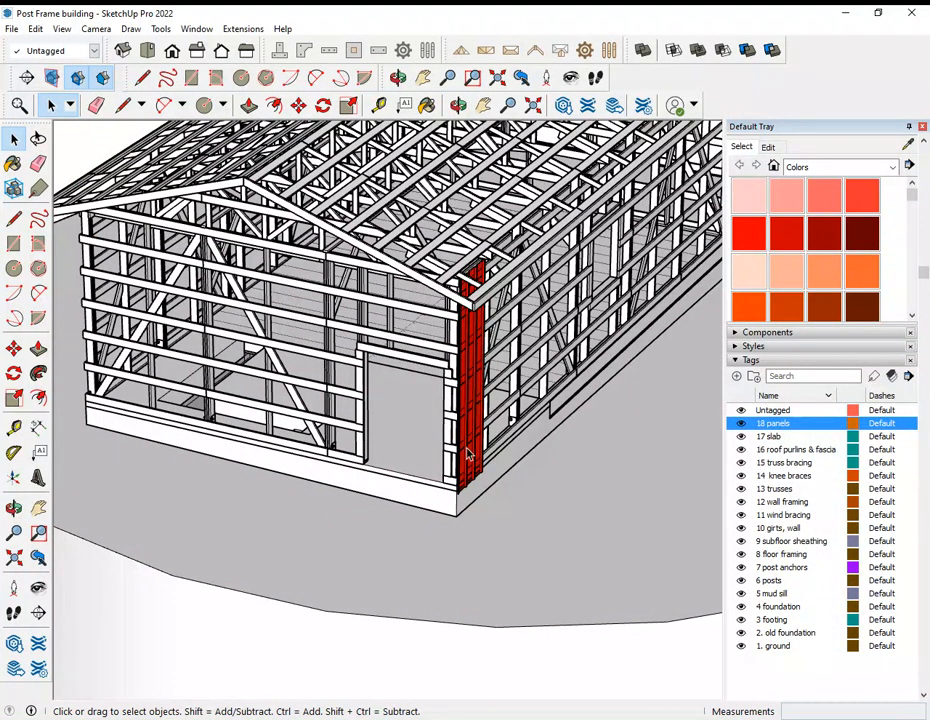
Step: Inspect the whole frame from all sides, comparing the walls still to be covered with the single red panel
middle_drag(482, 423, 435, 366)
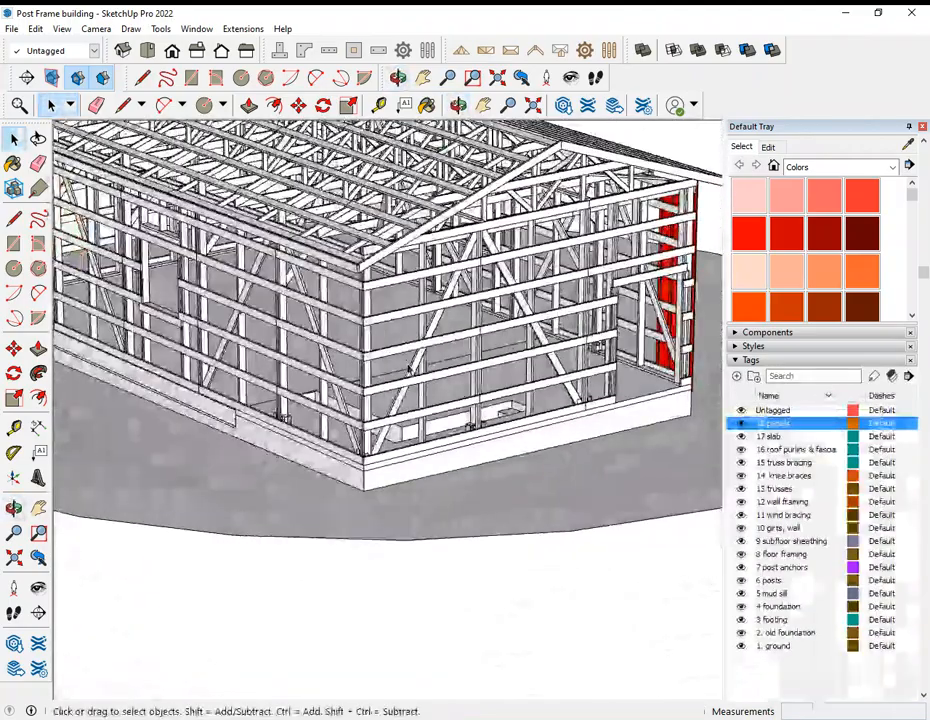
middle_drag(318, 395, 572, 387)
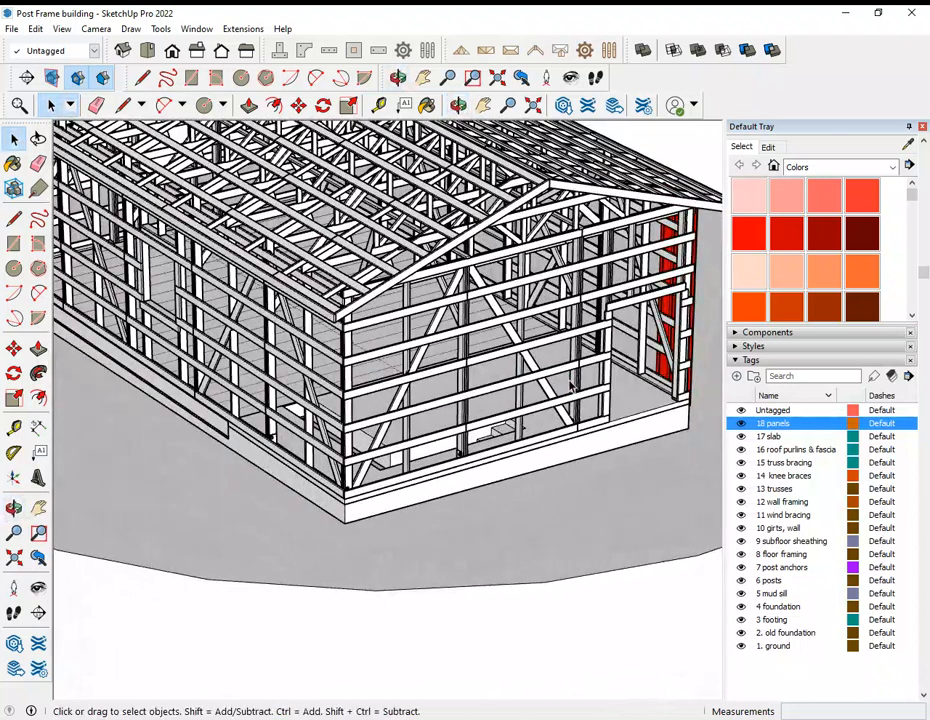
middle_drag(572, 388, 519, 353)
scroll(390, 397, up, 4)
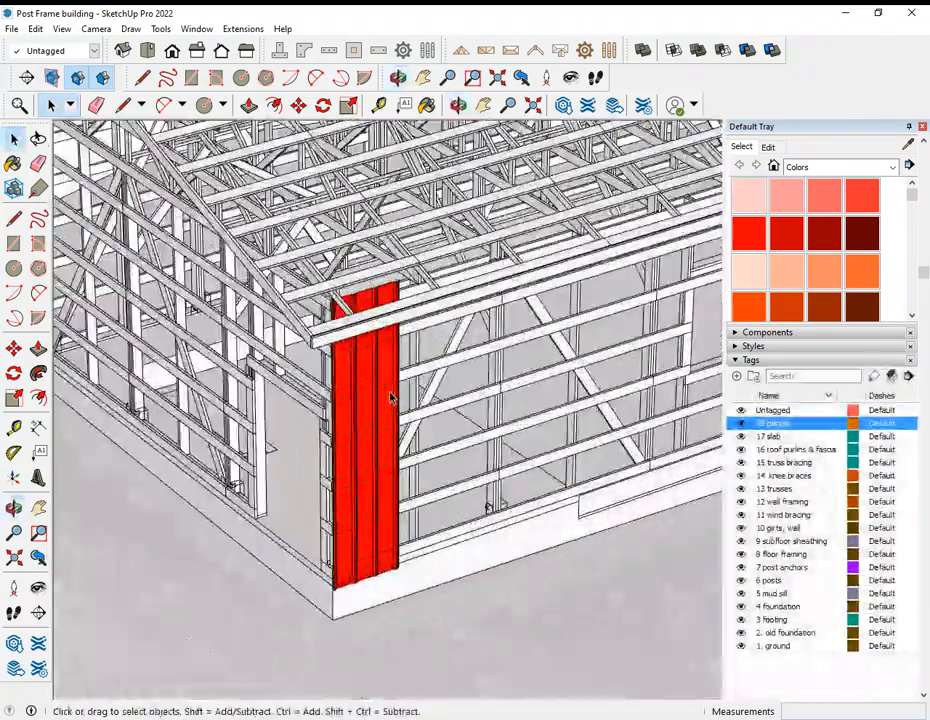
scroll(390, 380, up, 2)
middle_drag(417, 485, 205, 502)
scroll(205, 502, down, 5)
middle_drag(451, 500, 480, 470)
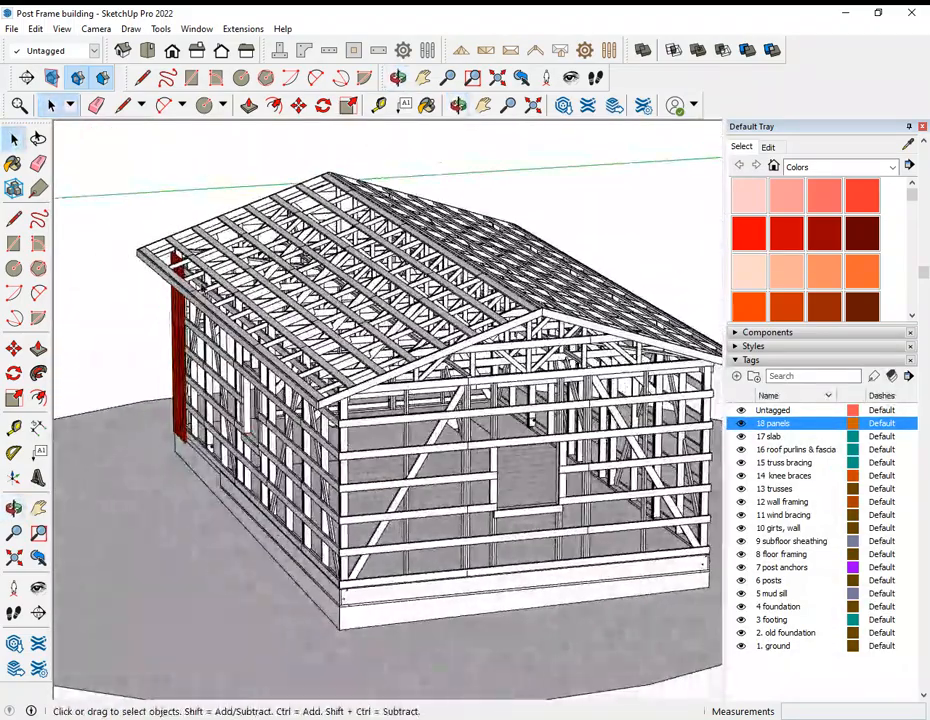
middle_drag(360, 397, 236, 285)
middle_drag(183, 305, 488, 378)
middle_drag(340, 398, 502, 378)
middle_drag(375, 390, 538, 432)
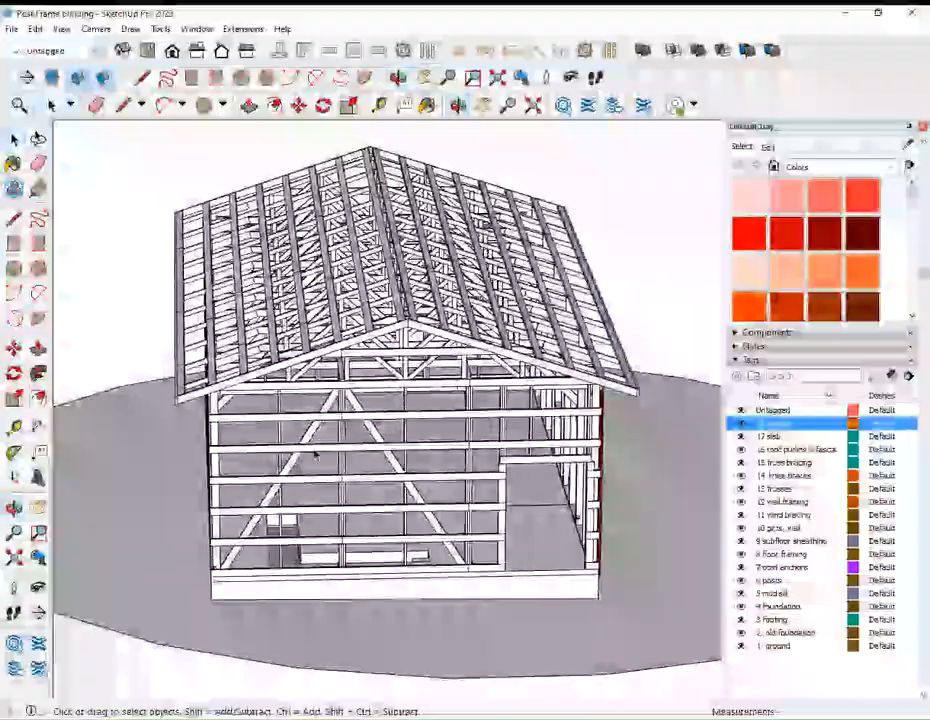
middle_drag(339, 447, 454, 442)
middle_drag(210, 452, 410, 430)
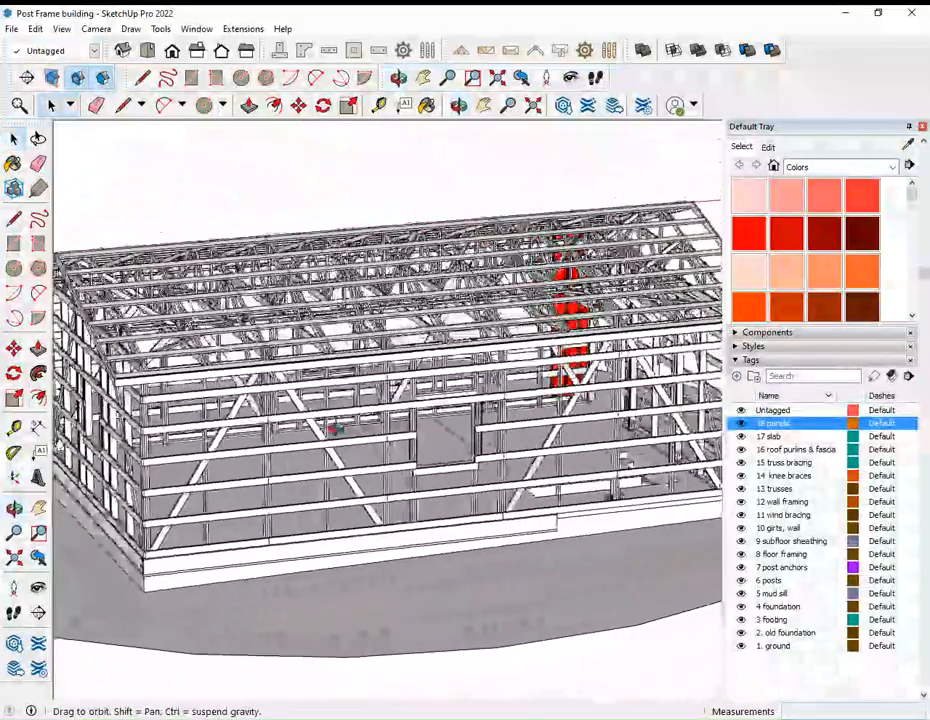